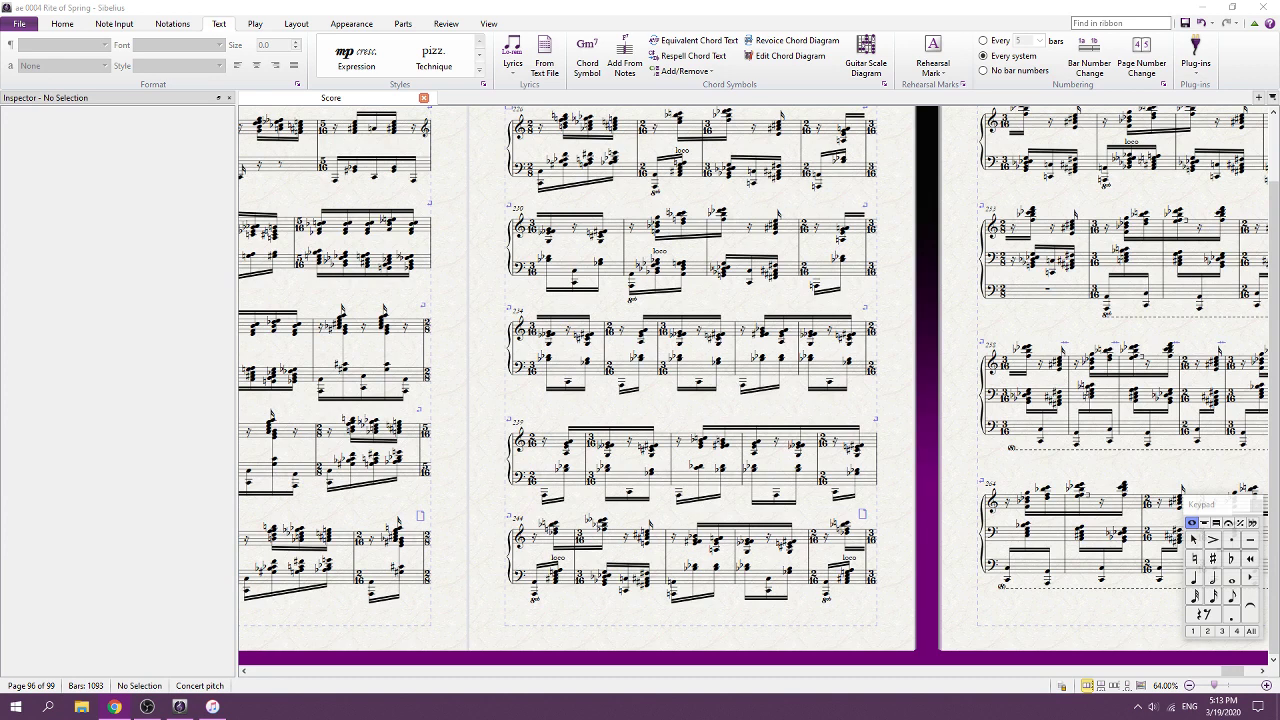
# Jump to page 1 of the score and show the top with the Rite of Spring title
pyautogui.hotkey('alt', 'Tab')
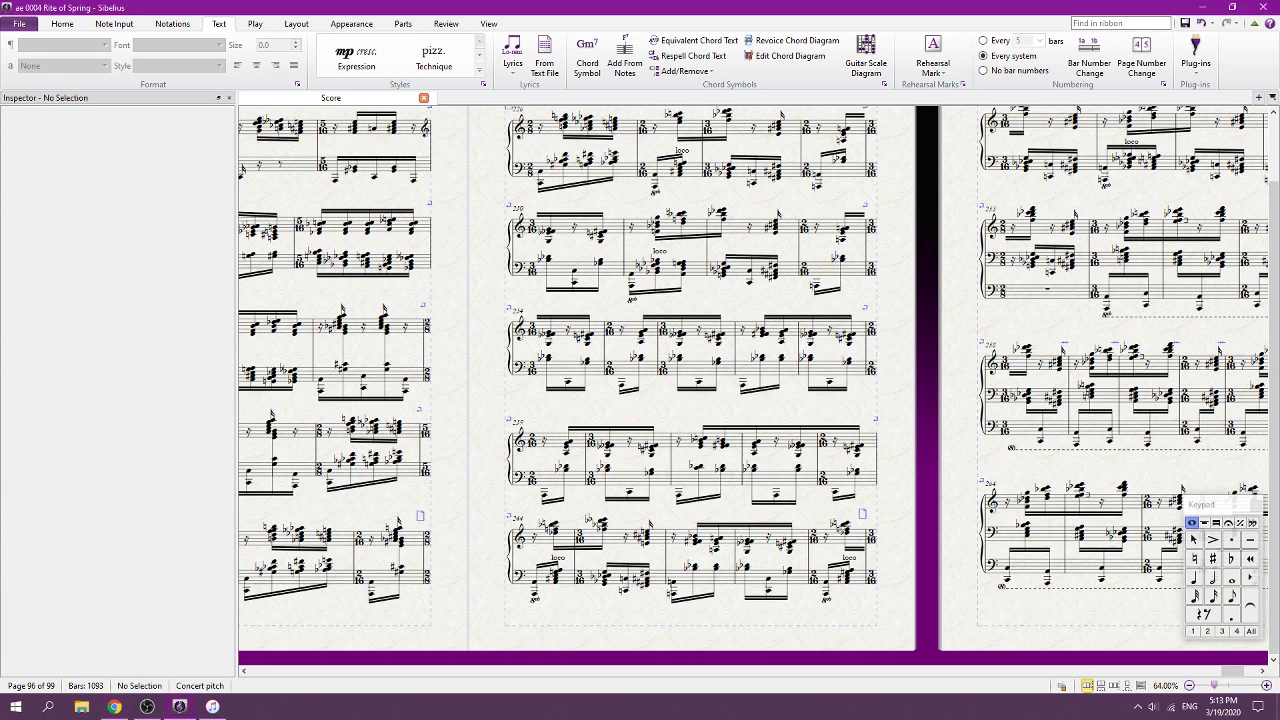
pyautogui.hotkey('ctrl', '-')
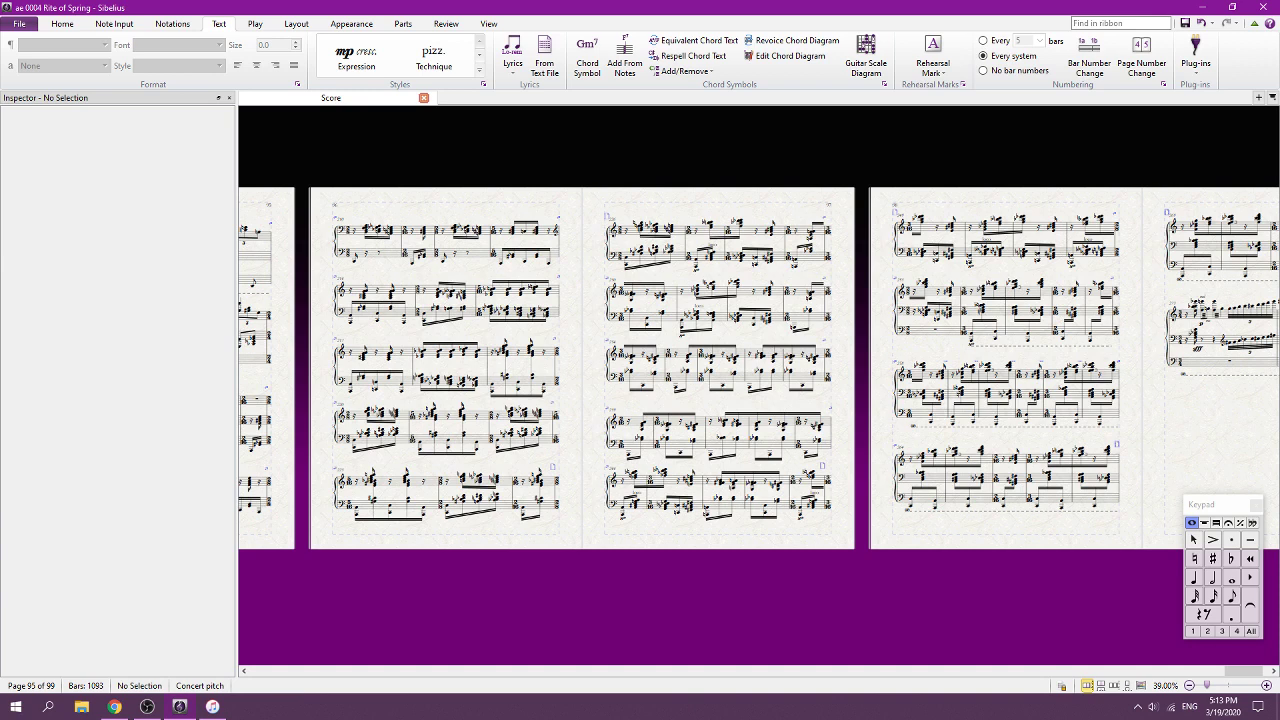
pyautogui.hotkey('ctrl', 'Home')
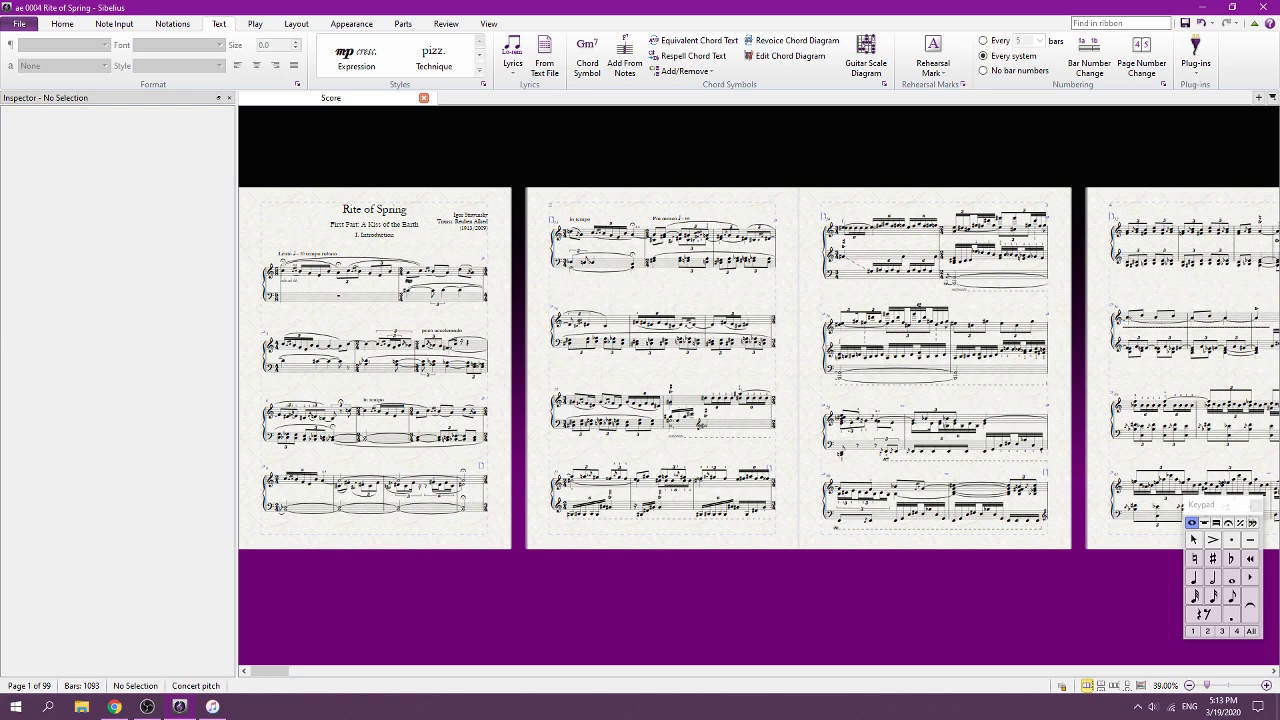
pyautogui.scroll(3, 759, 385)
pyautogui.hscroll(-8, 759, 385)
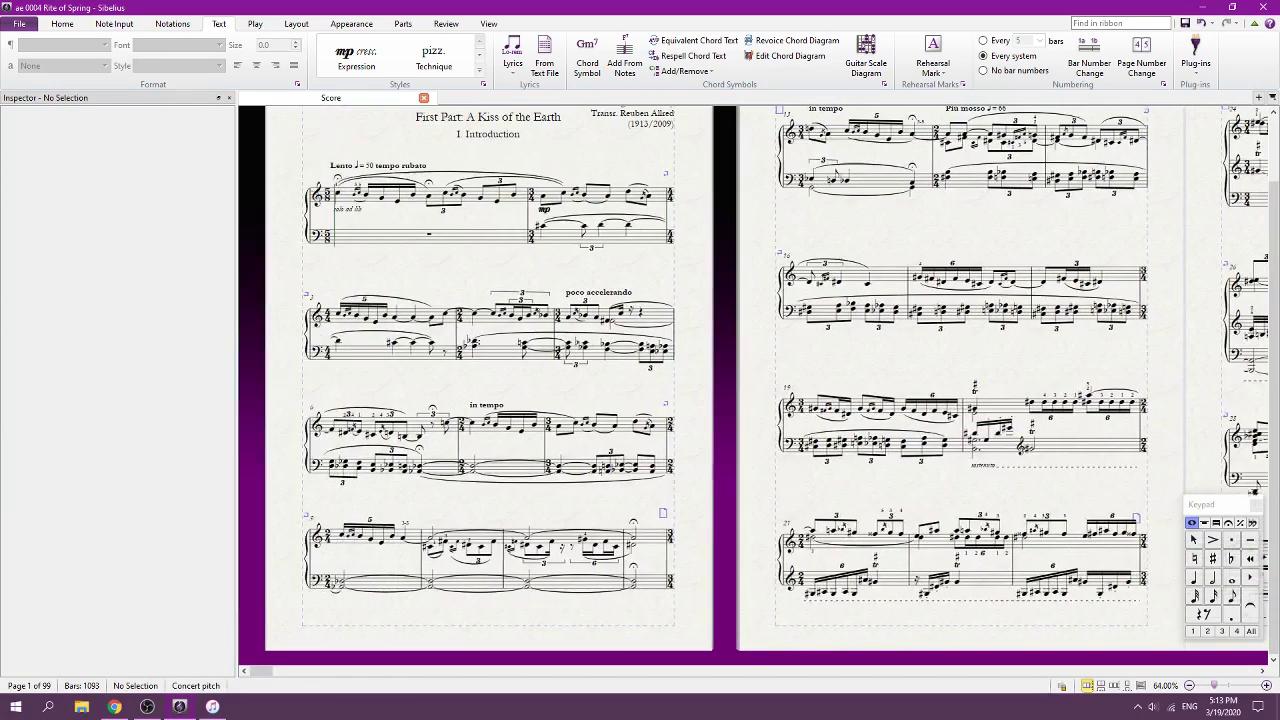
pyautogui.scroll(2, 759, 385)
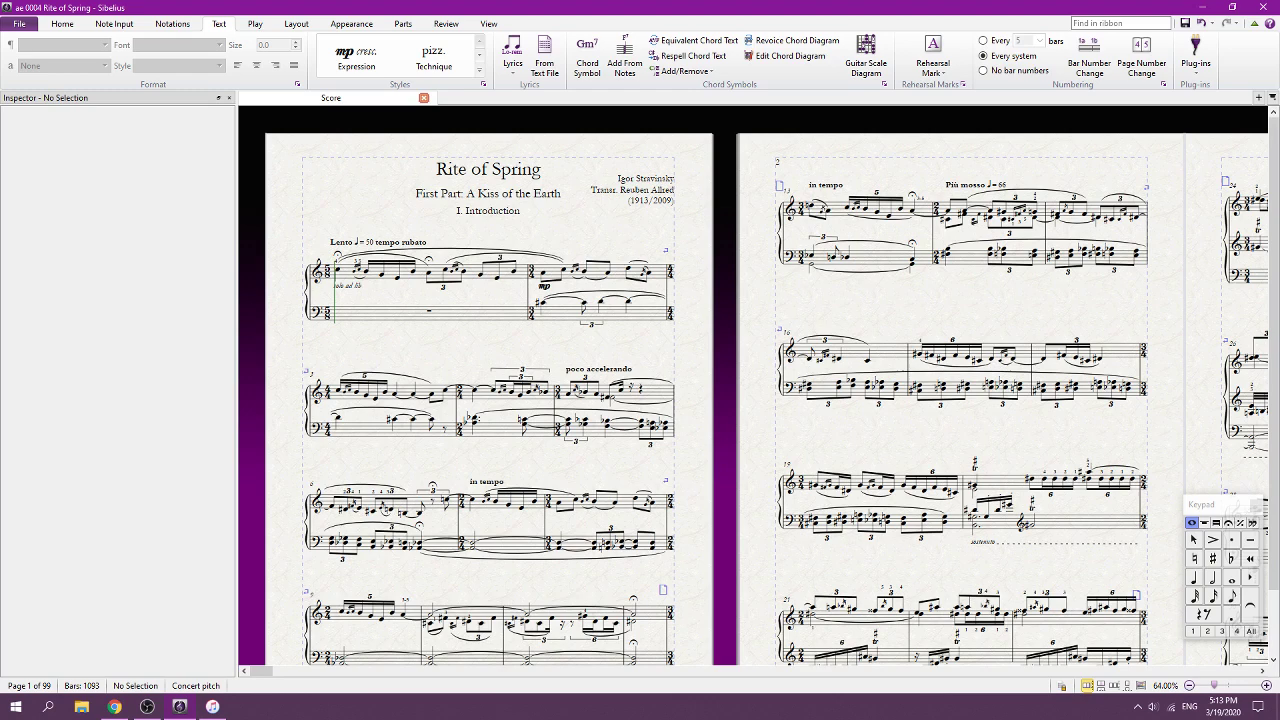
# Export the score as a PDF named 'Stravinsky-Allred - Rite of Spring - Score draft2'
pyautogui.click(19, 24)
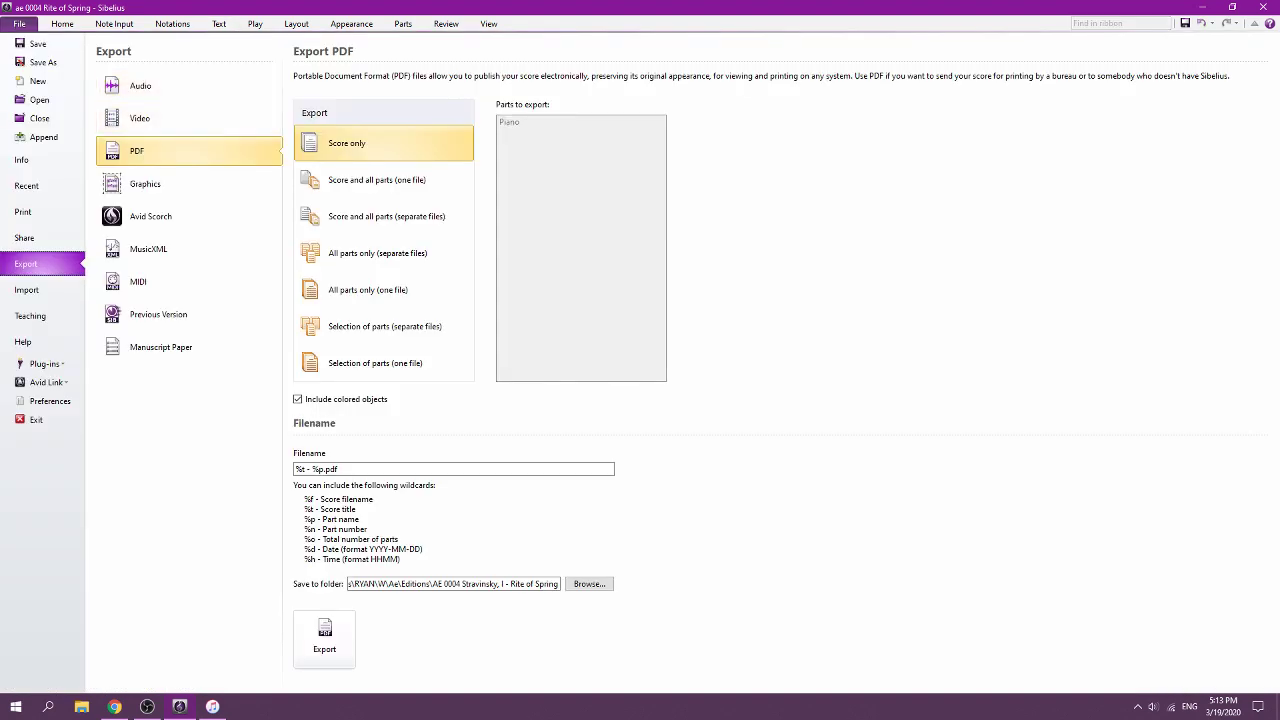
pyautogui.click(82, 707)
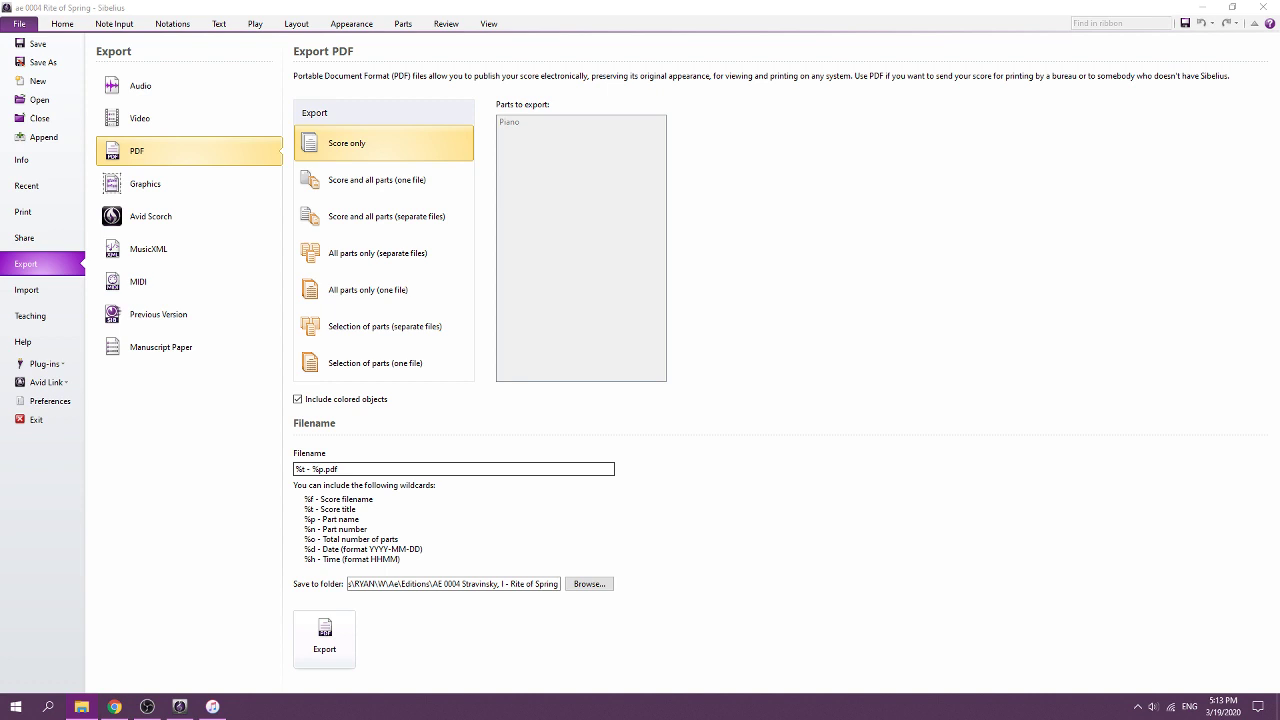
pyautogui.hotkey('alt', 'Tab')
pyautogui.moveTo(324, 469); pyautogui.dragTo(294, 469)
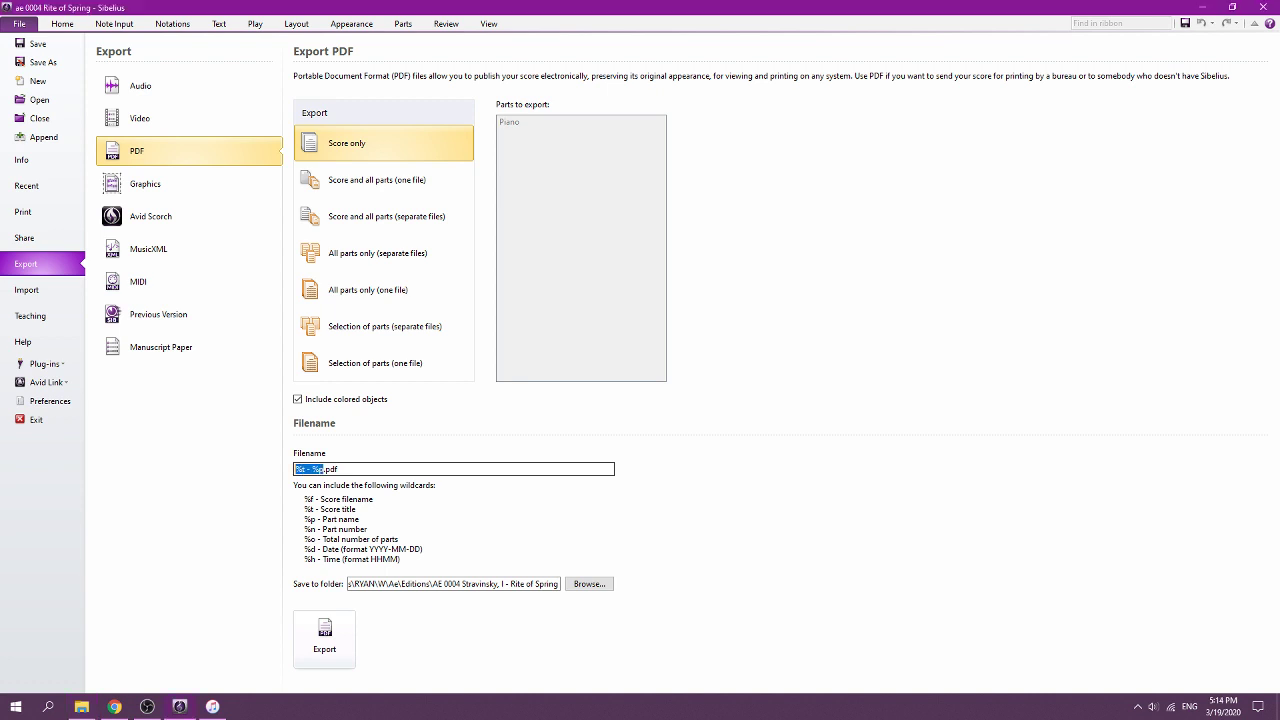
pyautogui.write('Stravinsky-Allred')
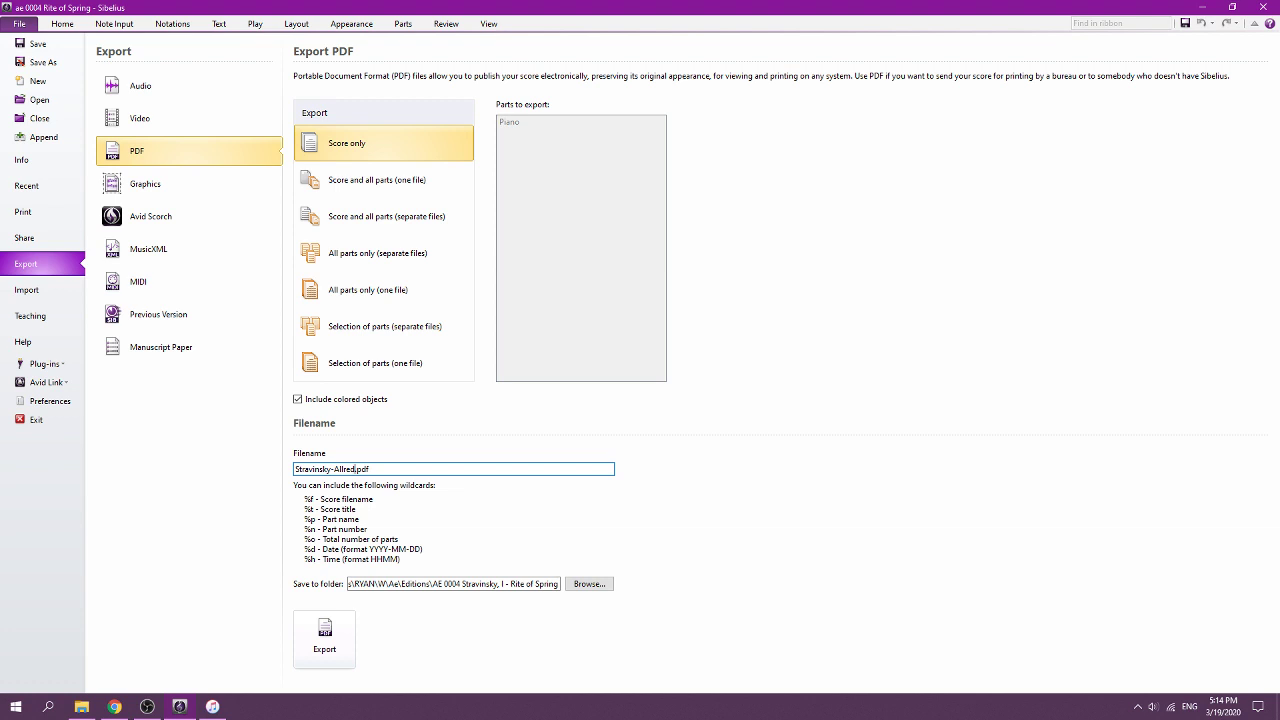
pyautogui.write('- Rite of Spring - Score draft2')
pyautogui.click(324, 637)
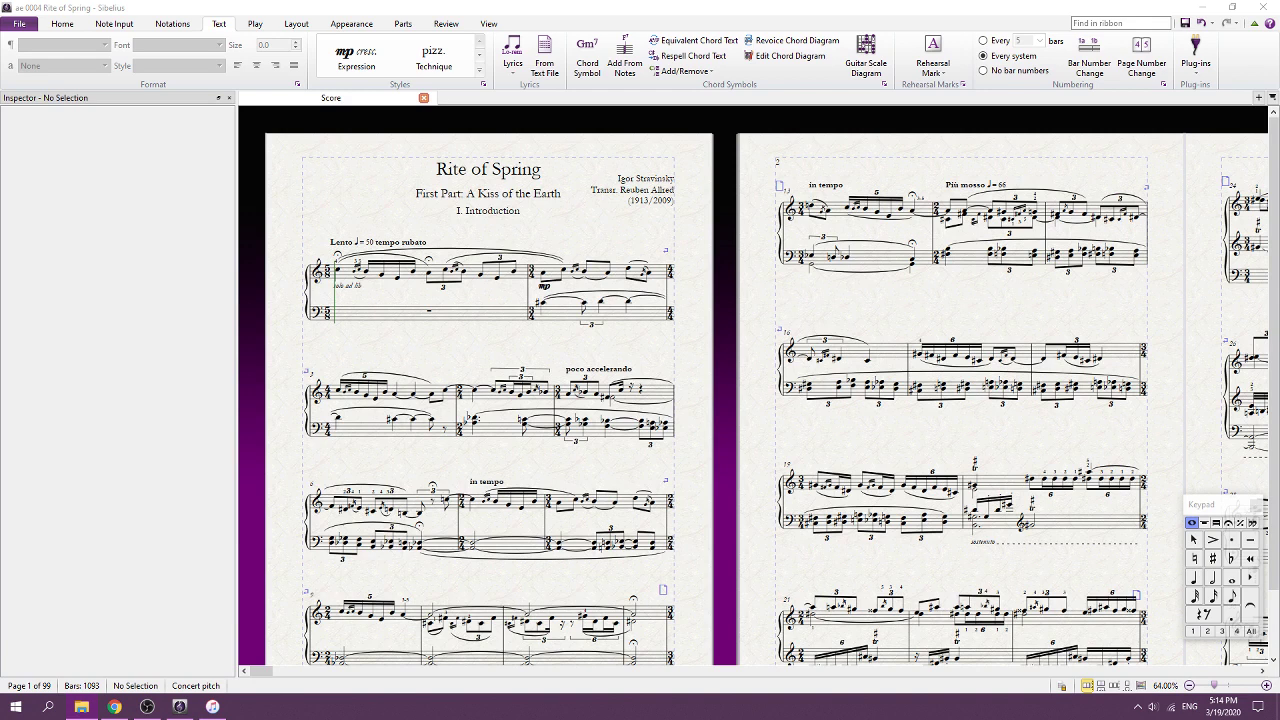
# Export the score's house style from the Appearance tab under the name 'Stravinsky-Alfred'
pyautogui.hotkey('alt', 'Tab')
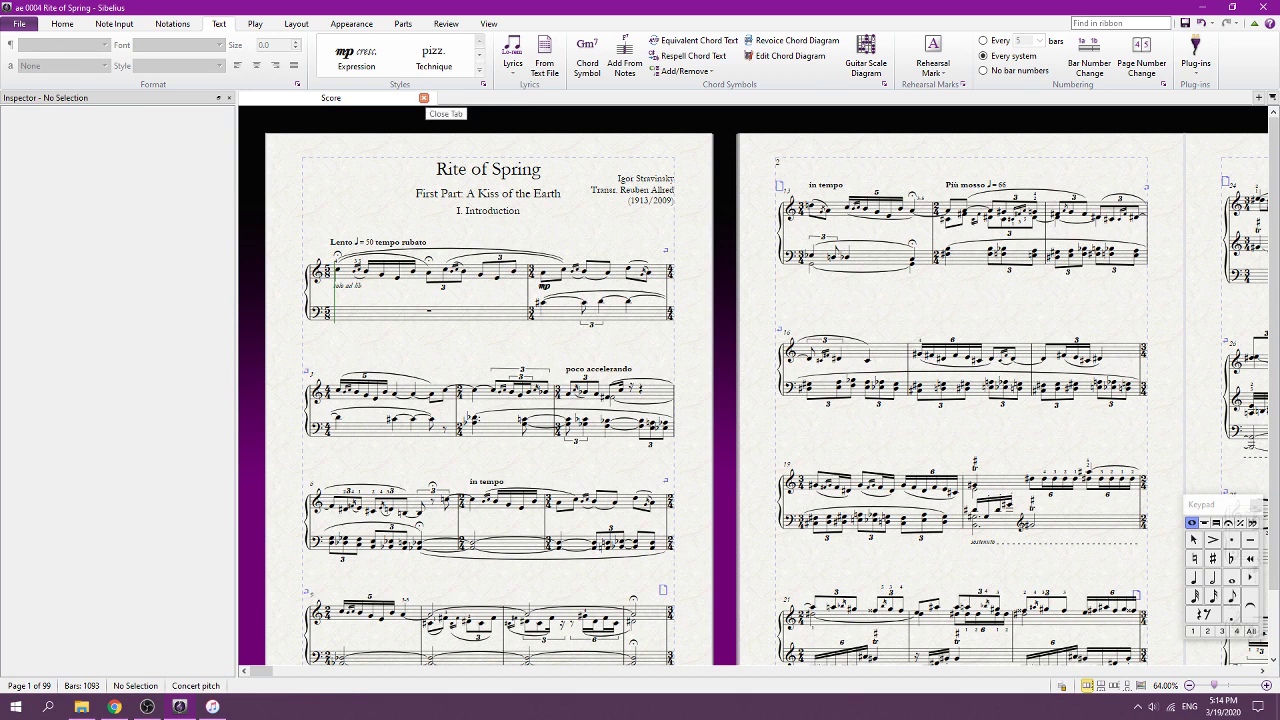
pyautogui.click(351, 24)
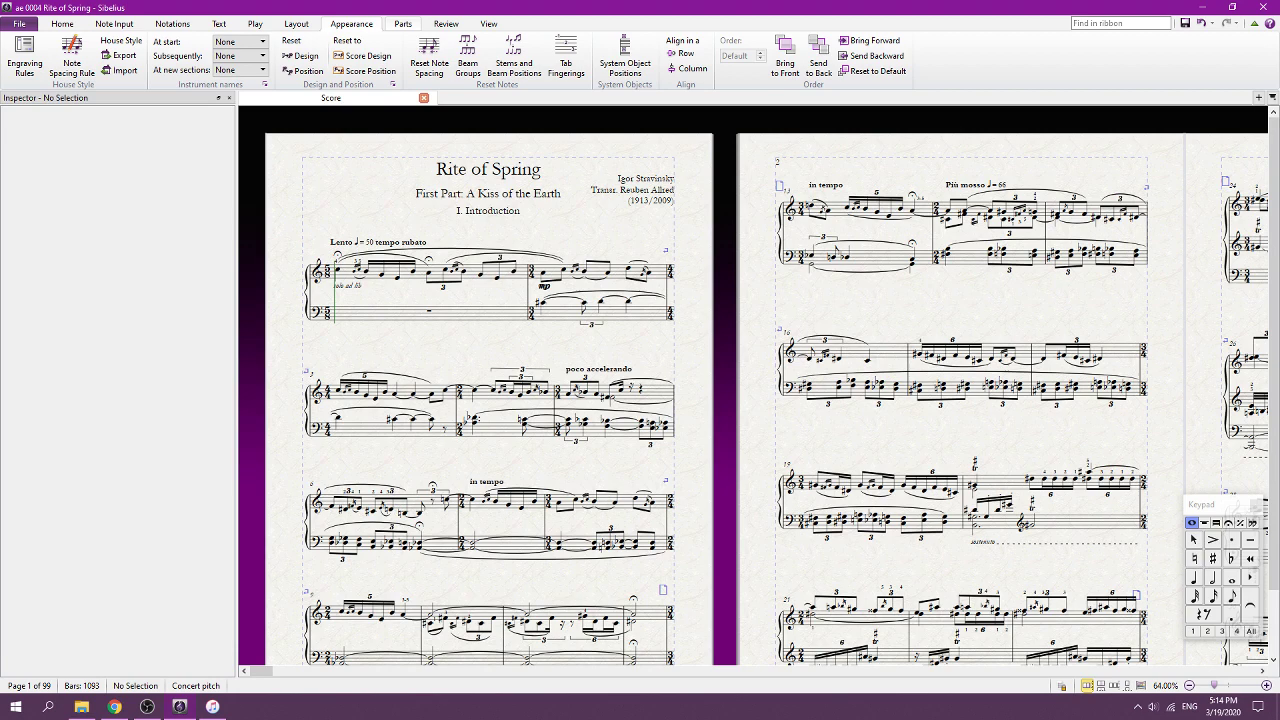
pyautogui.hotkey('alt', 'l')
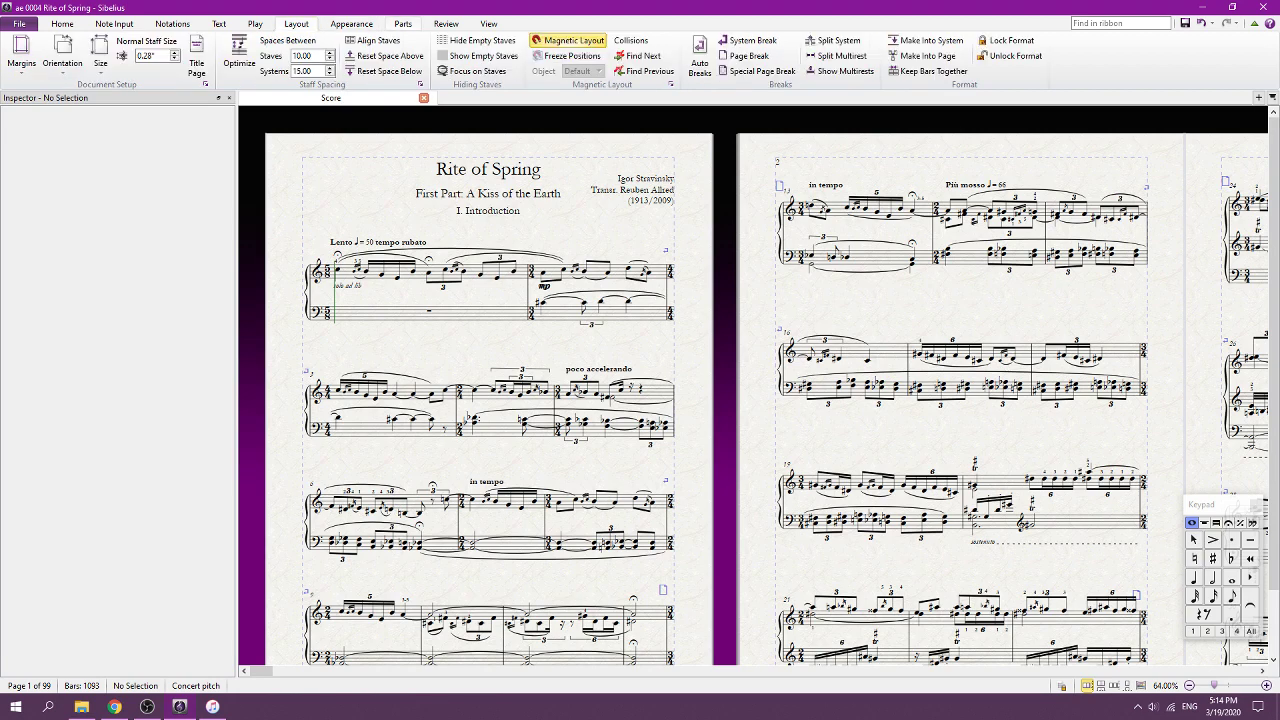
pyautogui.hotkey('alt', 'a')
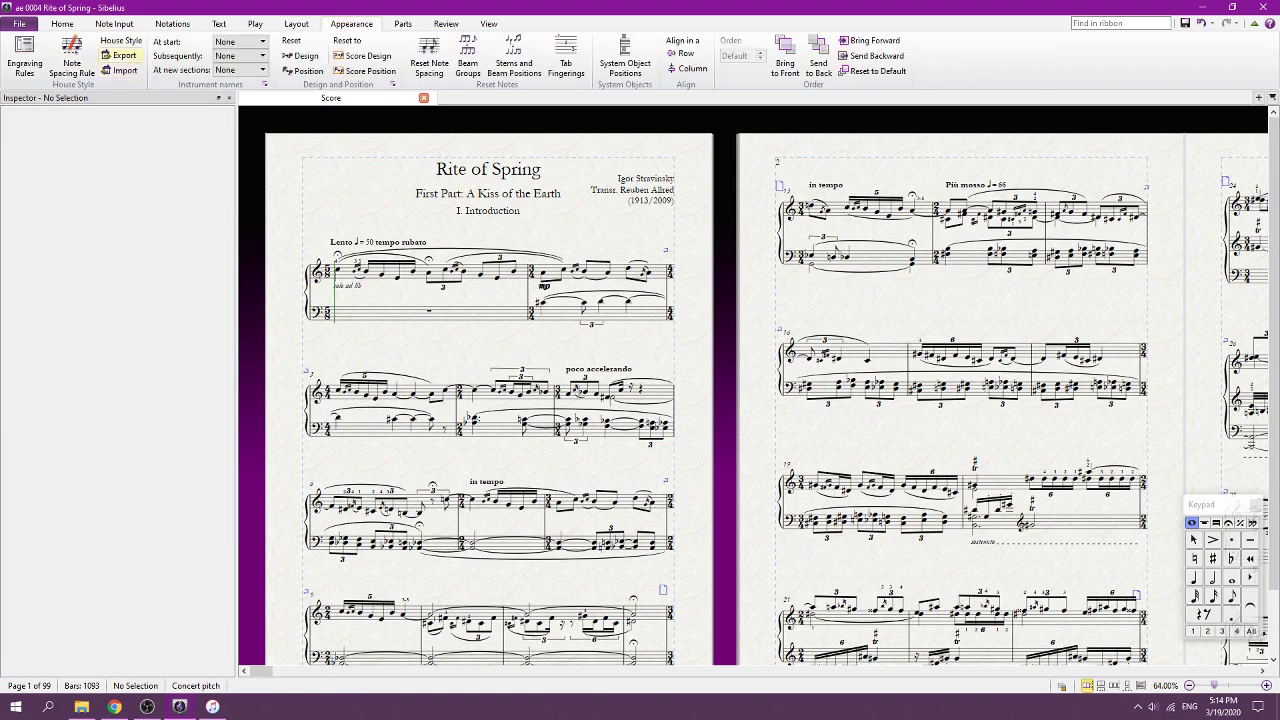
pyautogui.press('Return')
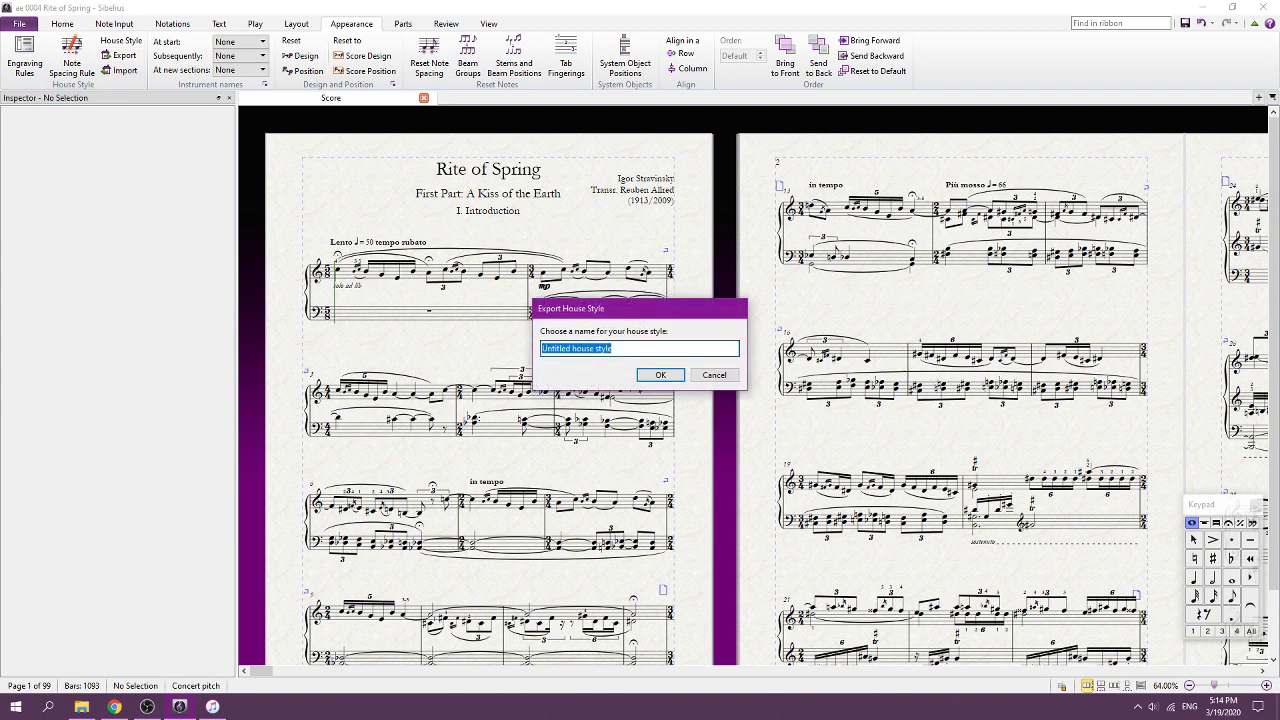
pyautogui.write('Stravinsky-Al')
pyautogui.write('fred')
pyautogui.press('Return')
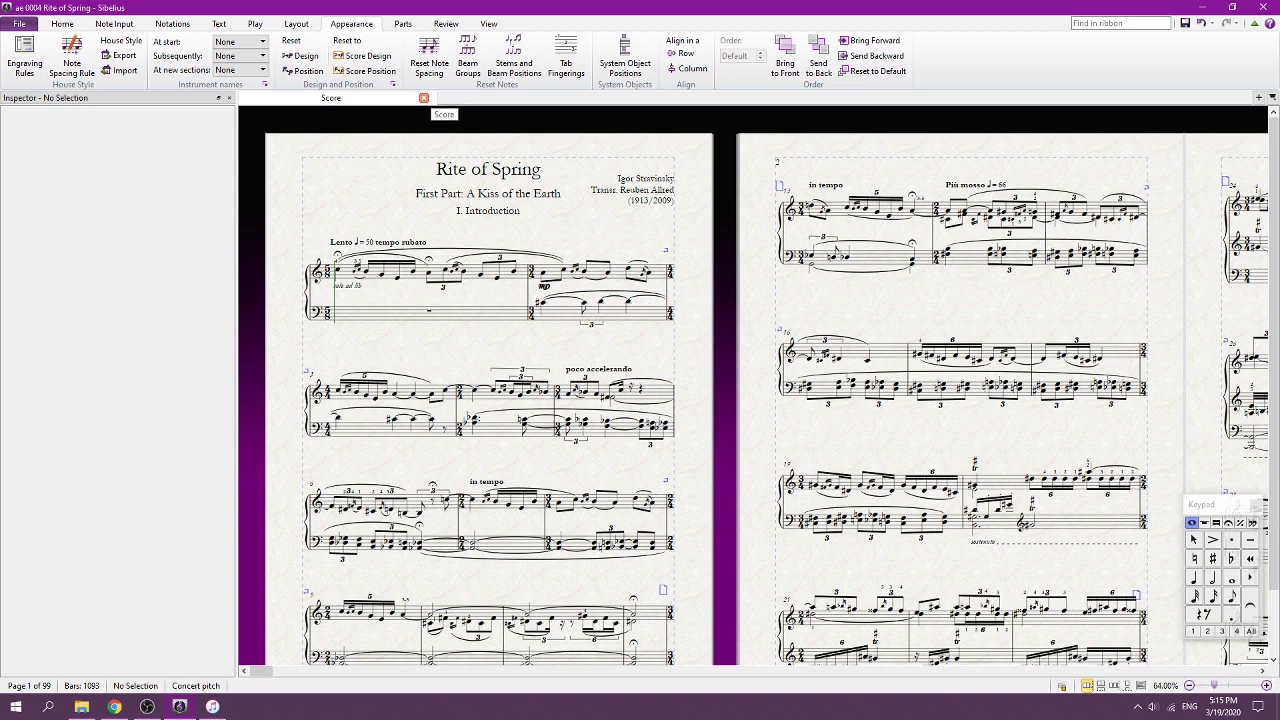
# Change 'Transr.' to 'Transcr.' in the title-page credit text and save the score
pyautogui.doubleClick(645, 185)
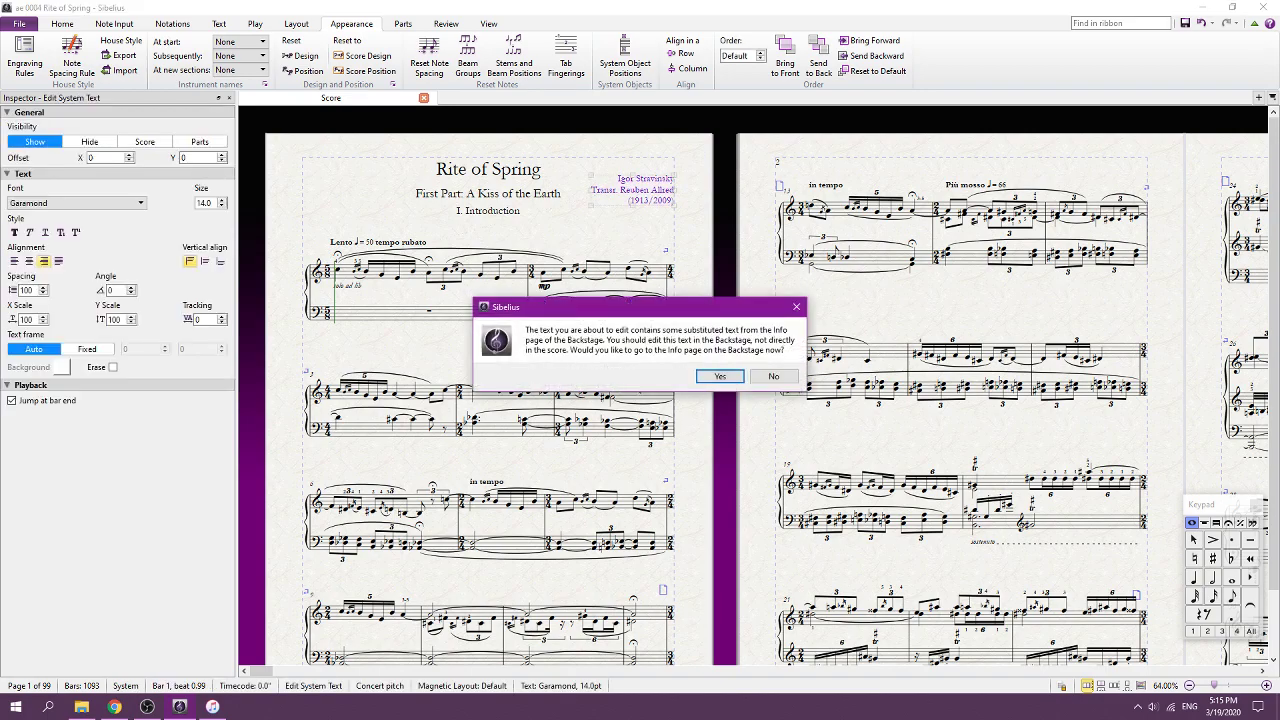
pyautogui.press('Return')
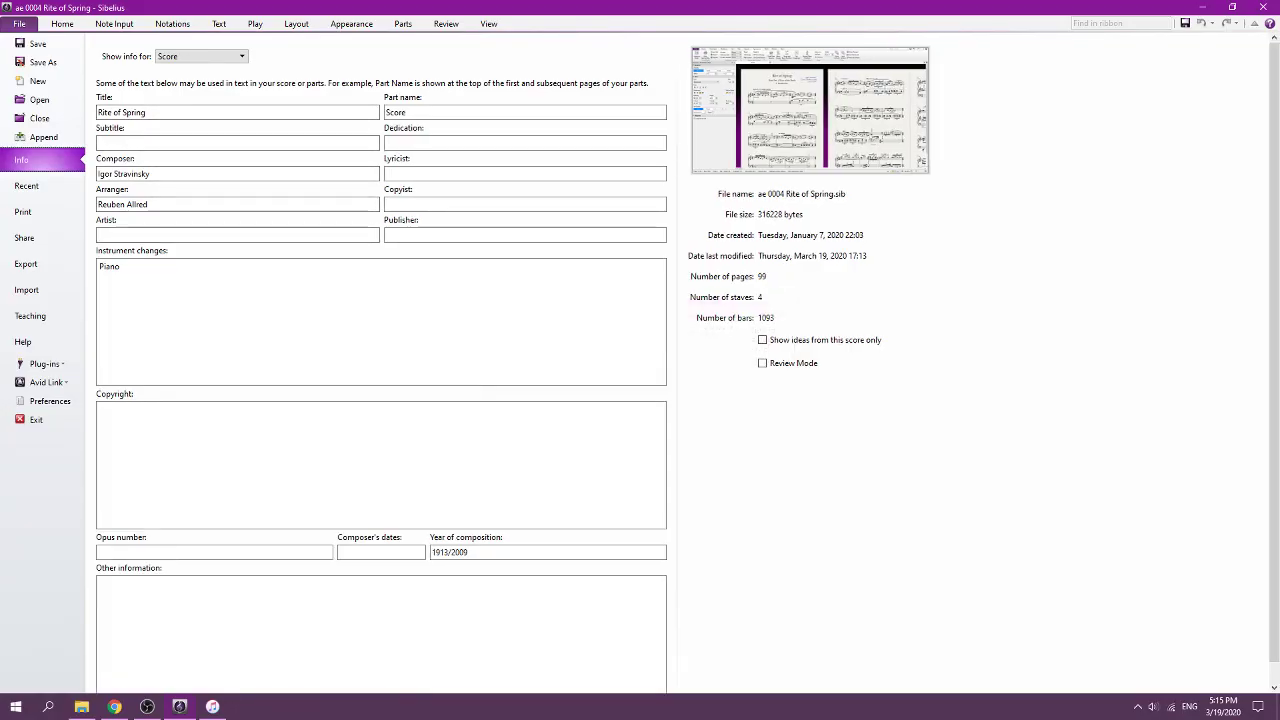
pyautogui.press('Escape')
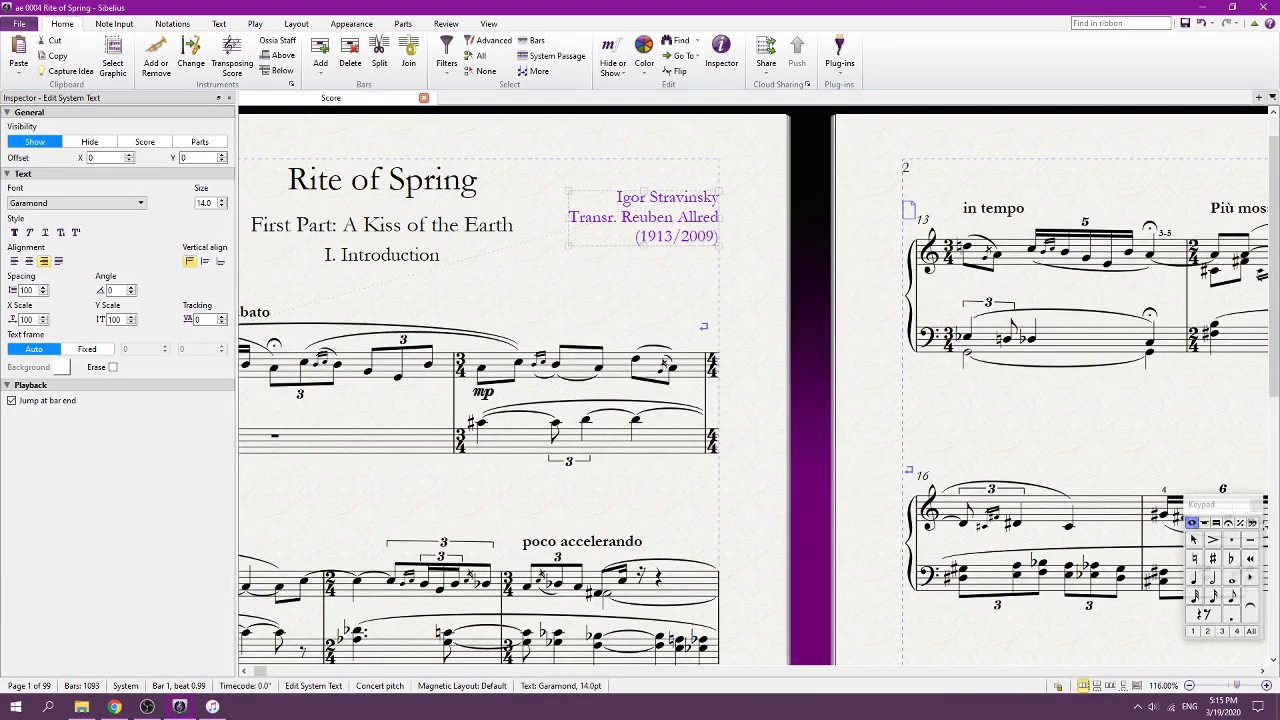
pyautogui.press('Return')
pyautogui.press('Return')
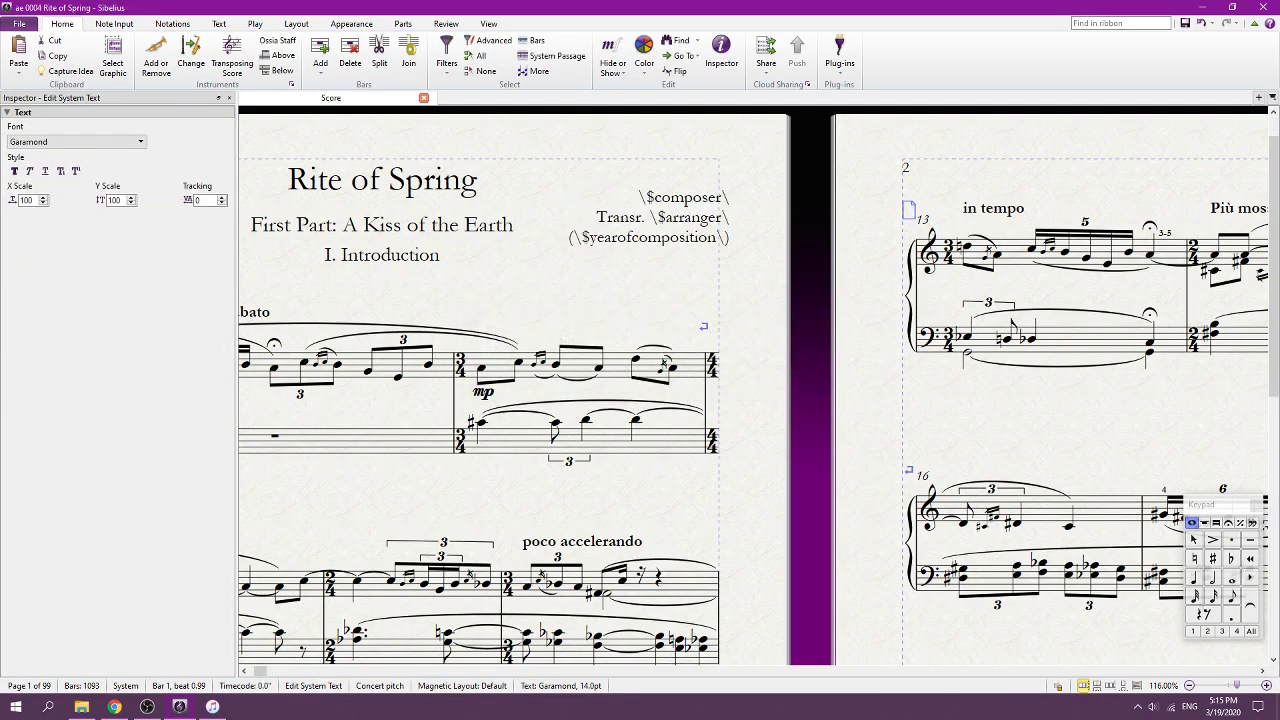
pyautogui.write('c')
pyautogui.press('Escape')
pyautogui.press('Escape')
pyautogui.hotkey('ctrl', '-')
pyautogui.hotkey('ctrl', '-')
pyautogui.hotkey('ctrl', '-')
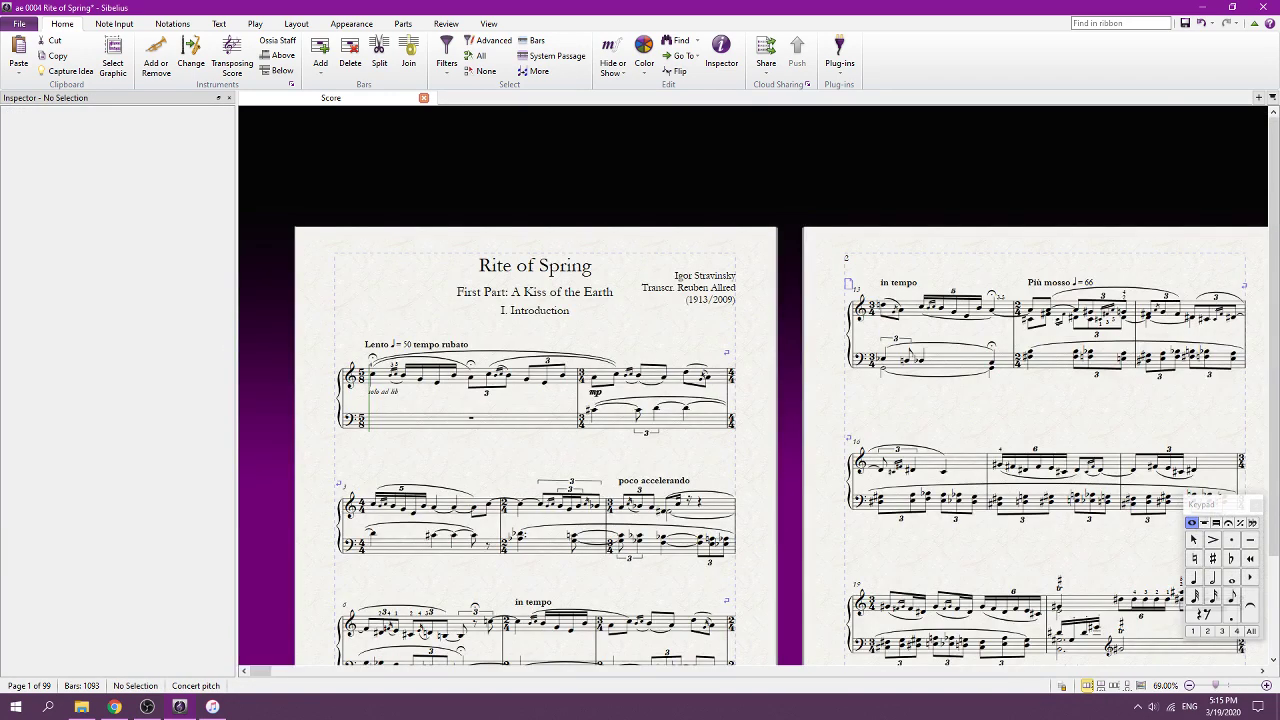
pyautogui.hotkey('ctrl', 's')
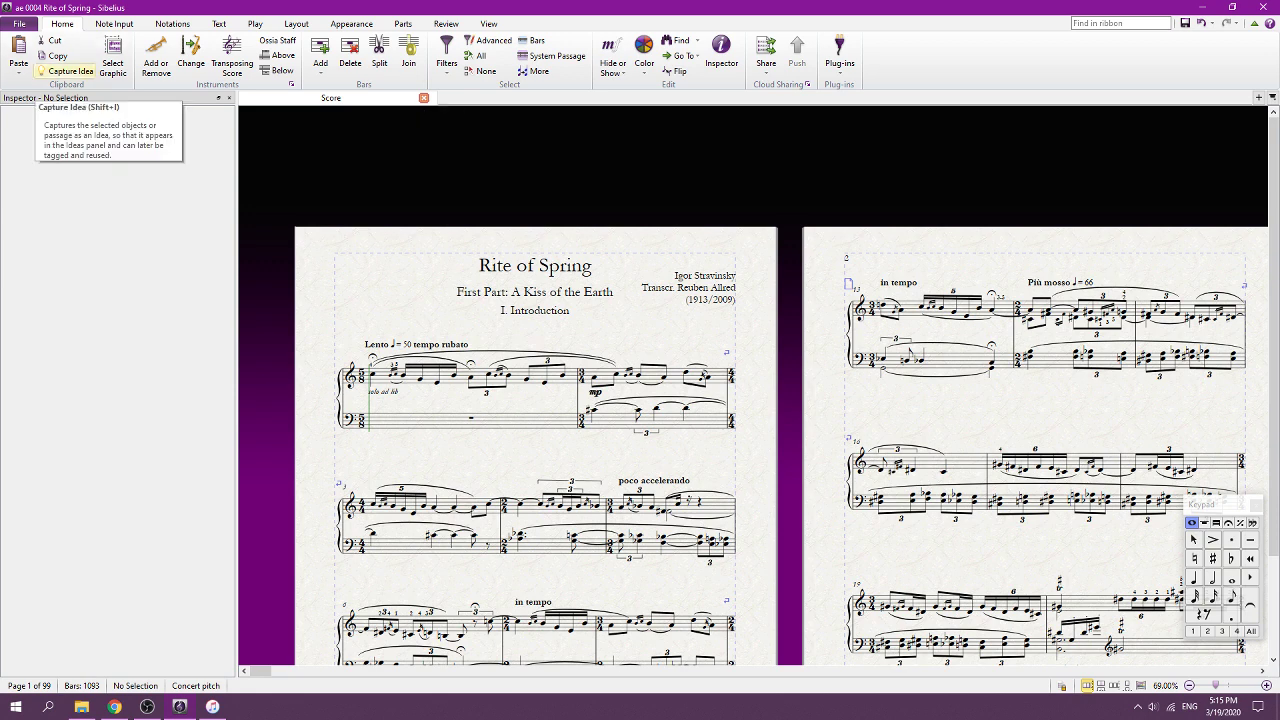
# Close the Rite of Spring score and bring up Quick Start's New Score templates
pyautogui.click(424, 97)
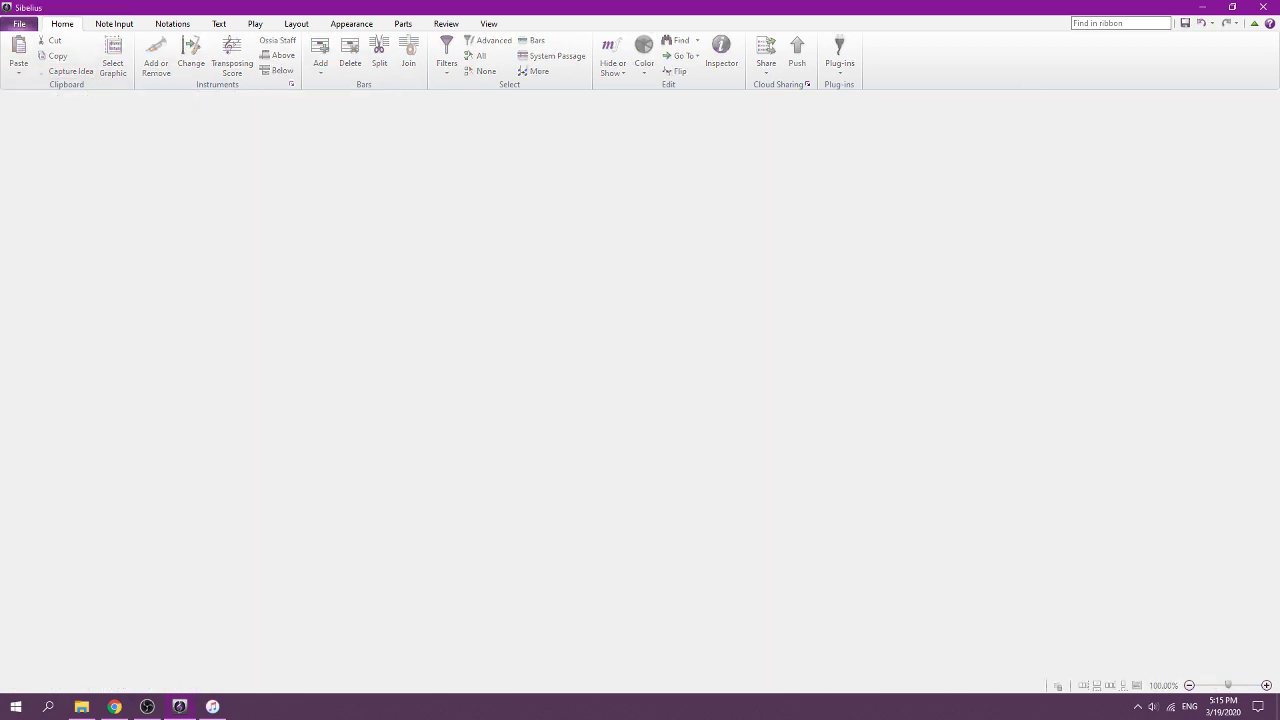
pyautogui.press('Escape')
pyautogui.hotkey('ctrl', 'shift', 'n')
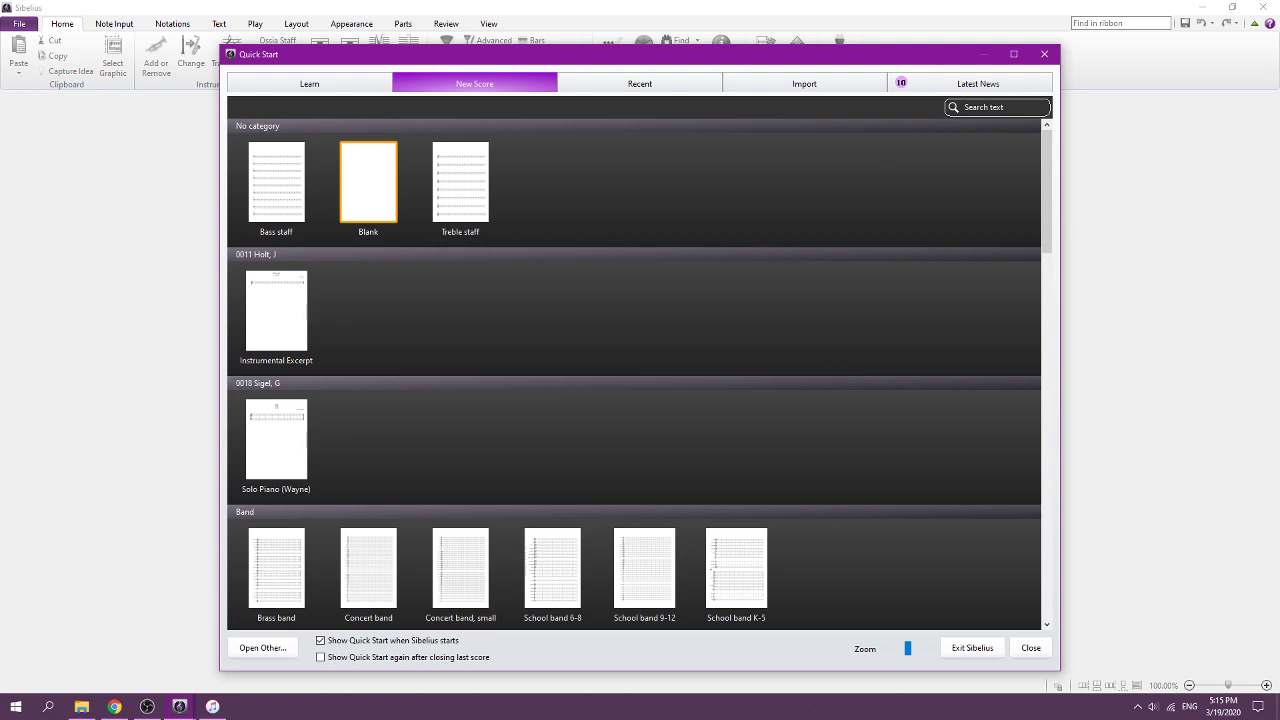
# Choose the Blank template with the Stravinsky-Allred house style for the new score
pyautogui.click(368, 184)
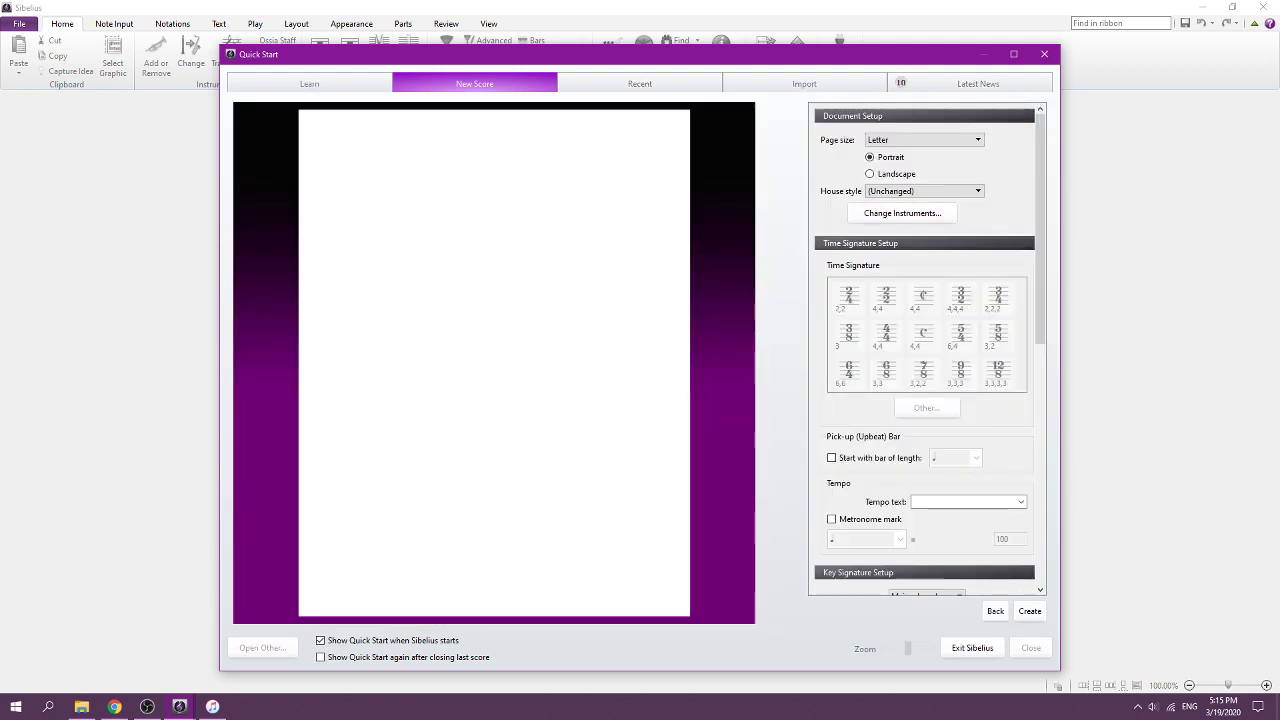
pyautogui.press('Tab')
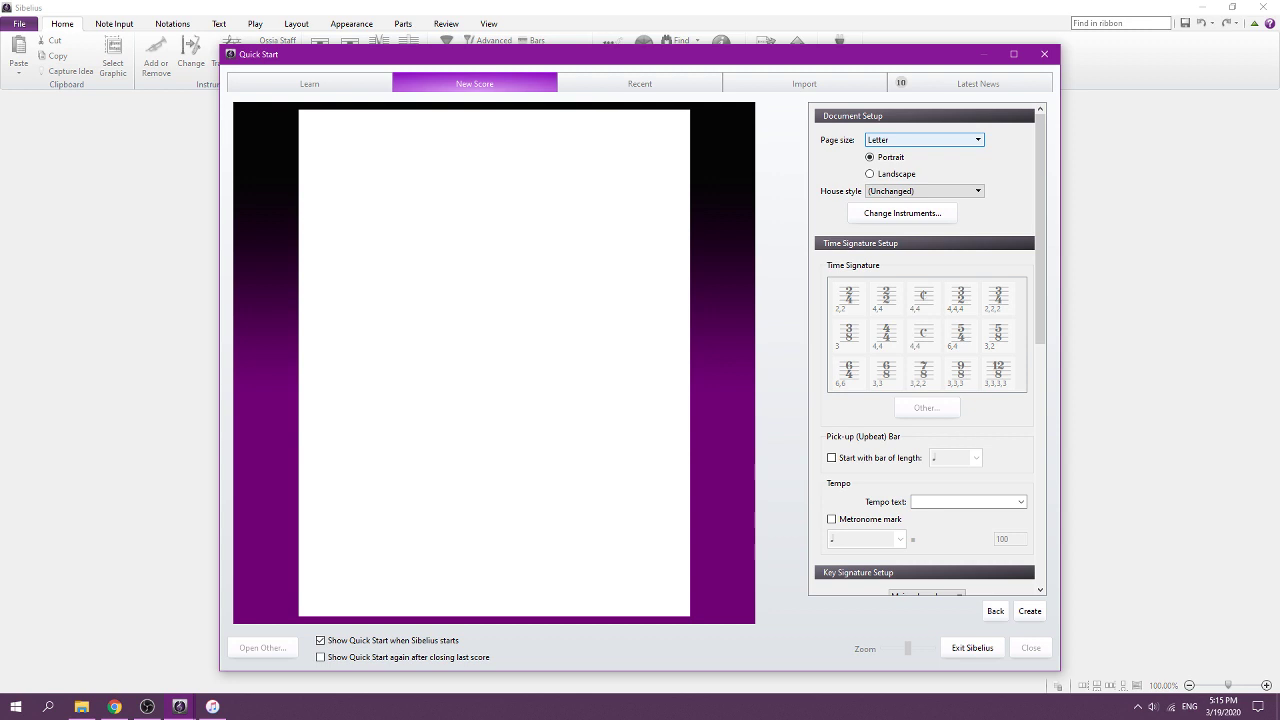
pyautogui.press('Tab')
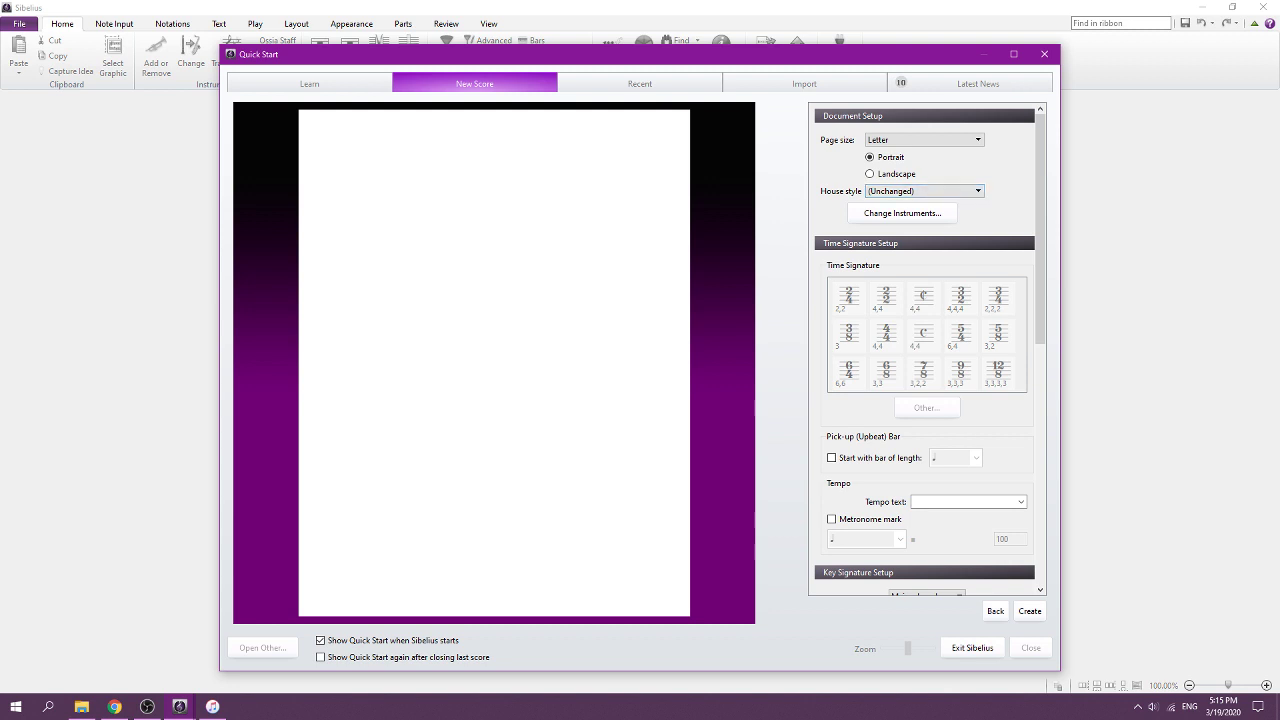
pyautogui.click(925, 191)
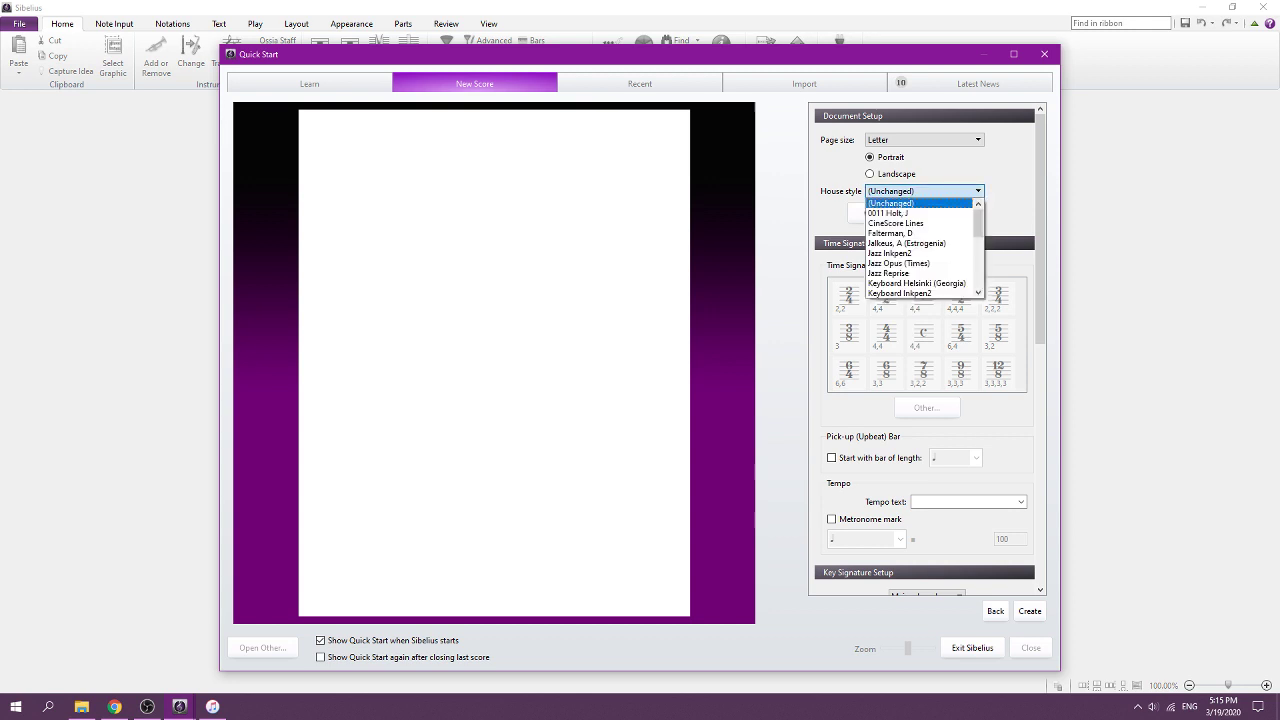
pyautogui.scroll(-6, 920, 243)
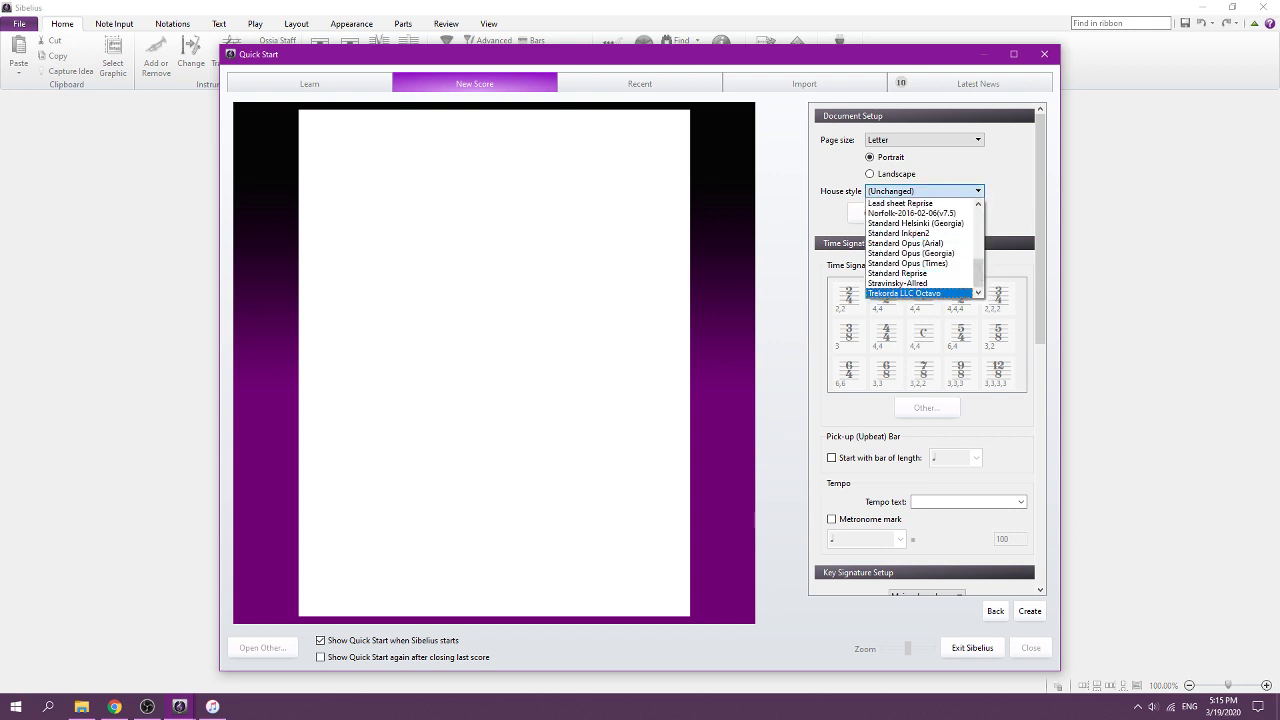
pyautogui.click(920, 283)
pyautogui.press('Tab')
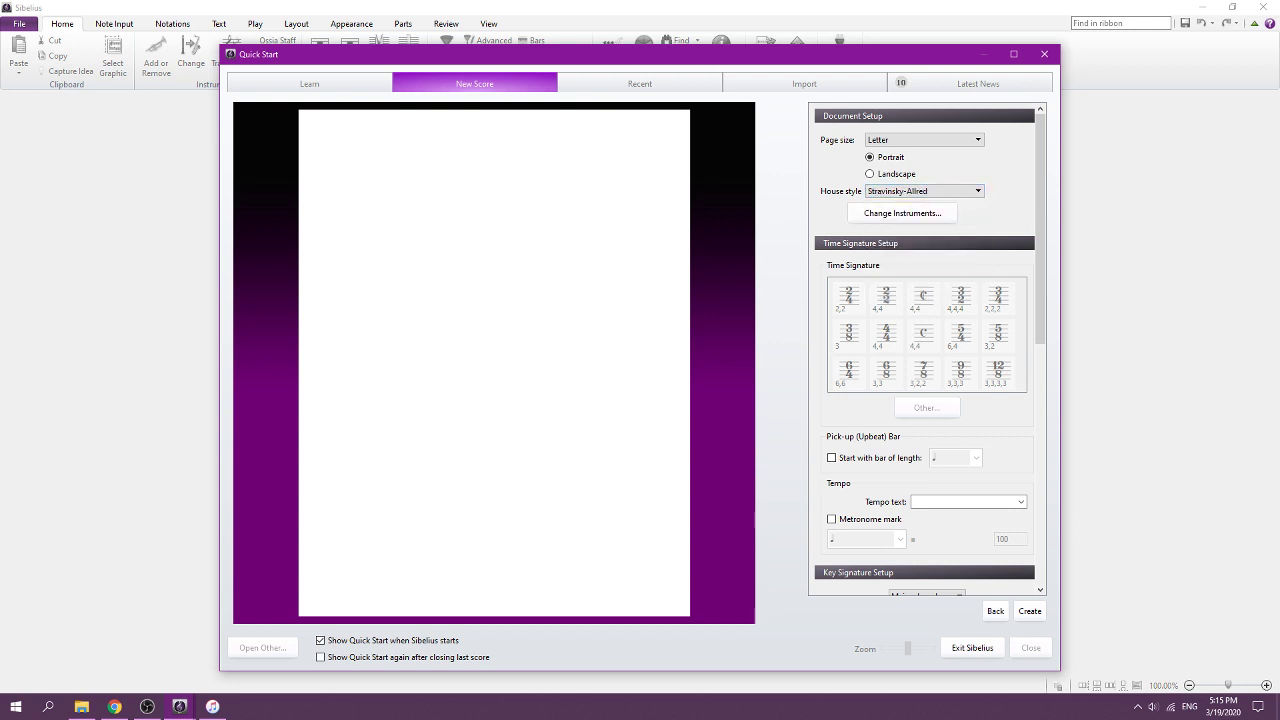
# Enter title 'Rite of Spring' and composer 'Igor Stravinsky', clear the copyright, and create the score
pyautogui.moveTo(1040, 229); pyautogui.dragTo(1040, 451)
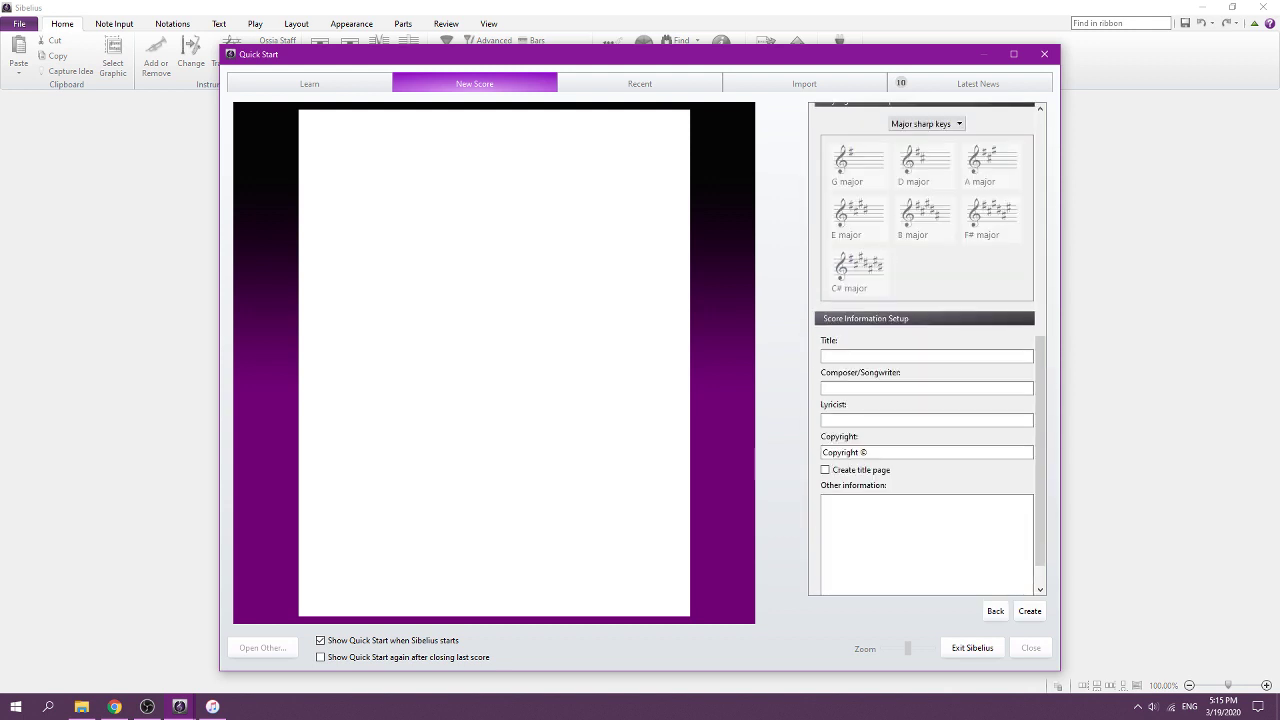
pyautogui.click(926, 356)
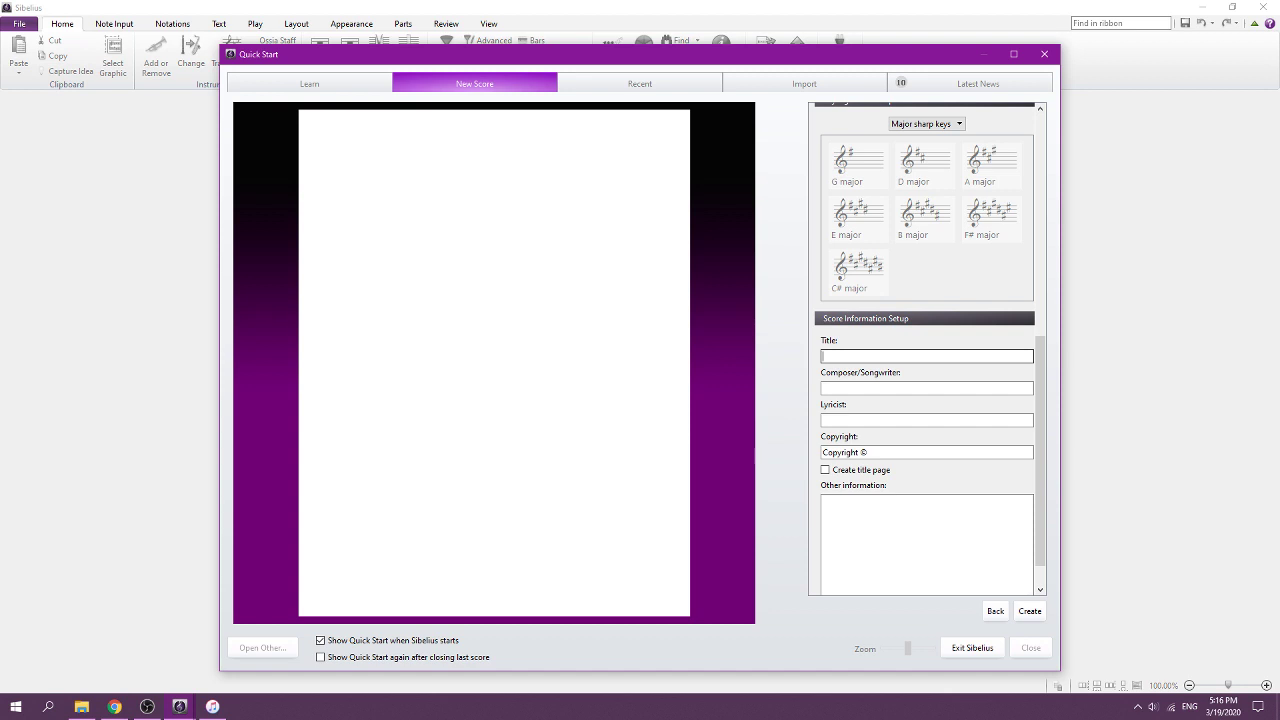
pyautogui.write('Rite of Spring')
pyautogui.press('Tab')
pyautogui.write('Igor Stravinsky')
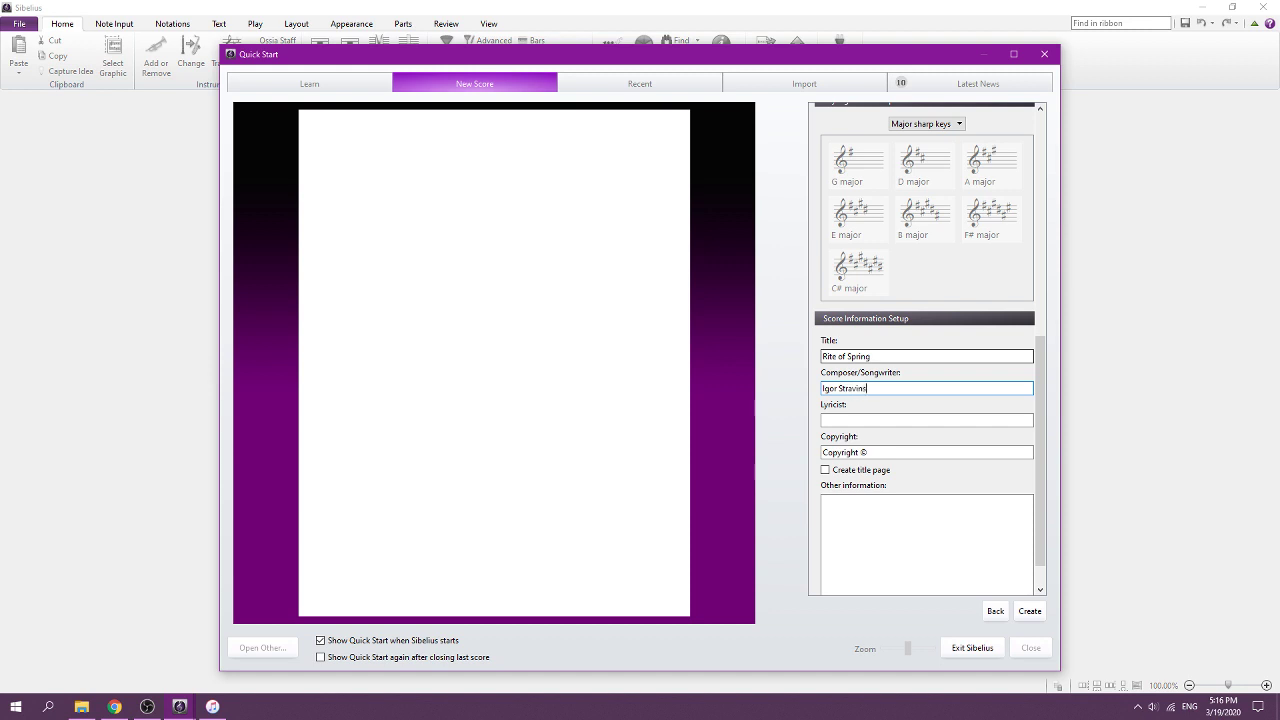
pyautogui.press('Tab')
pyautogui.press('Tab')
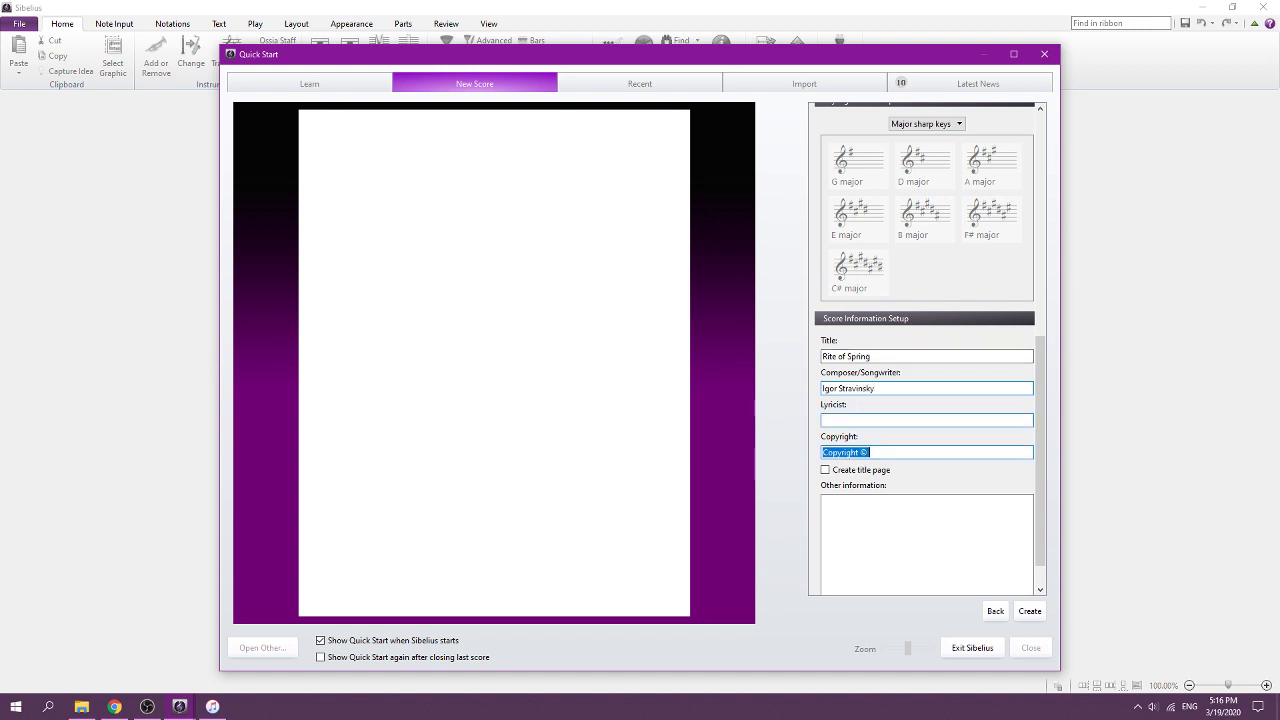
pyautogui.press('BackSpace')
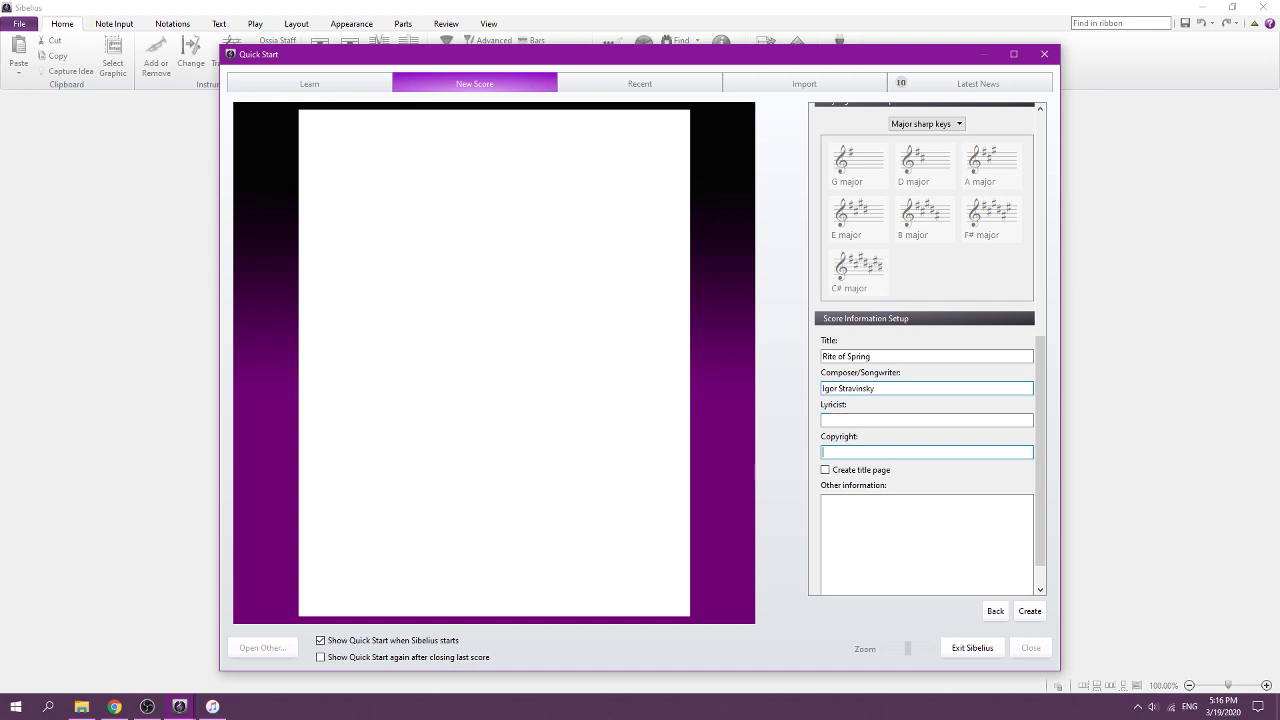
pyautogui.scroll(-1, 930, 349)
pyautogui.click(1029, 611)
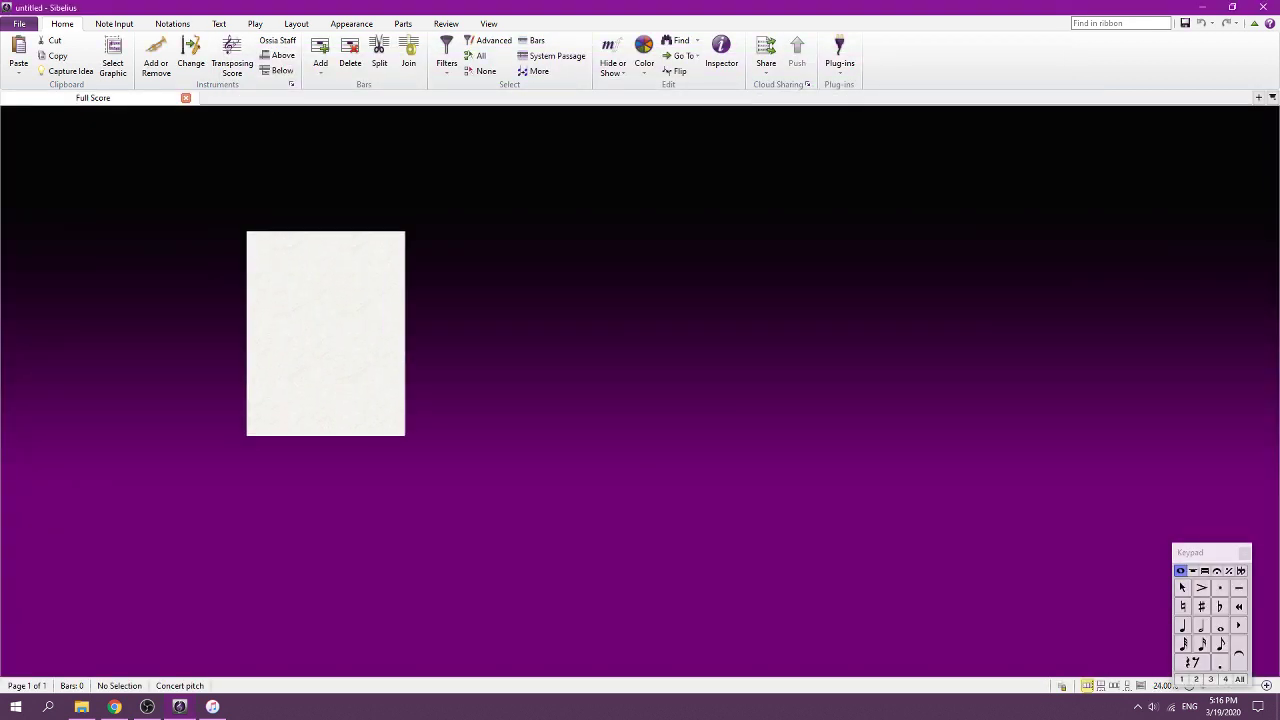
pyautogui.click(296, 24)
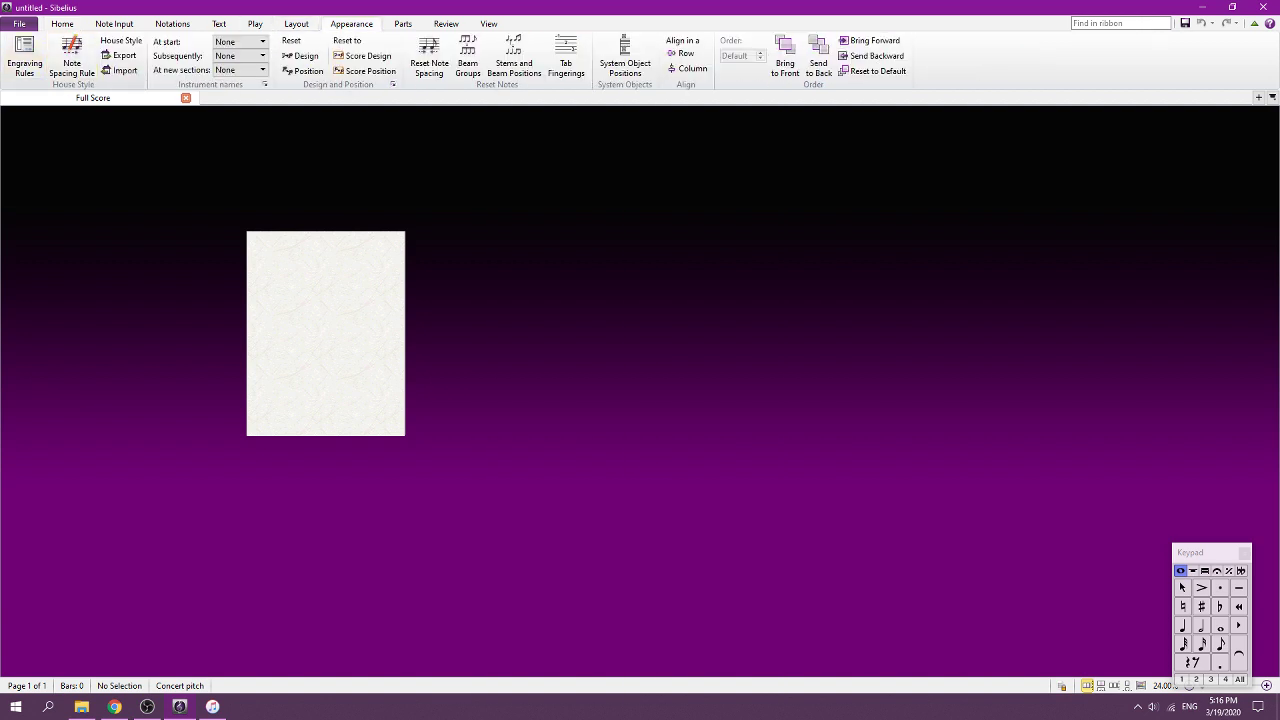
pyautogui.click(218, 23)
pyautogui.click(296, 23)
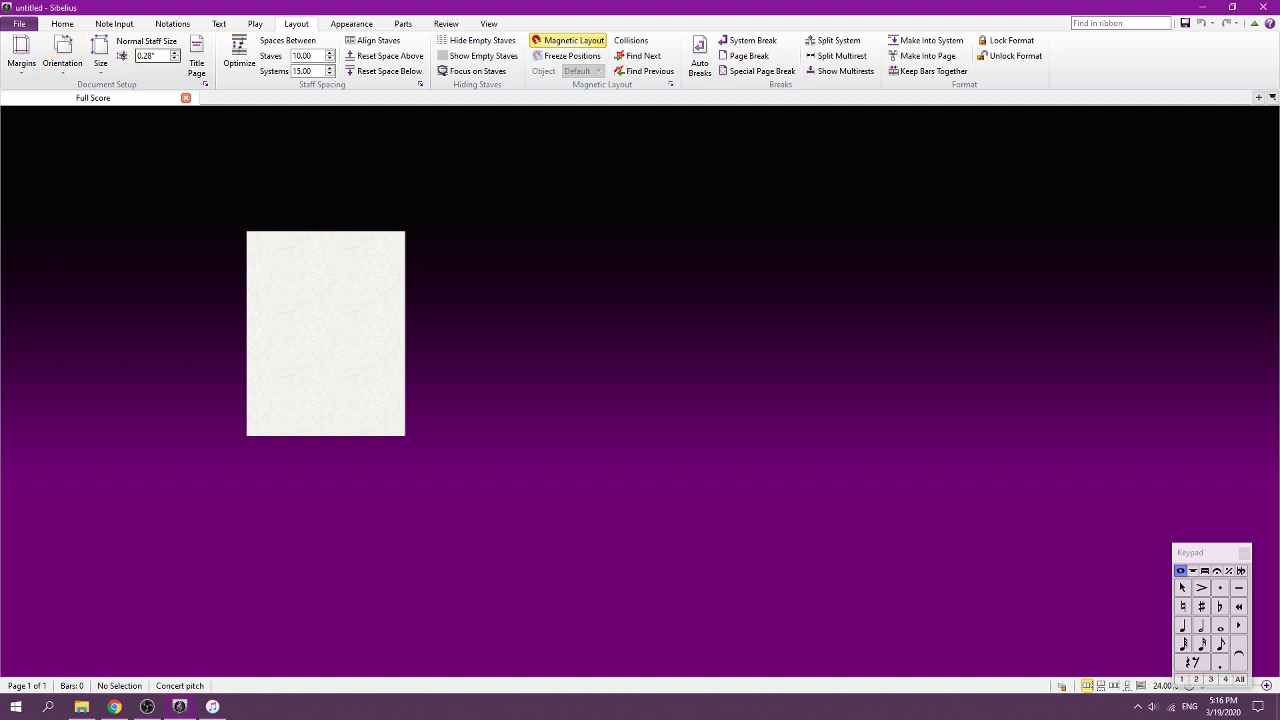
pyautogui.click(197, 62)
pyautogui.press('BackSpace')
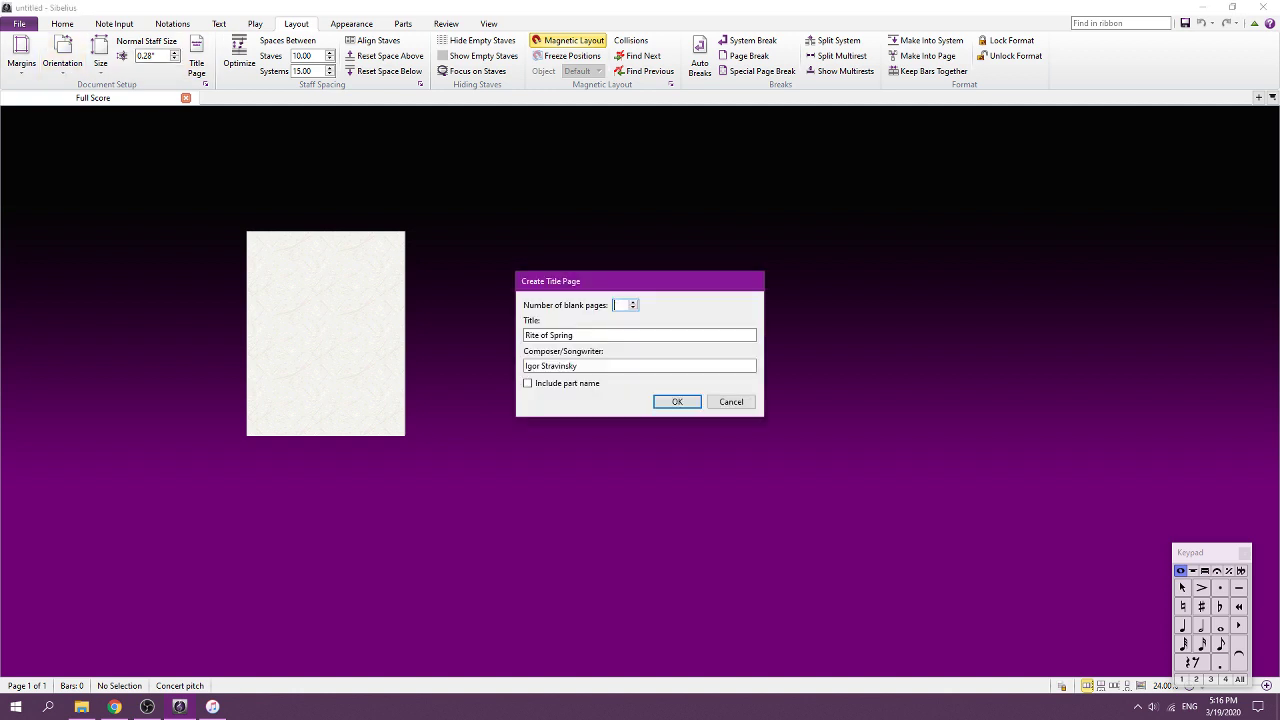
pyautogui.press('Escape')
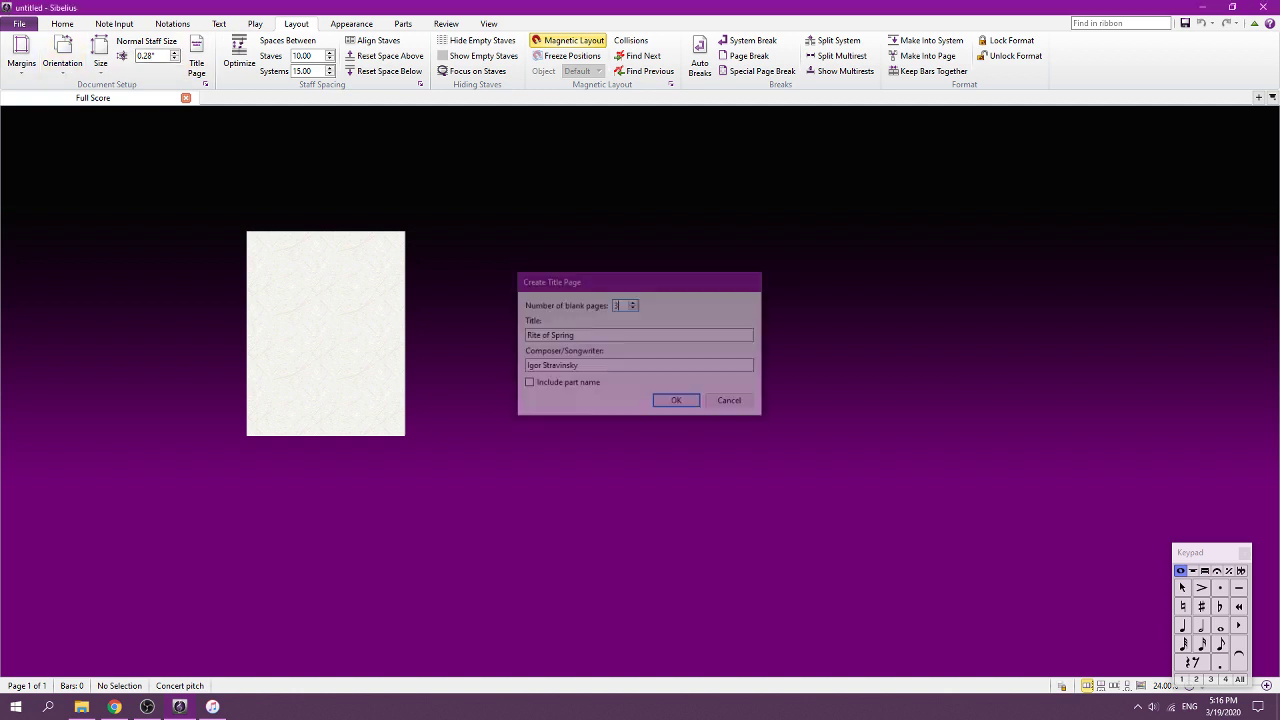
# Search for 'No instrument (hidden)', add it to the score and confirm
pyautogui.scroll(2, 640, 391)
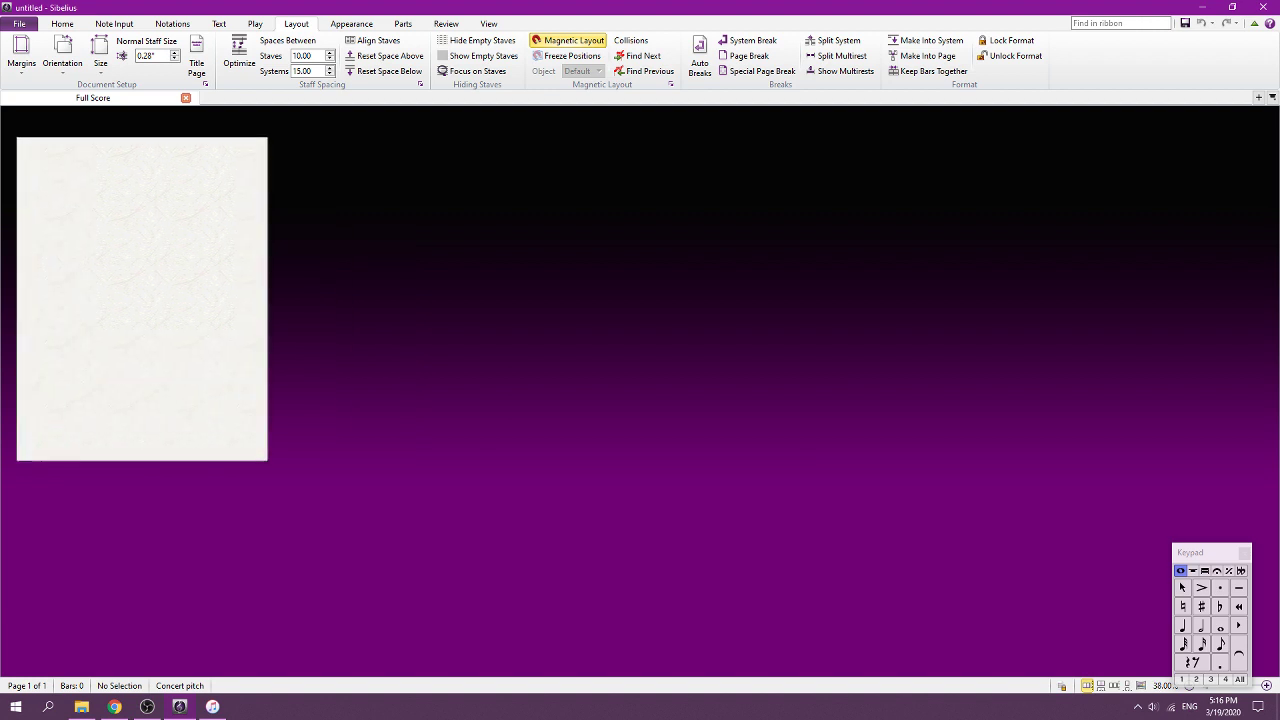
pyautogui.hscroll(-2, 640, 391)
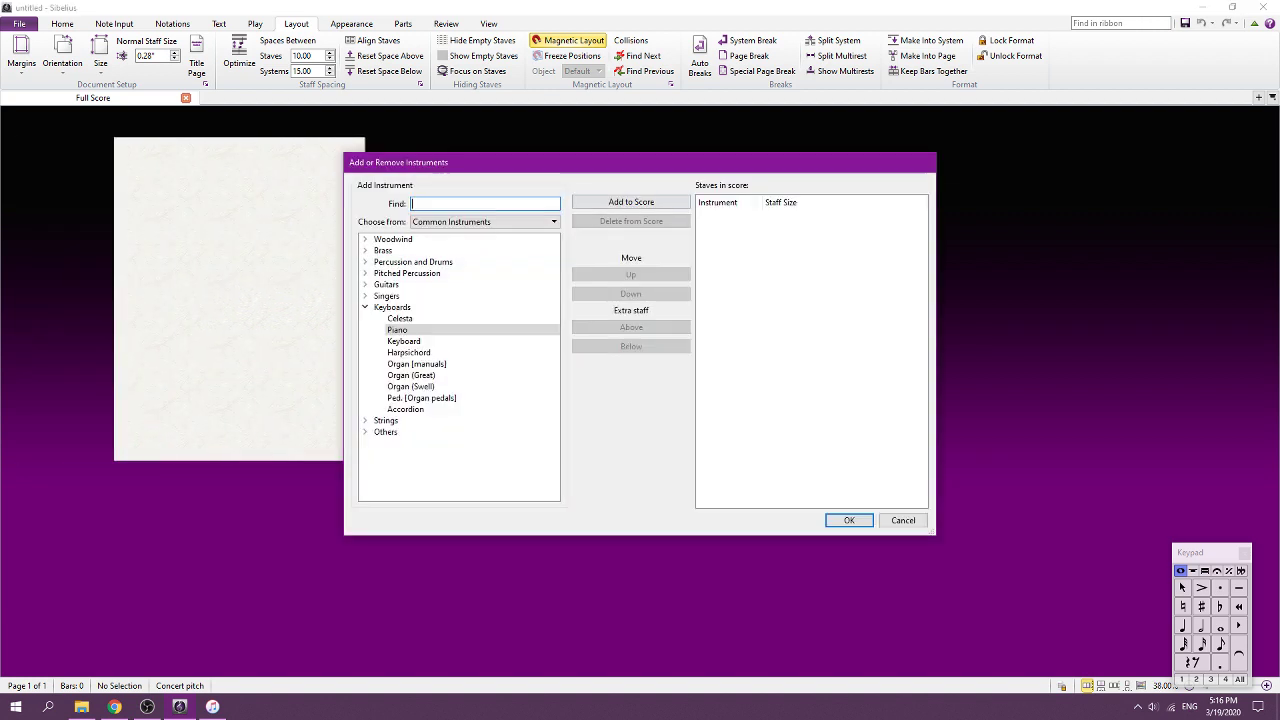
pyautogui.write('no i')
pyautogui.press('BackSpace')
pyautogui.press('BackSpace')
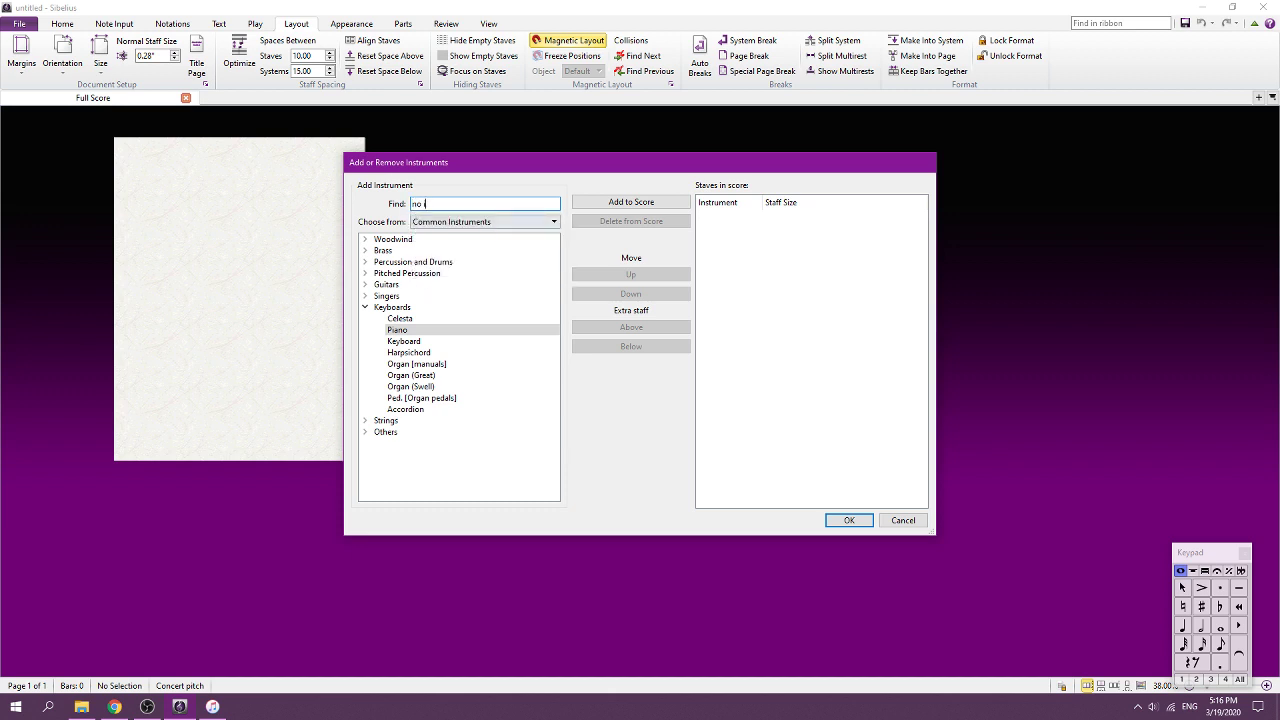
pyautogui.write('i')
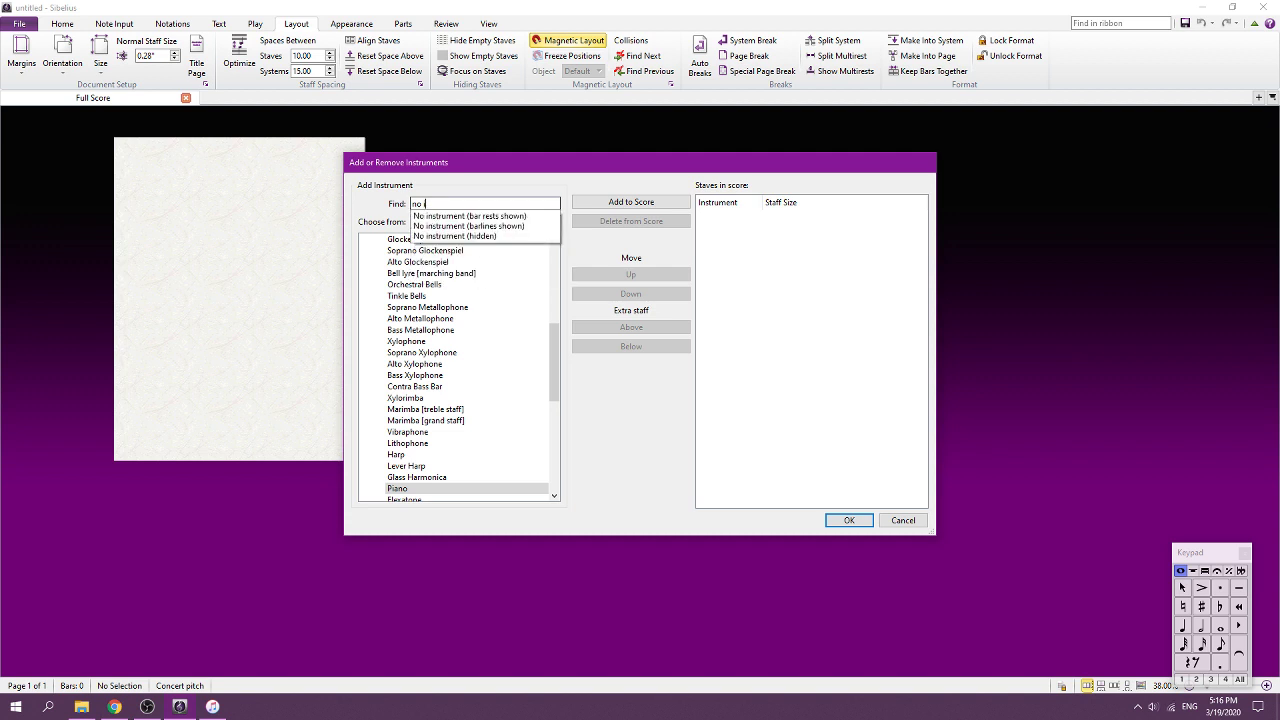
pyautogui.press('Down')
pyautogui.press('Down')
pyautogui.press('Down')
pyautogui.press('Return')
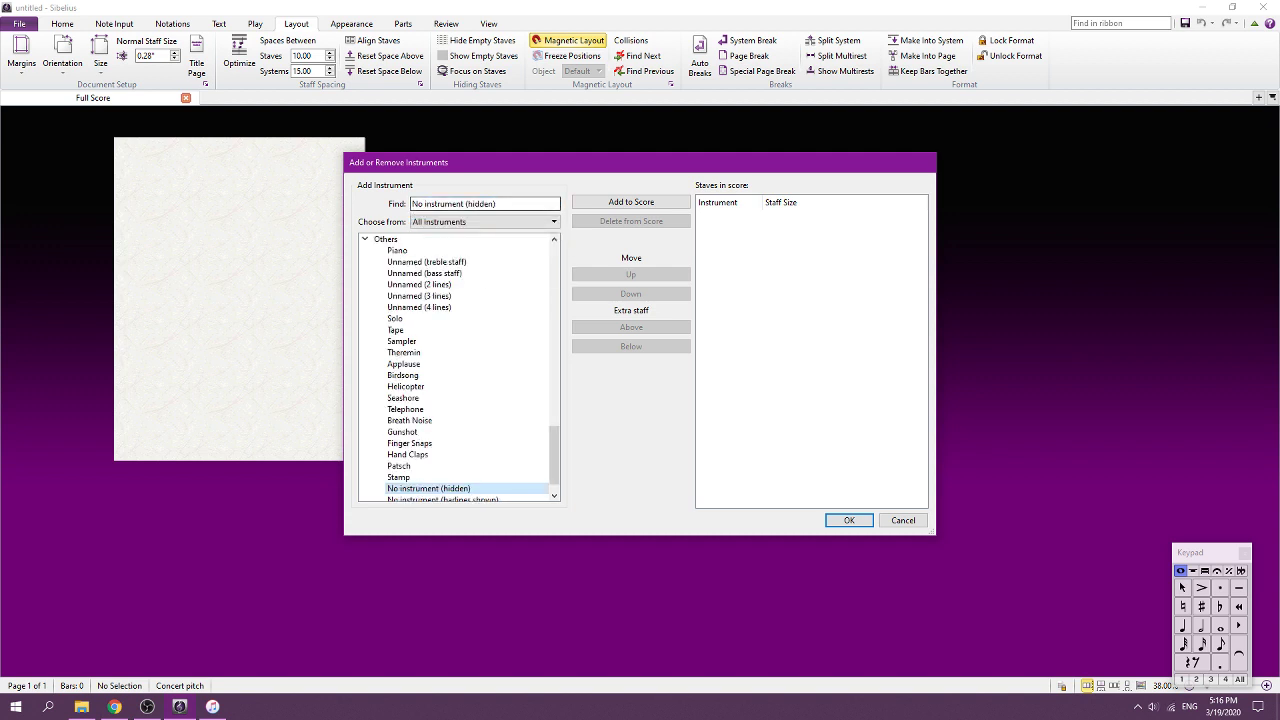
pyautogui.click(631, 202)
pyautogui.press('Return')
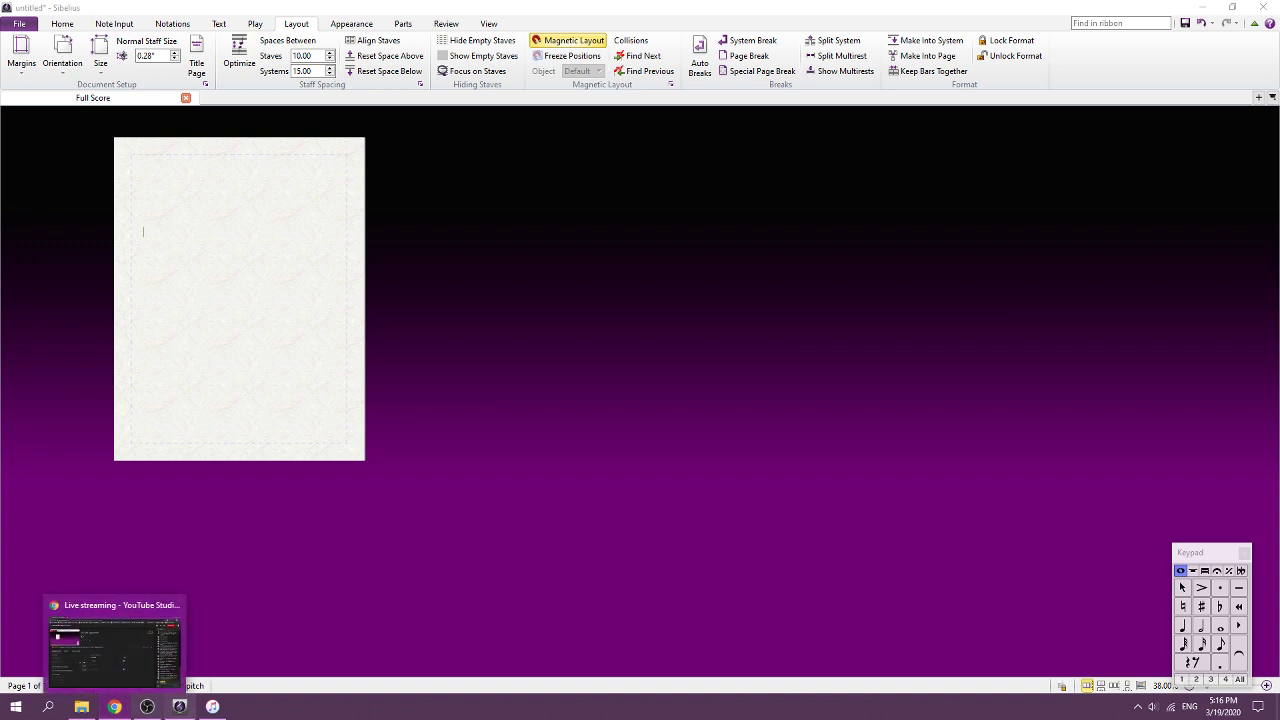
pyautogui.click(212, 707)
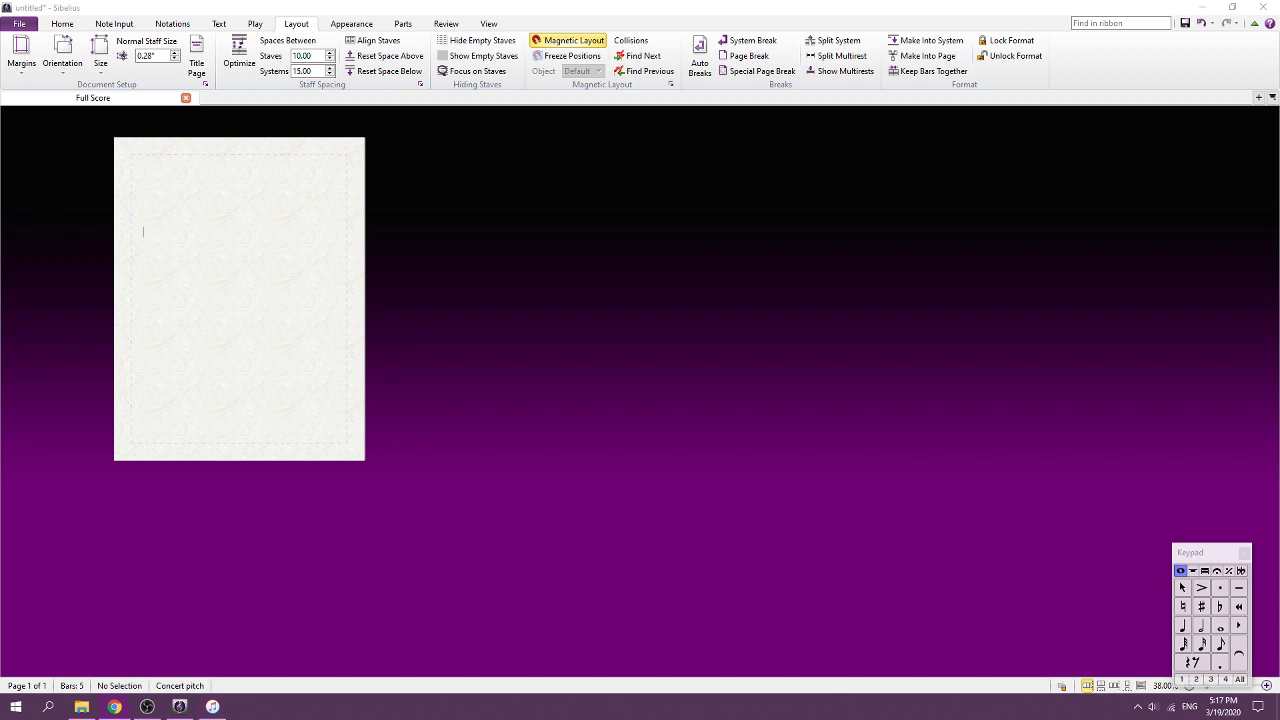
# Create a Layout title page with Rite of Spring and Igor Stravinsky, giving four pages
pyautogui.click(143, 232)
pyautogui.press('Escape')
pyautogui.scroll(3, 640, 391)
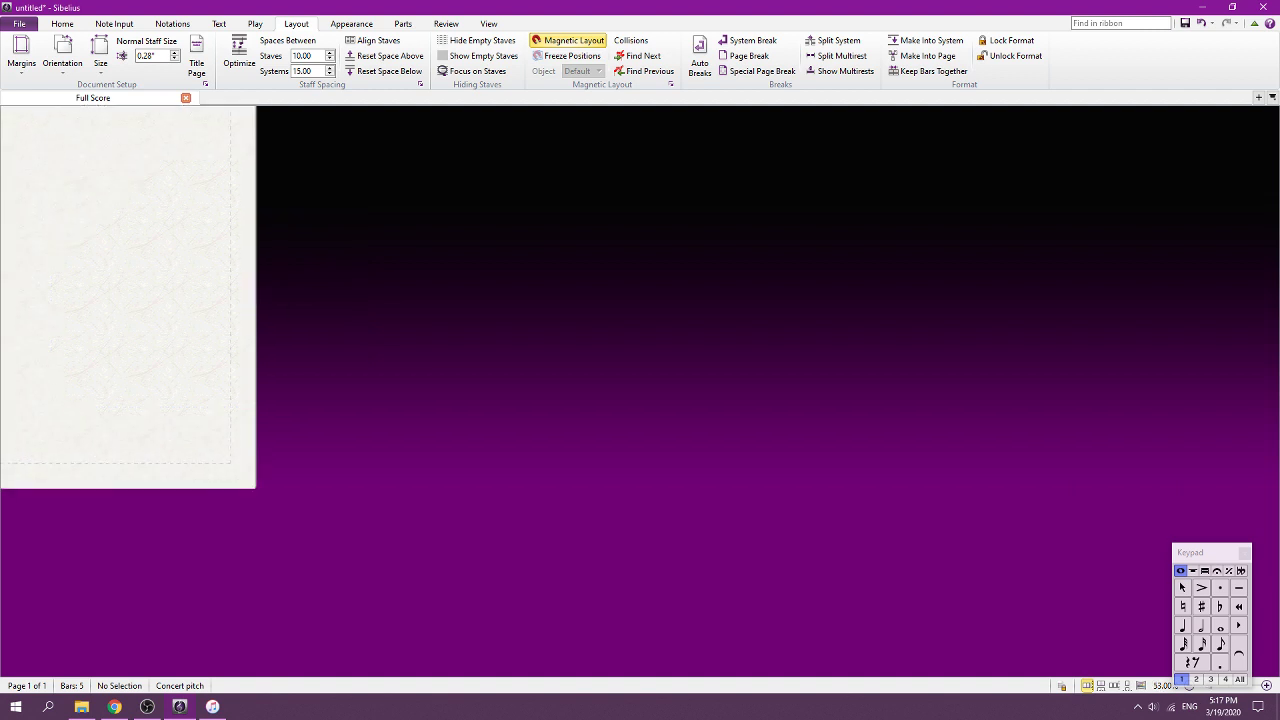
pyautogui.hscroll(-8, 640, 391)
pyautogui.hscroll(1, 640, 391)
pyautogui.hscroll(2, 640, 391)
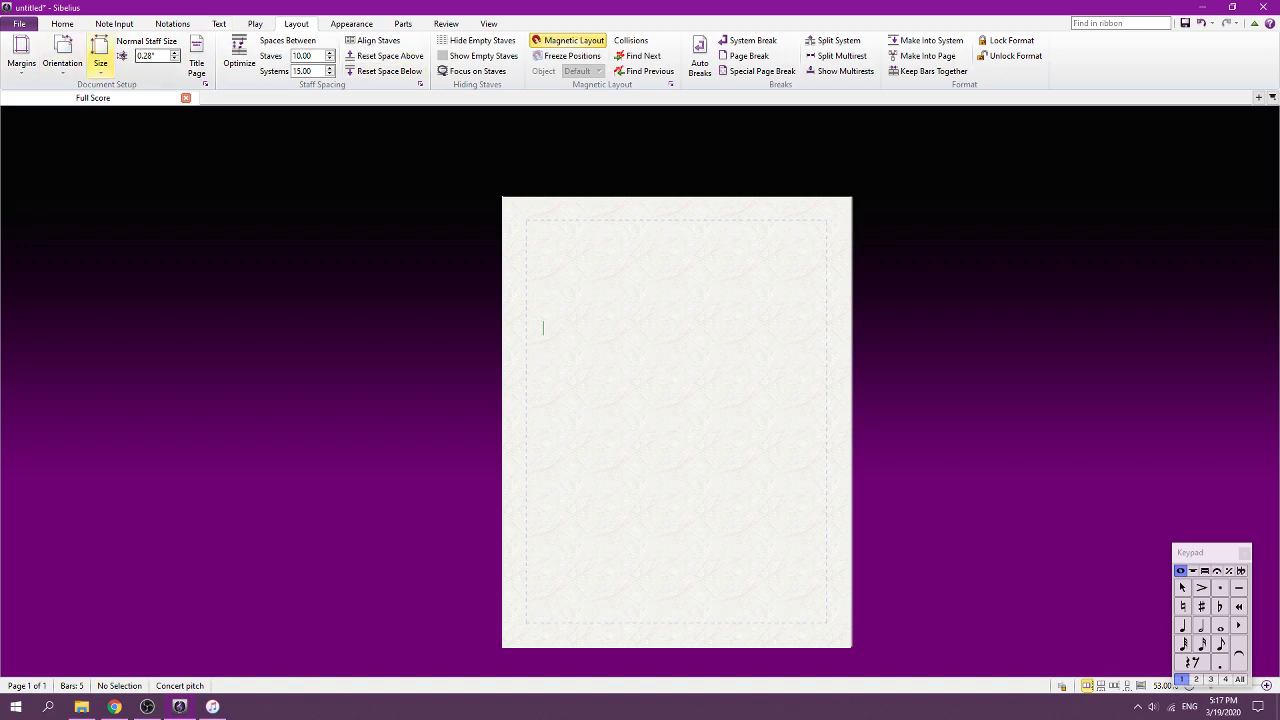
pyautogui.click(196, 58)
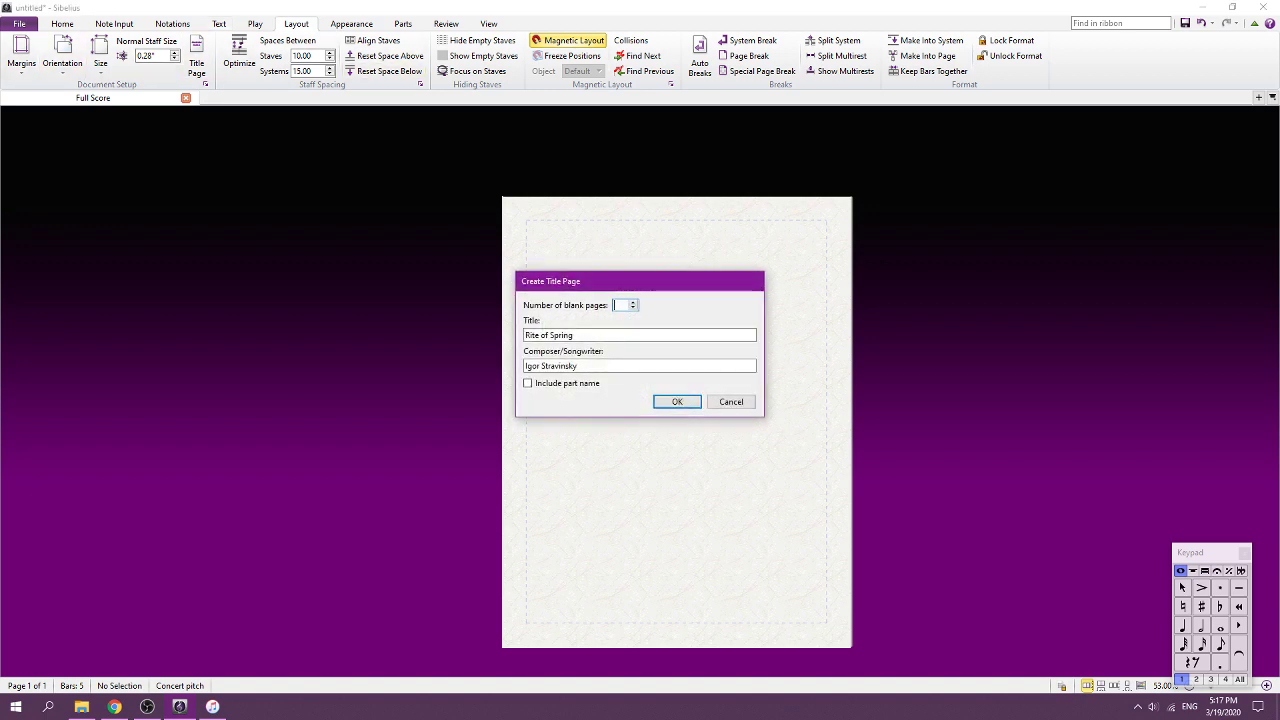
pyautogui.press('Return')
pyautogui.hotkey('ctrl', '=')
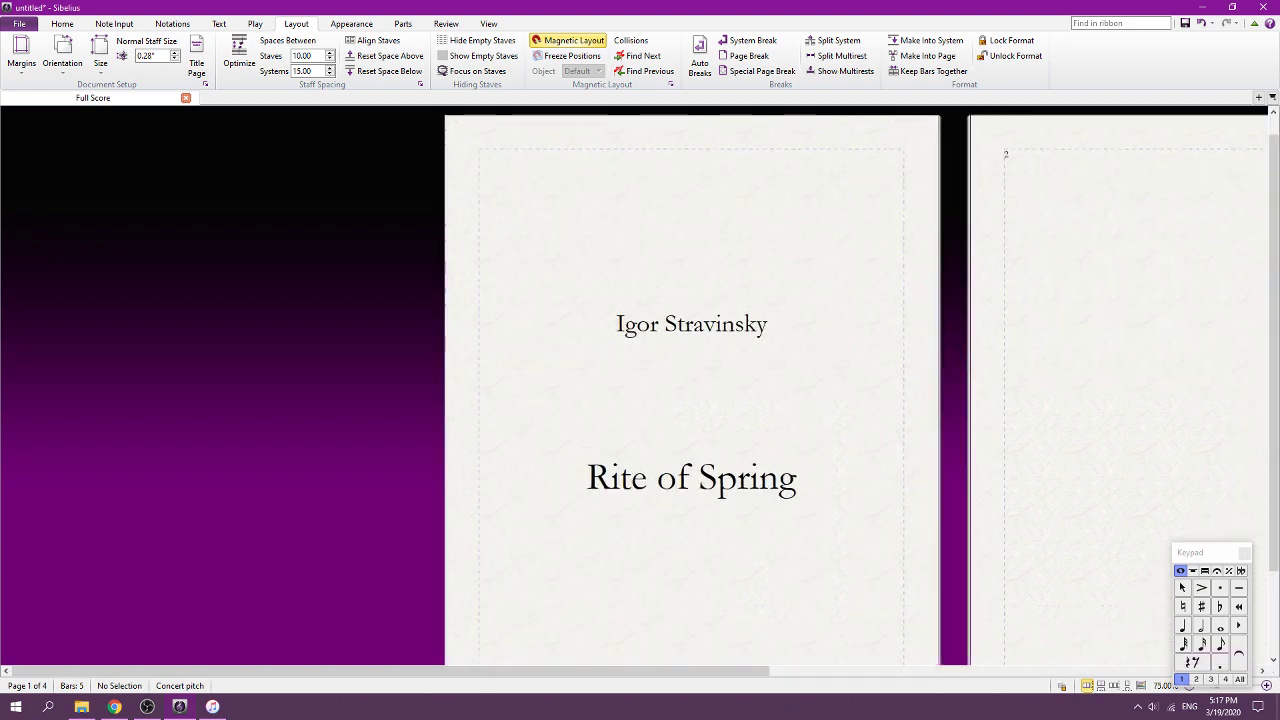
# Replace the upper Igor Stravinsky text on the title page with the \$title\ wildcard
pyautogui.hscroll(10, 640, 385)
pyautogui.hscroll(-1, 640, 385)
pyautogui.doubleClick(232, 323)
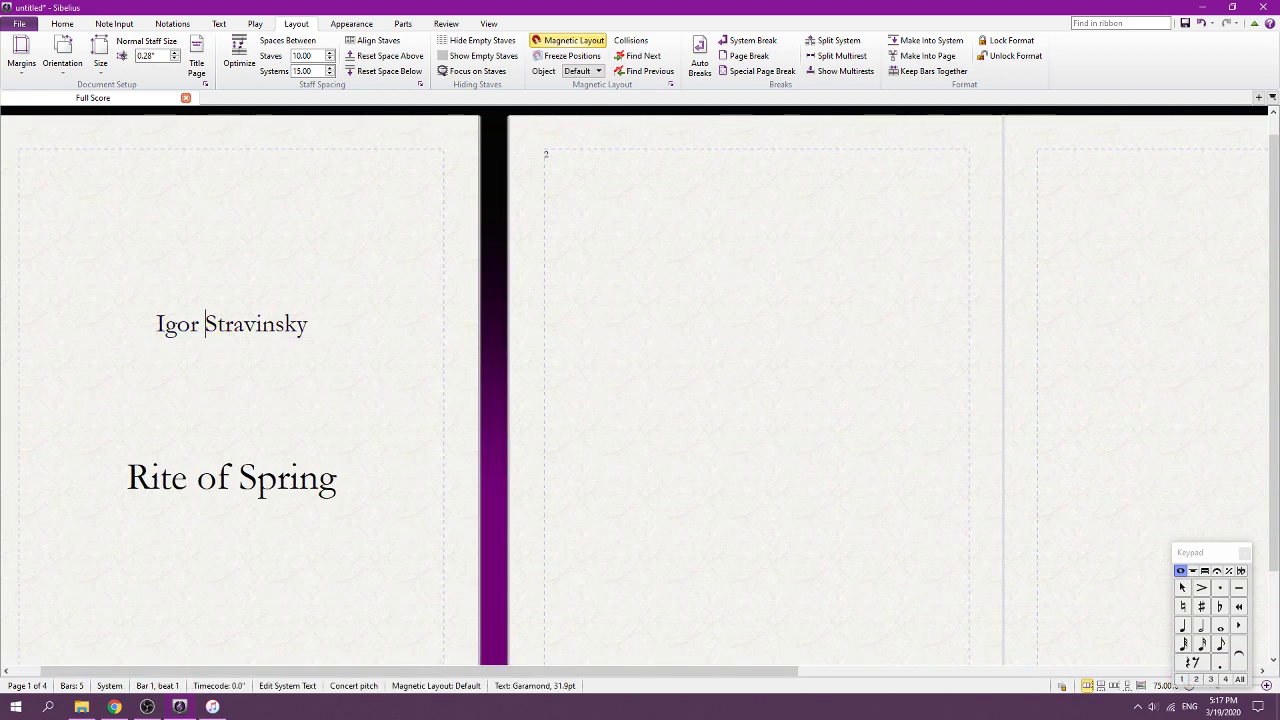
pyautogui.hotkey('ctrl', 'a')
pyautogui.press('BackSpace')
pyautogui.write('\\$title')
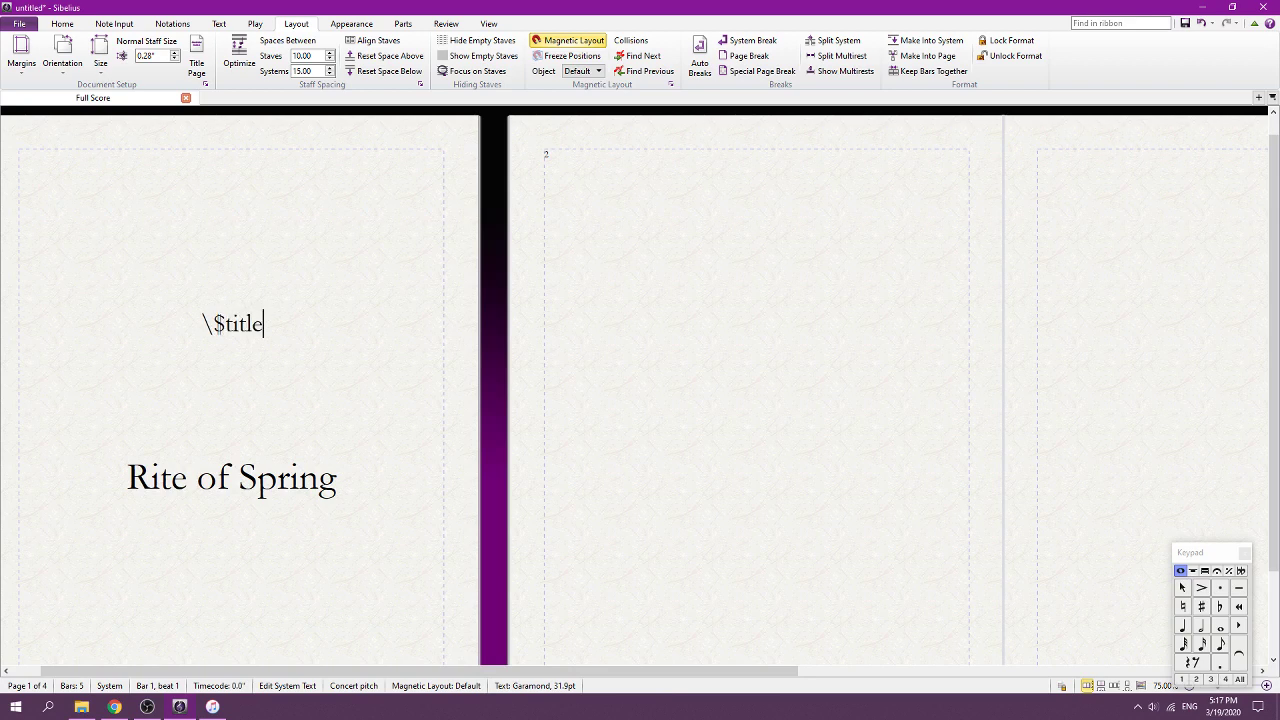
pyautogui.write('\\')
pyautogui.press('Escape')
# Change the upper title-page text to the \$composer\ wildcard instead
pyautogui.click(232, 478)
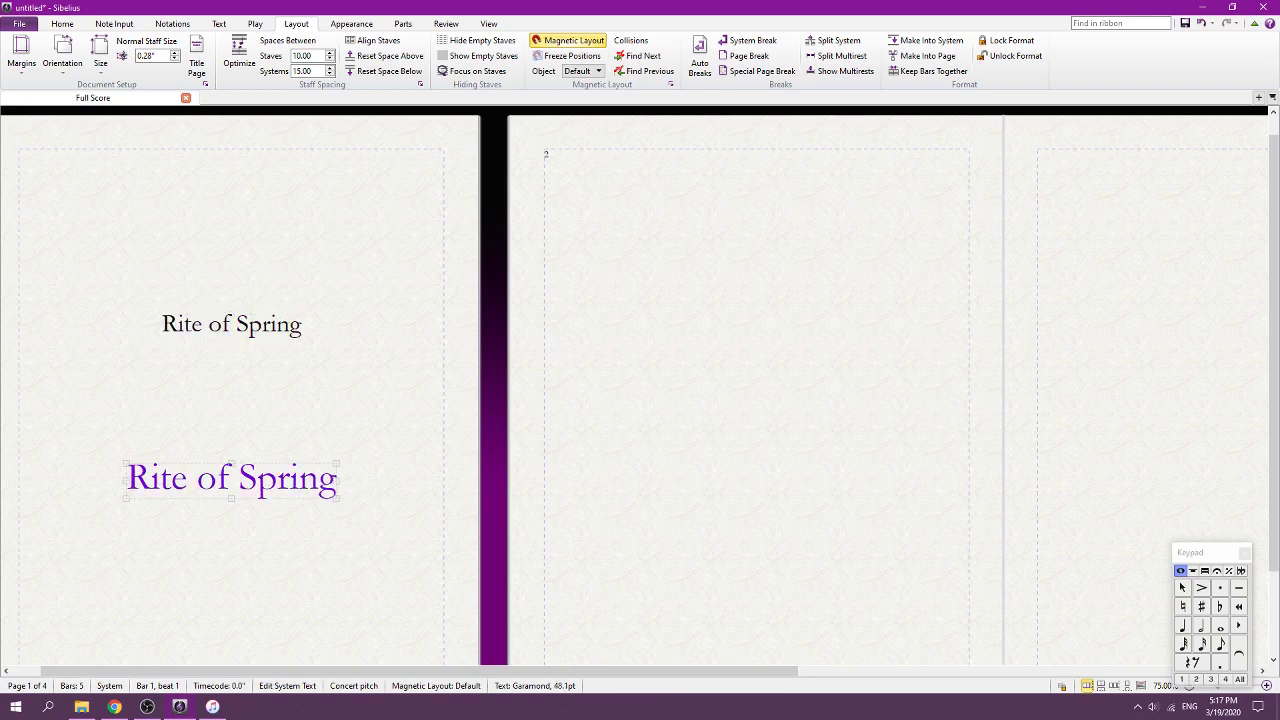
pyautogui.doubleClick(232, 324)
pyautogui.click(774, 377)
pyautogui.press('Return')
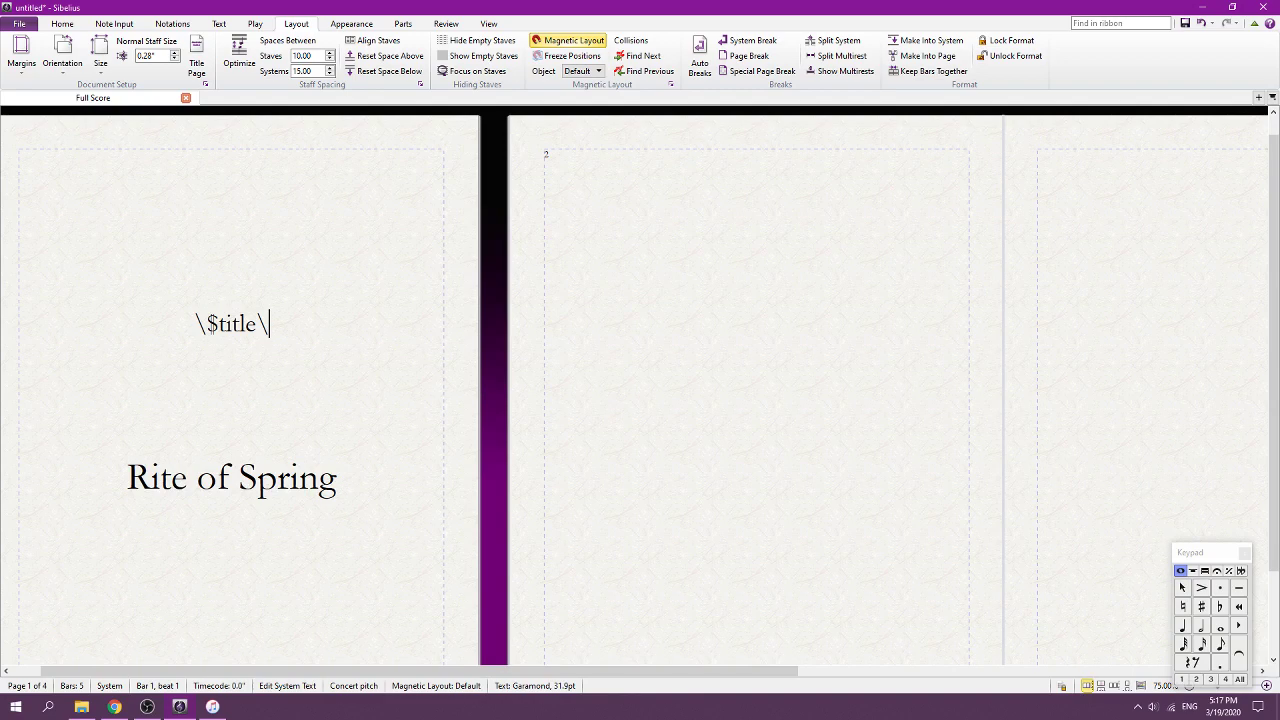
pyautogui.hotkey('ctrl', 'a')
pyautogui.write('\\$composer\\')
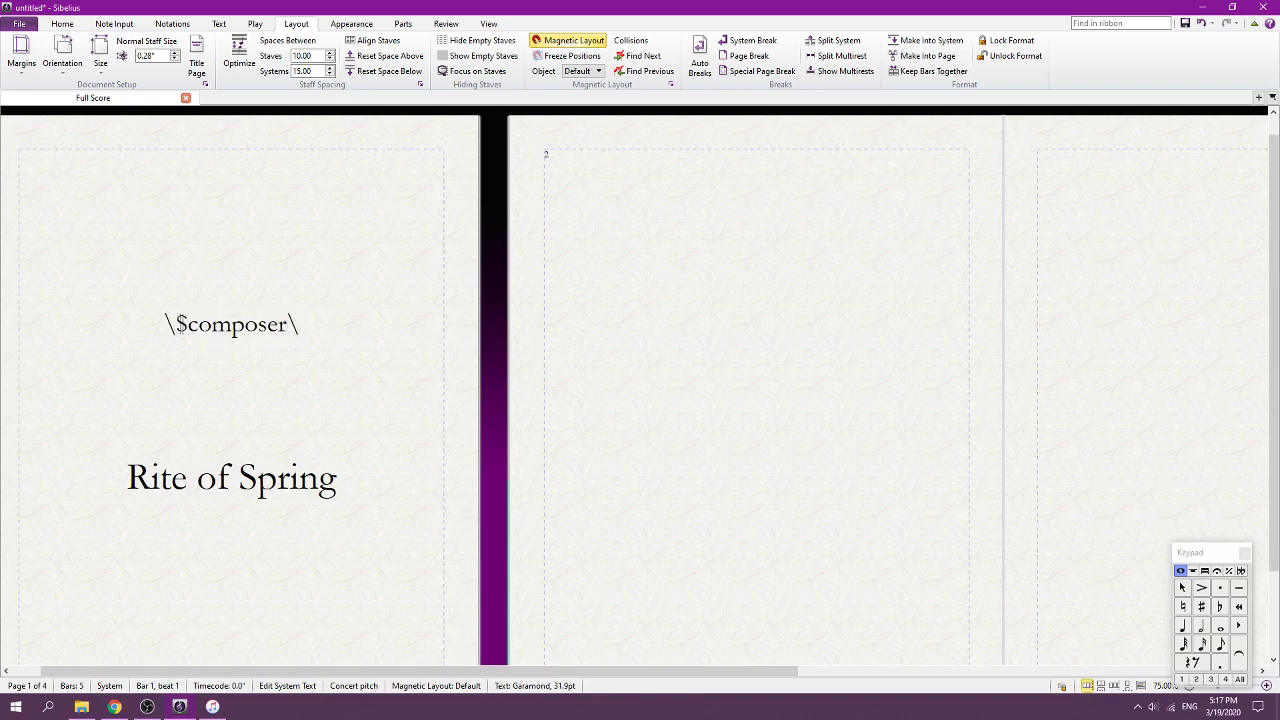
pyautogui.press('Escape')
# Replace the lower Rite of Spring title with the \$title\ wildcard, then open File > Info
pyautogui.doubleClick(232, 478)
pyautogui.hotkey('ctrl', 'a')
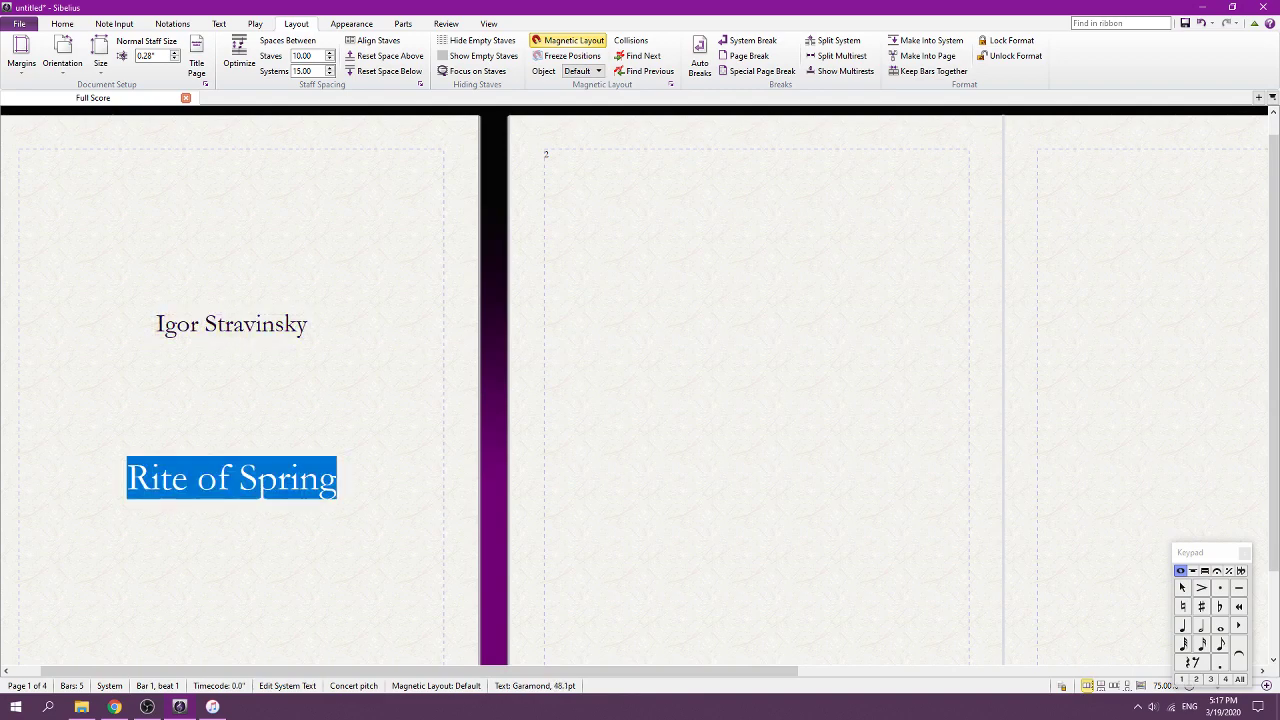
pyautogui.write('\\$title\\')
pyautogui.press('Escape')
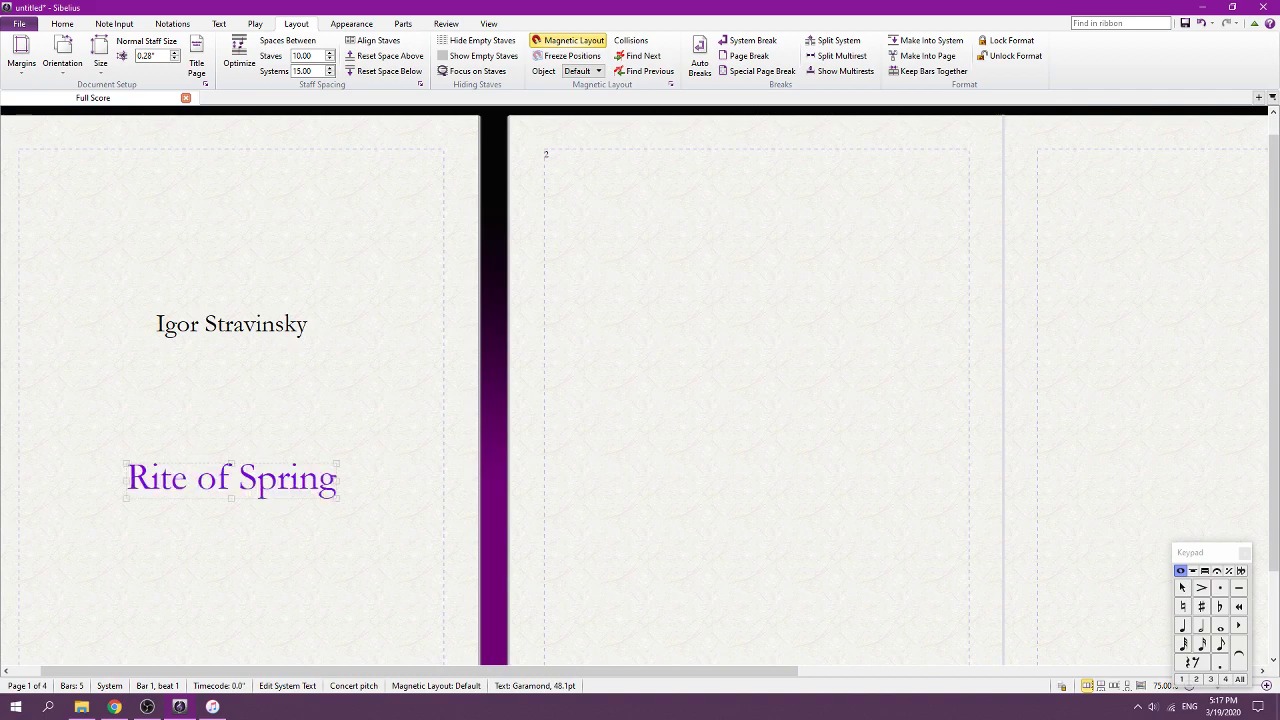
pyautogui.press('Escape')
pyautogui.hotkey('ctrl', '-')
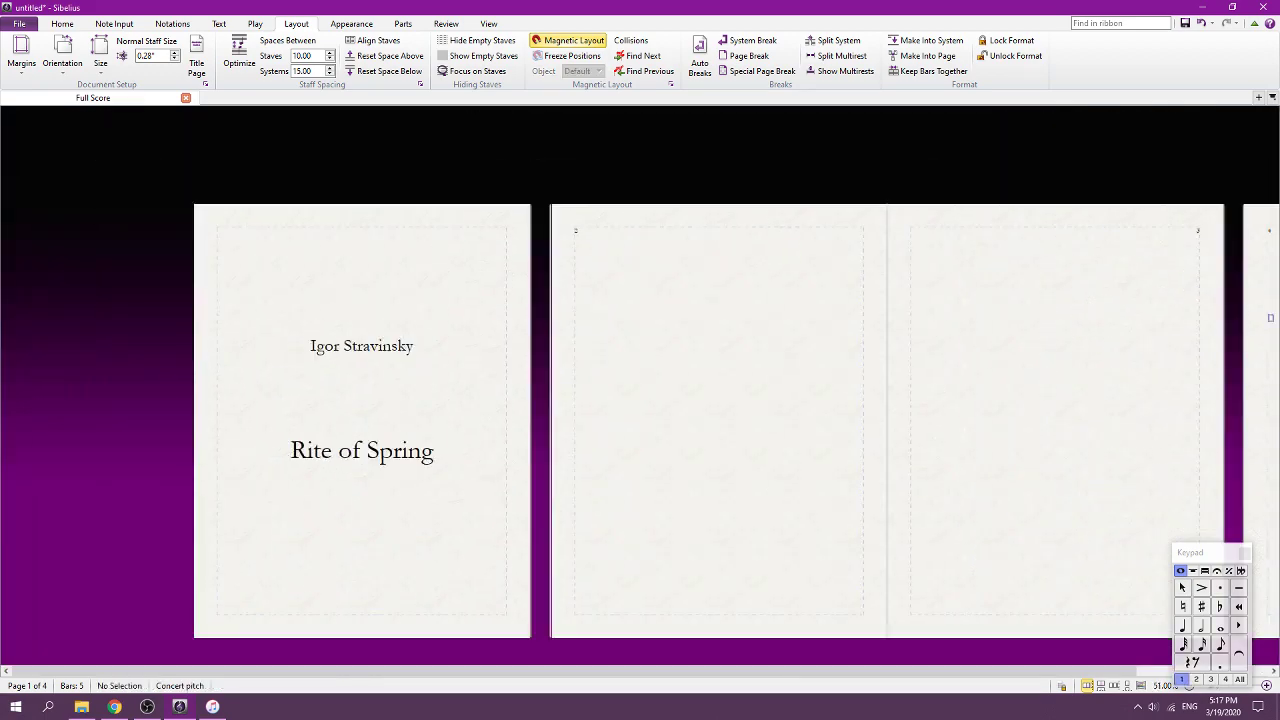
pyautogui.click(362, 346)
pyautogui.click(19, 23)
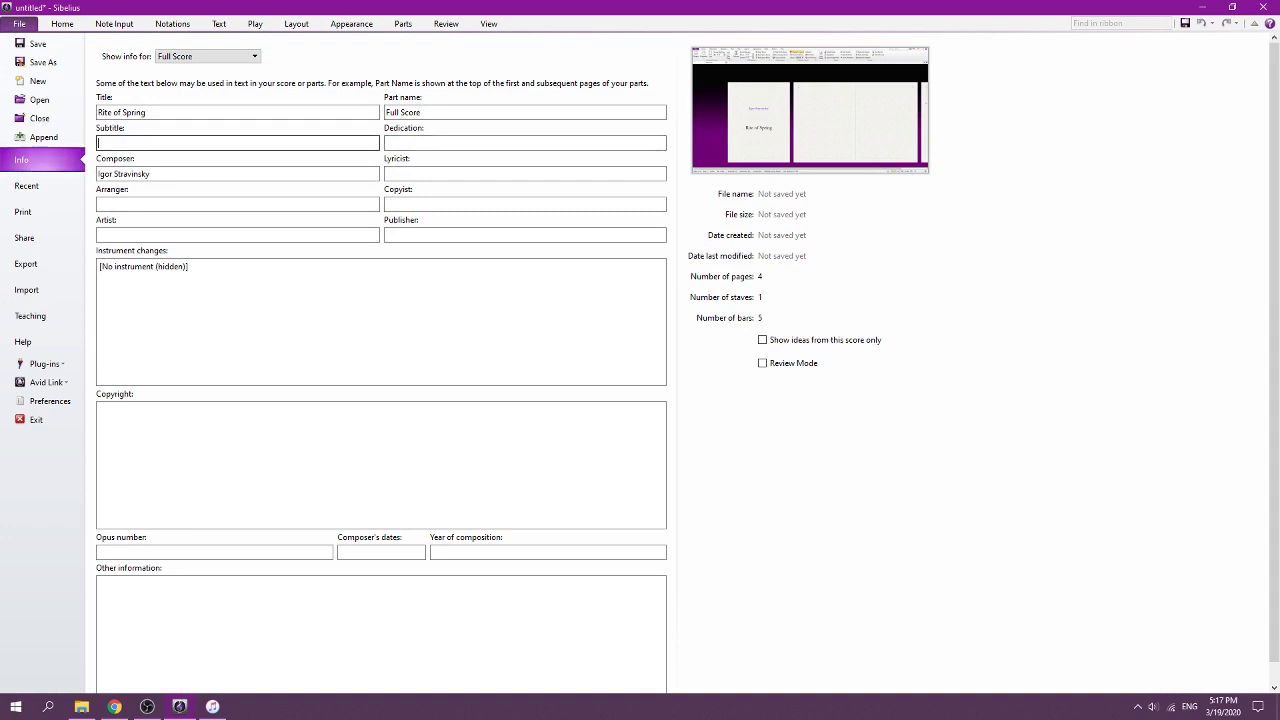
# Enter the arranger's and copyist's names in the score info
pyautogui.press('Tab')
pyautogui.press('Tab')
pyautogui.press('Tab')
pyautogui.press('Tab')
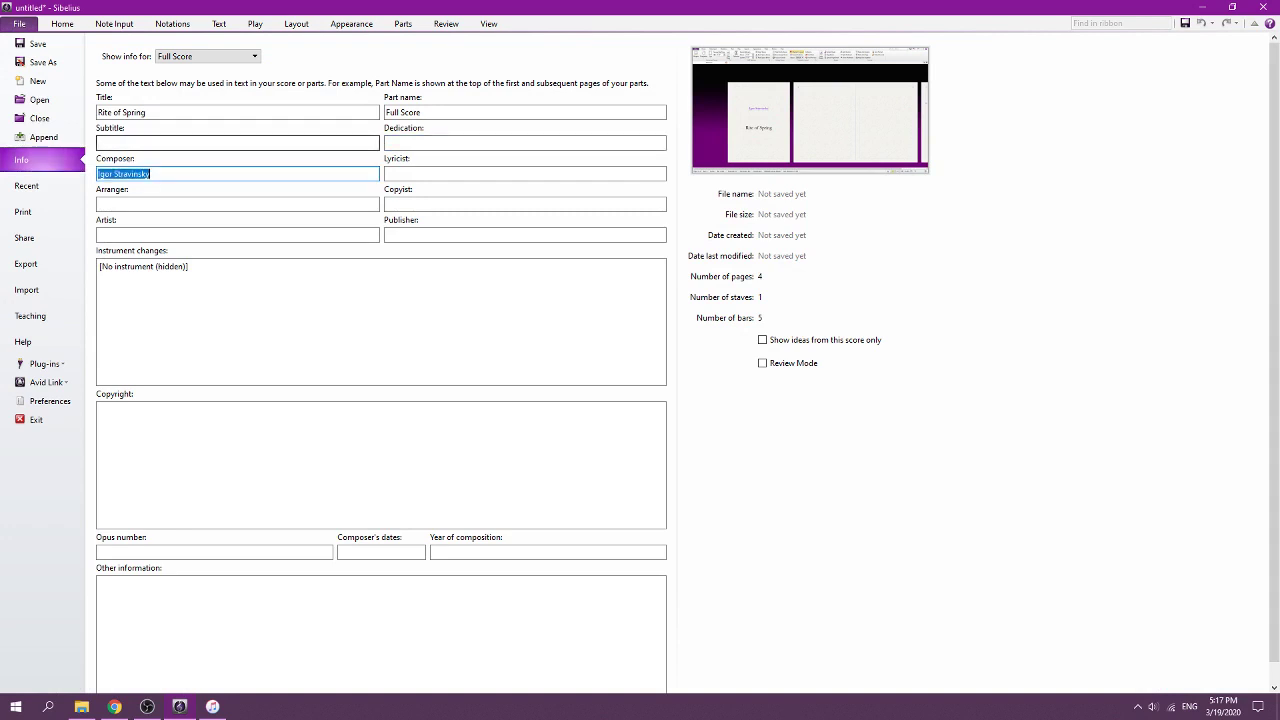
pyautogui.write('Reaben ')
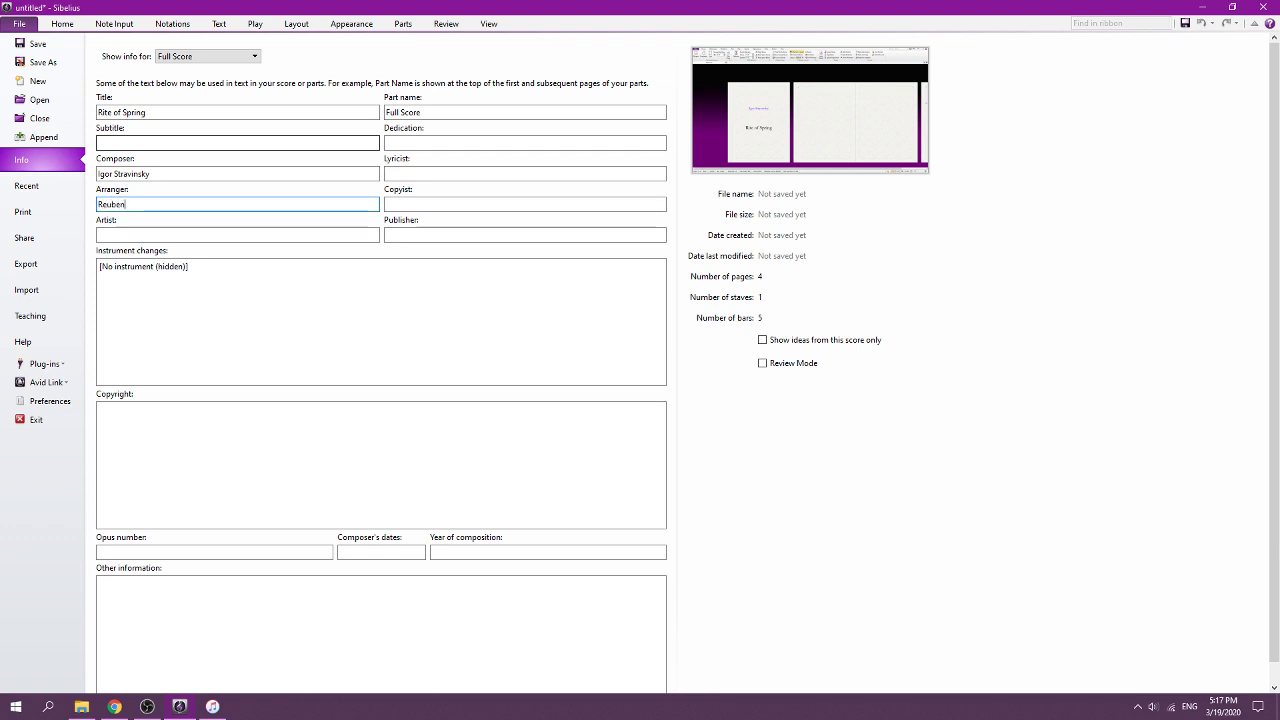
pyautogui.write('Allred')
pyautogui.press('Tab')
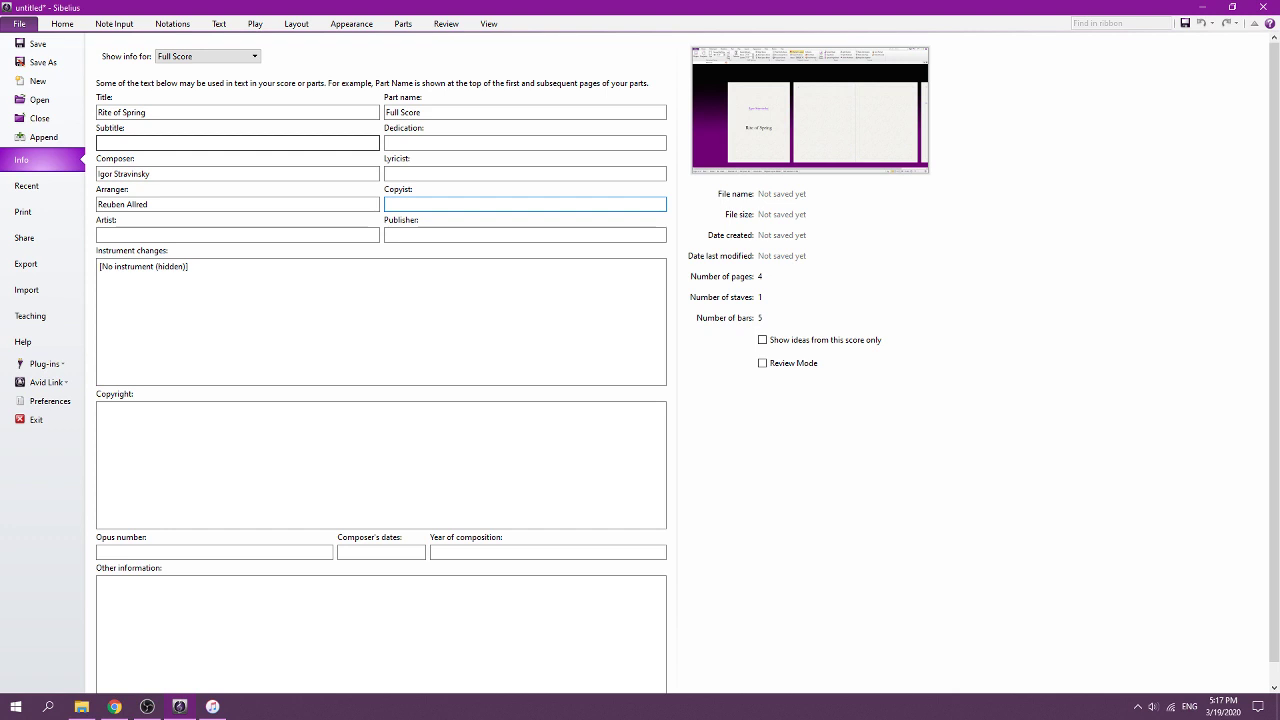
pyautogui.hotkey('alt', 'Tab')
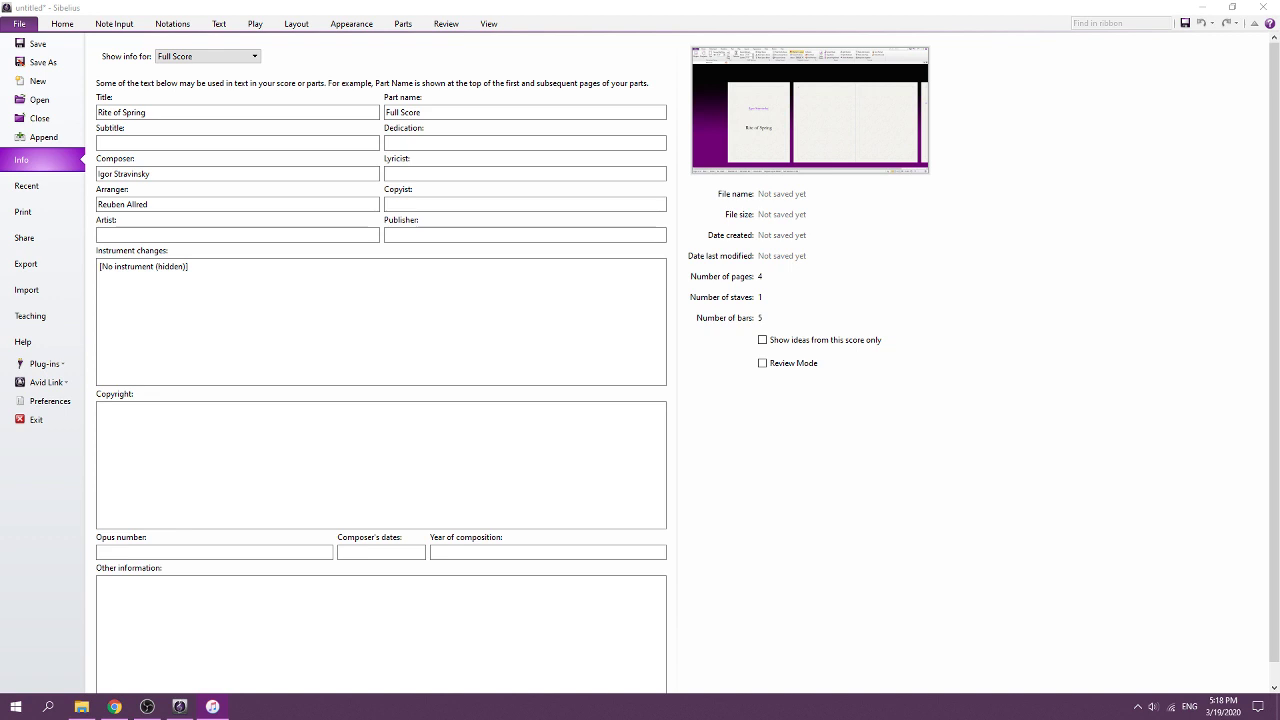
pyautogui.click(525, 204)
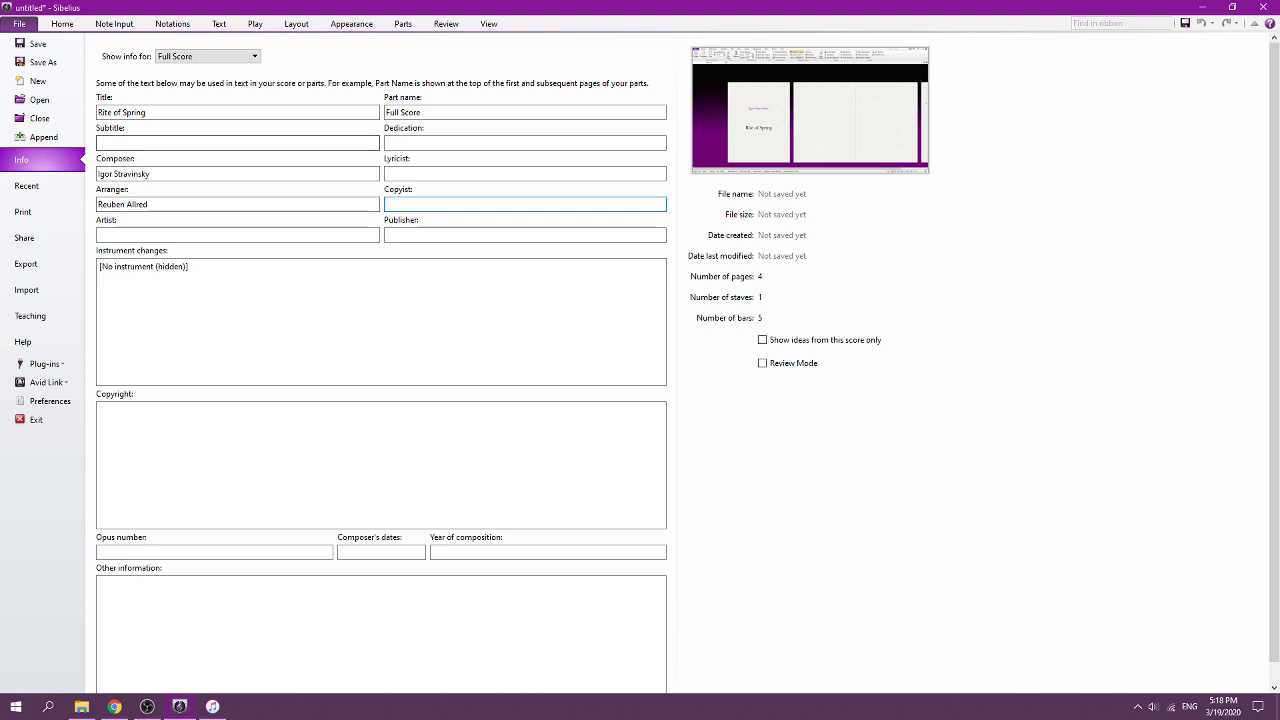
pyautogui.write('Ryan Ayres')
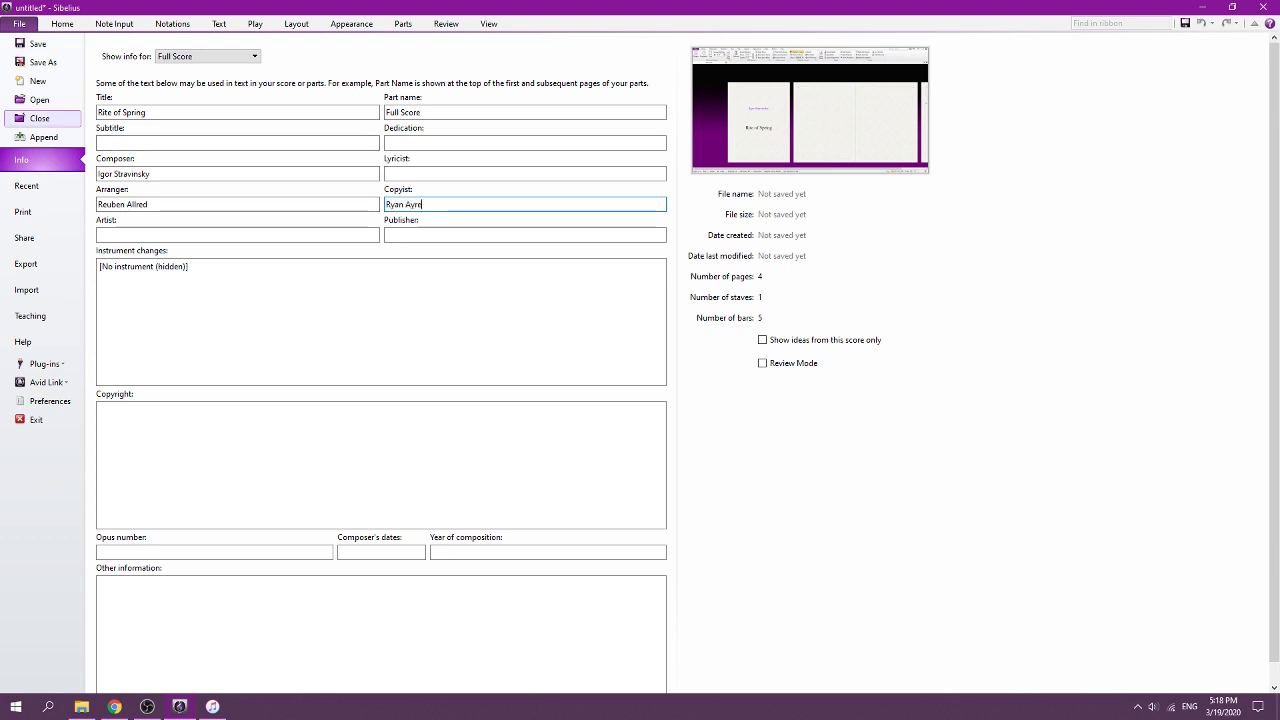
pyautogui.press('Tab')
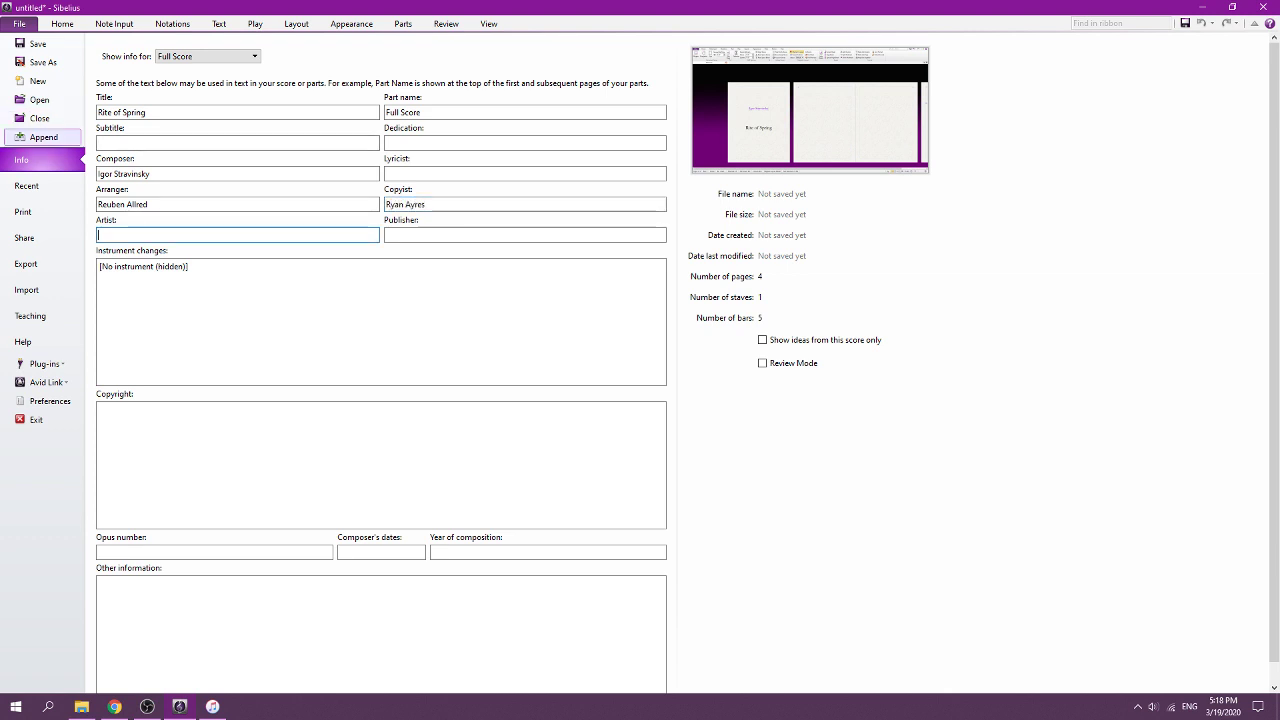
pyautogui.press('Tab')
# Set the Year of composition to 1913/2009 and return to the score
pyautogui.click(170, 143)
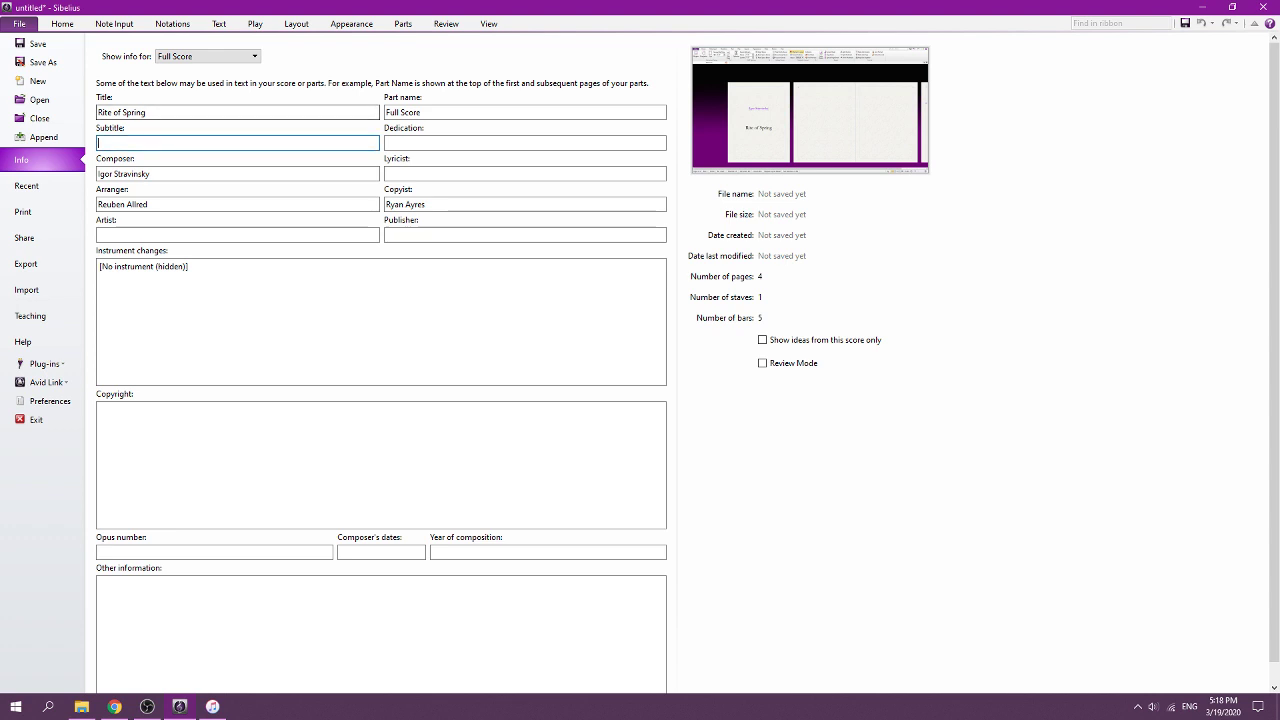
pyautogui.click(220, 436)
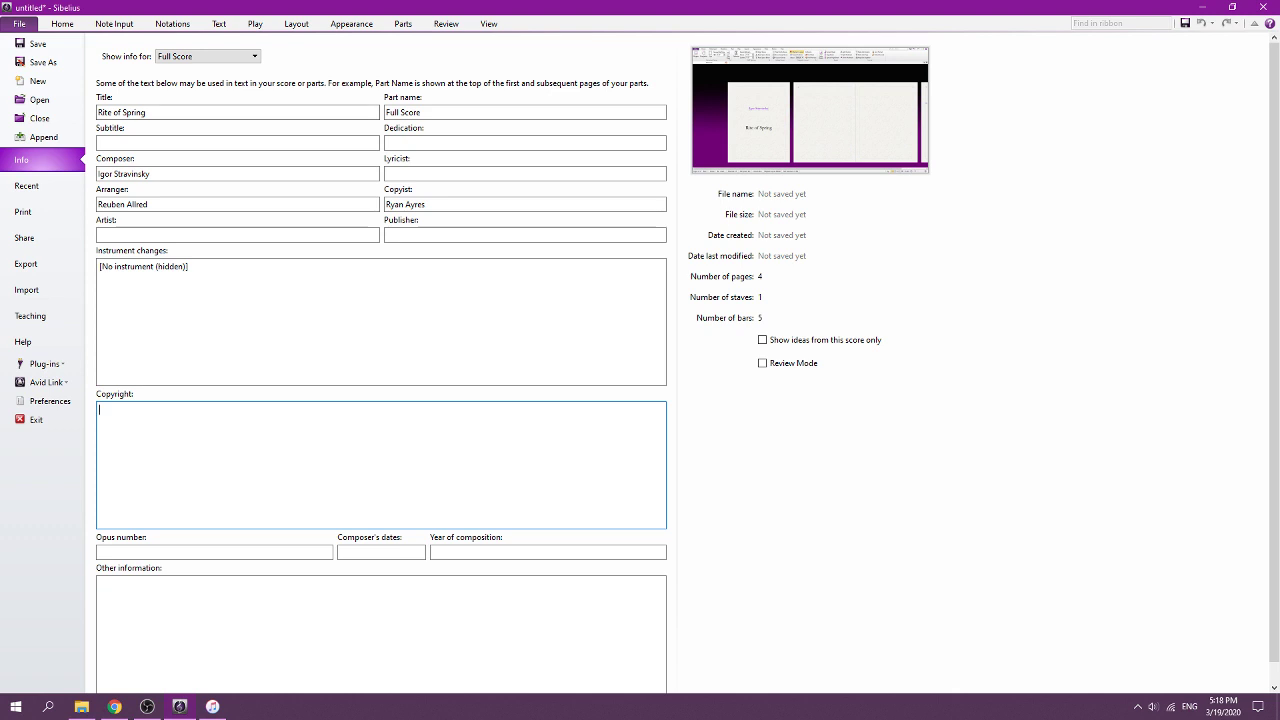
pyautogui.click(381, 552)
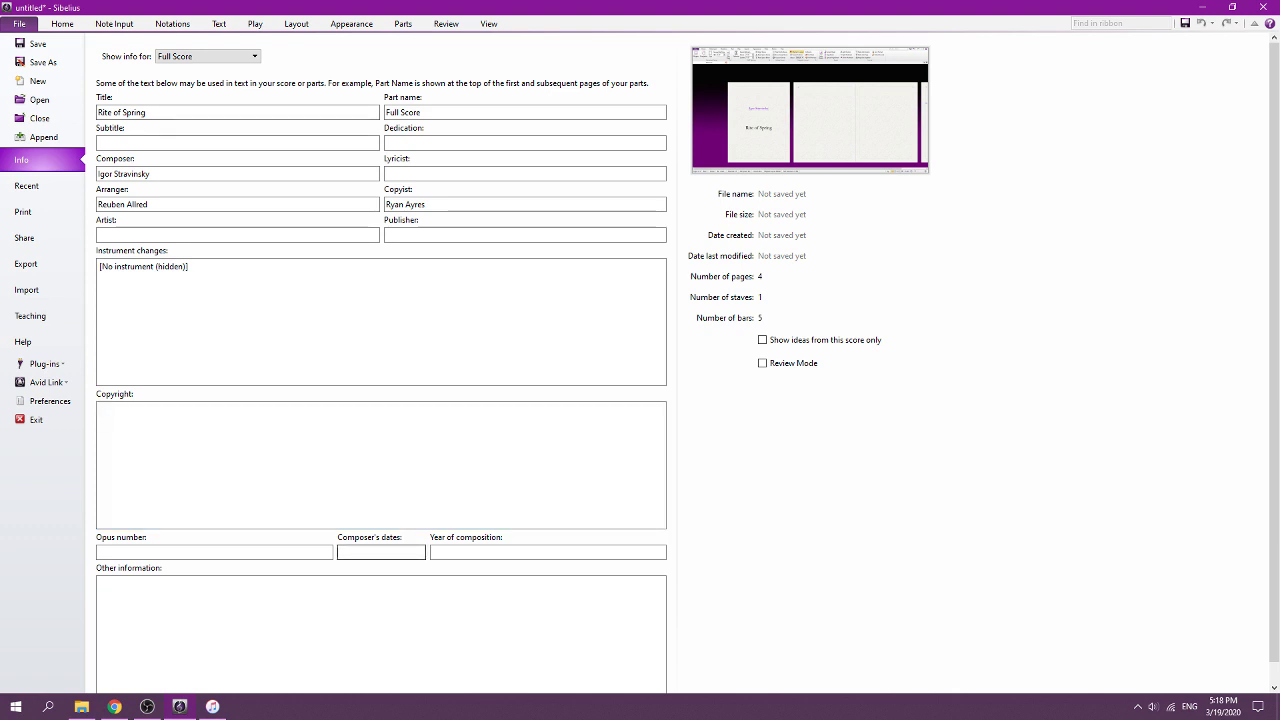
pyautogui.click(520, 552)
pyautogui.write('1913/2009')
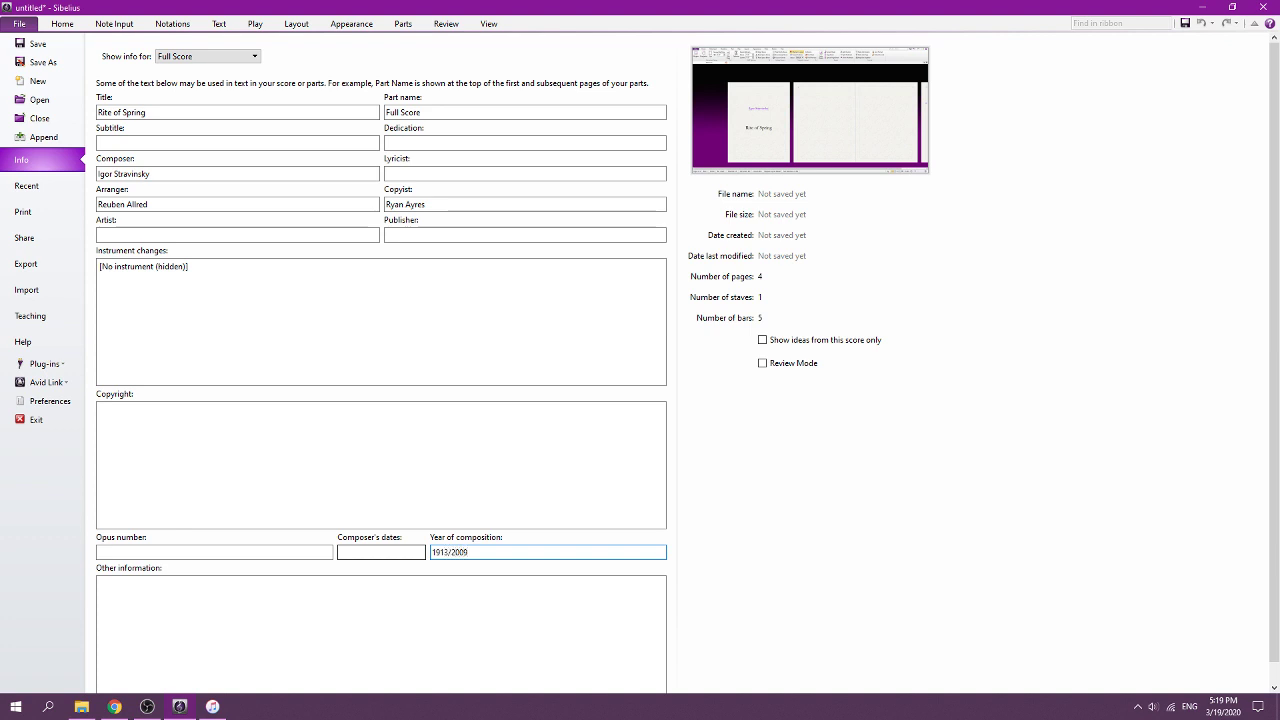
pyautogui.click(381, 552)
pyautogui.click(214, 552)
pyautogui.press('Escape')
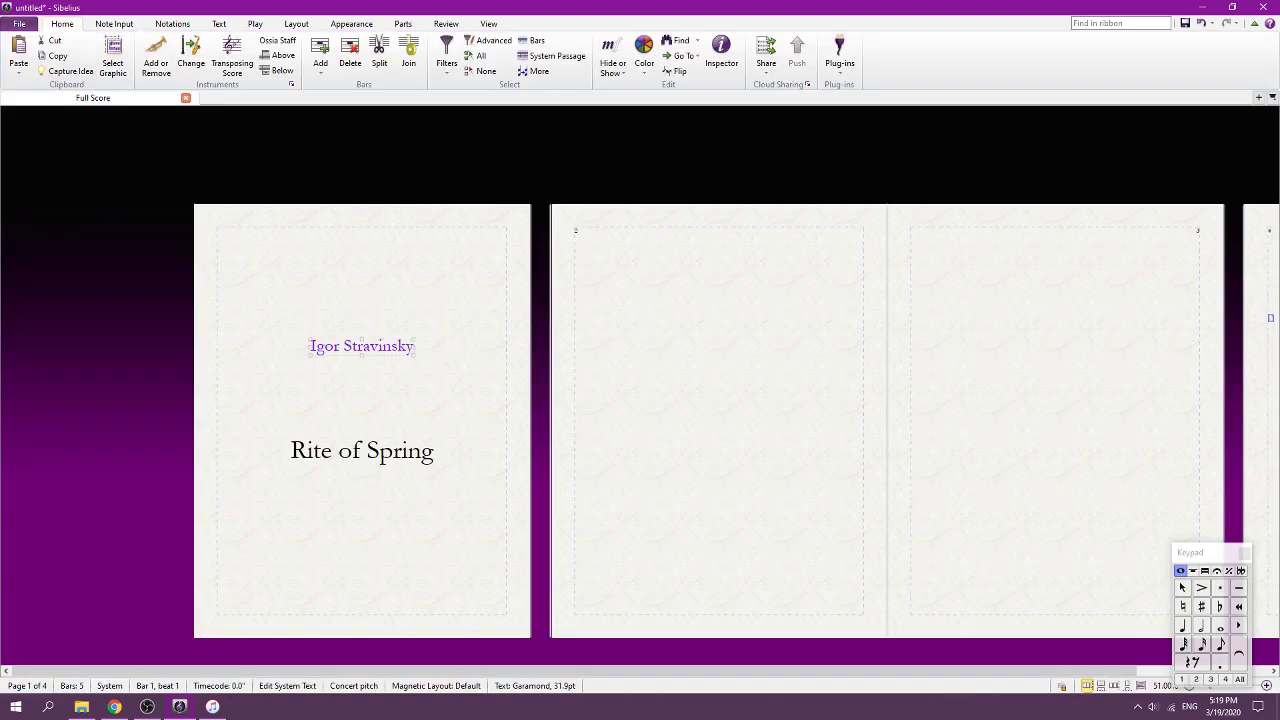
pyautogui.press('Escape')
pyautogui.click(19, 23)
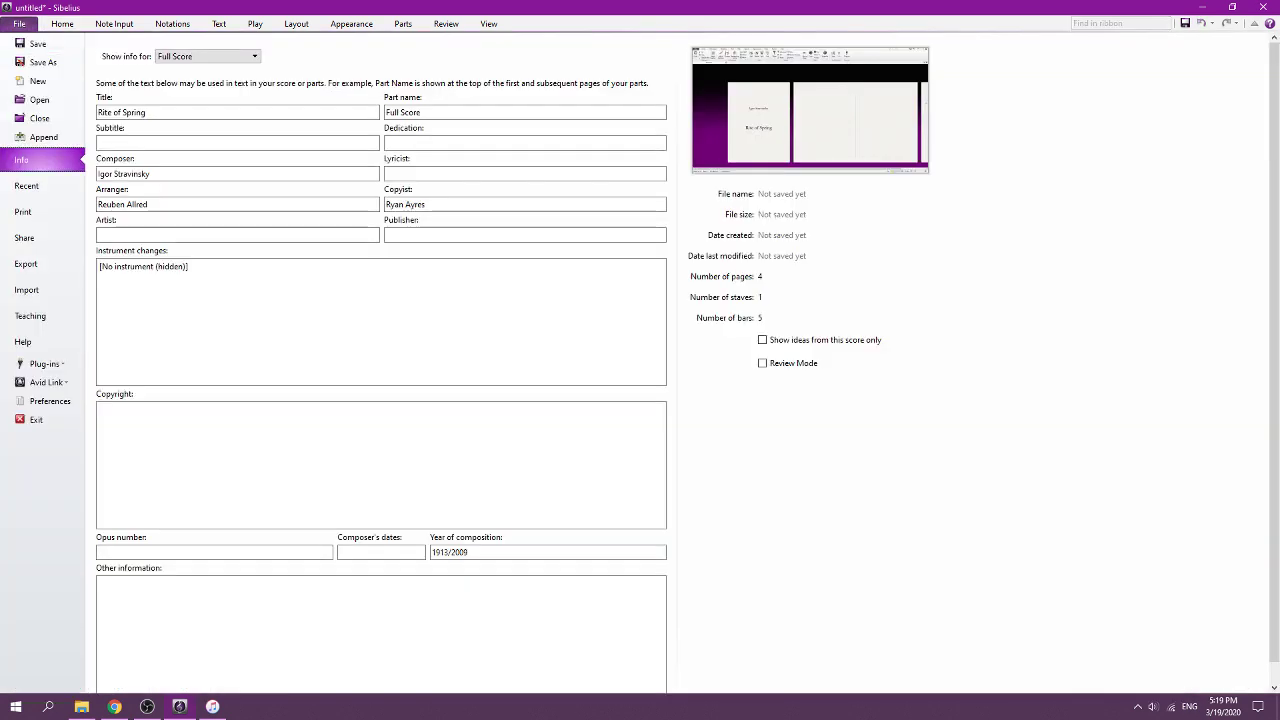
pyautogui.click(525, 235)
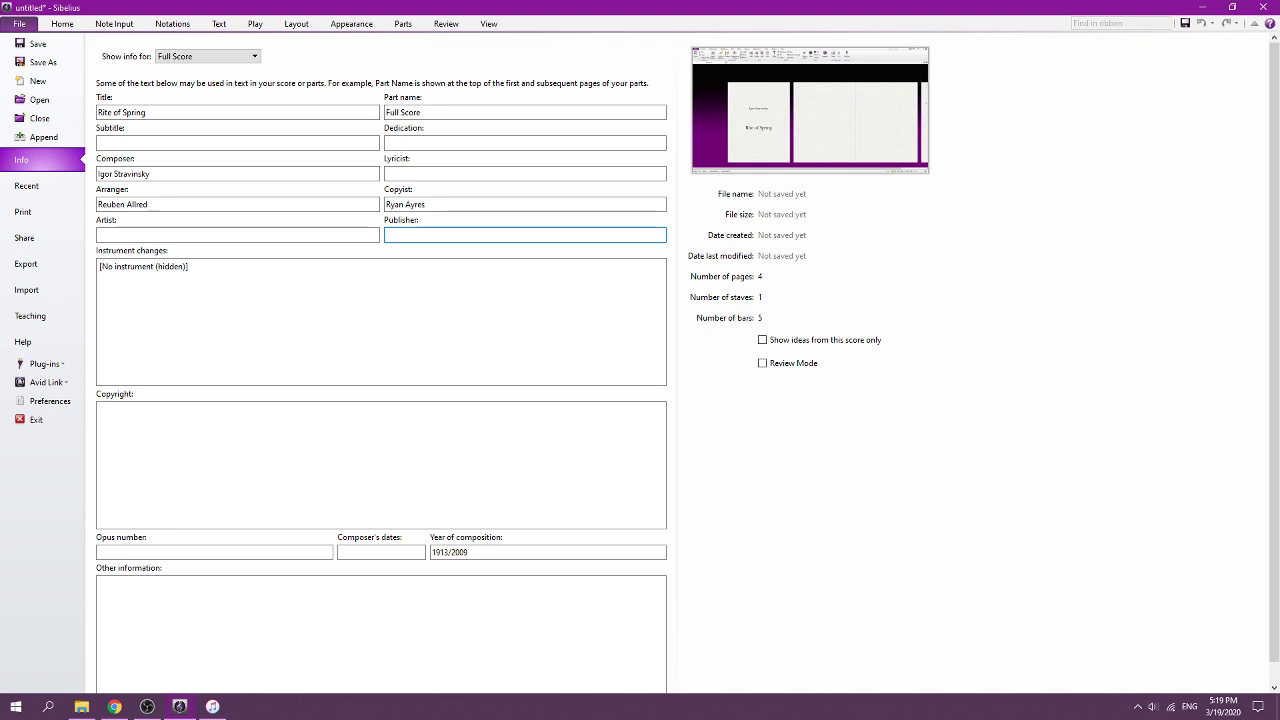
pyautogui.hotkey('alt', 'Tab')
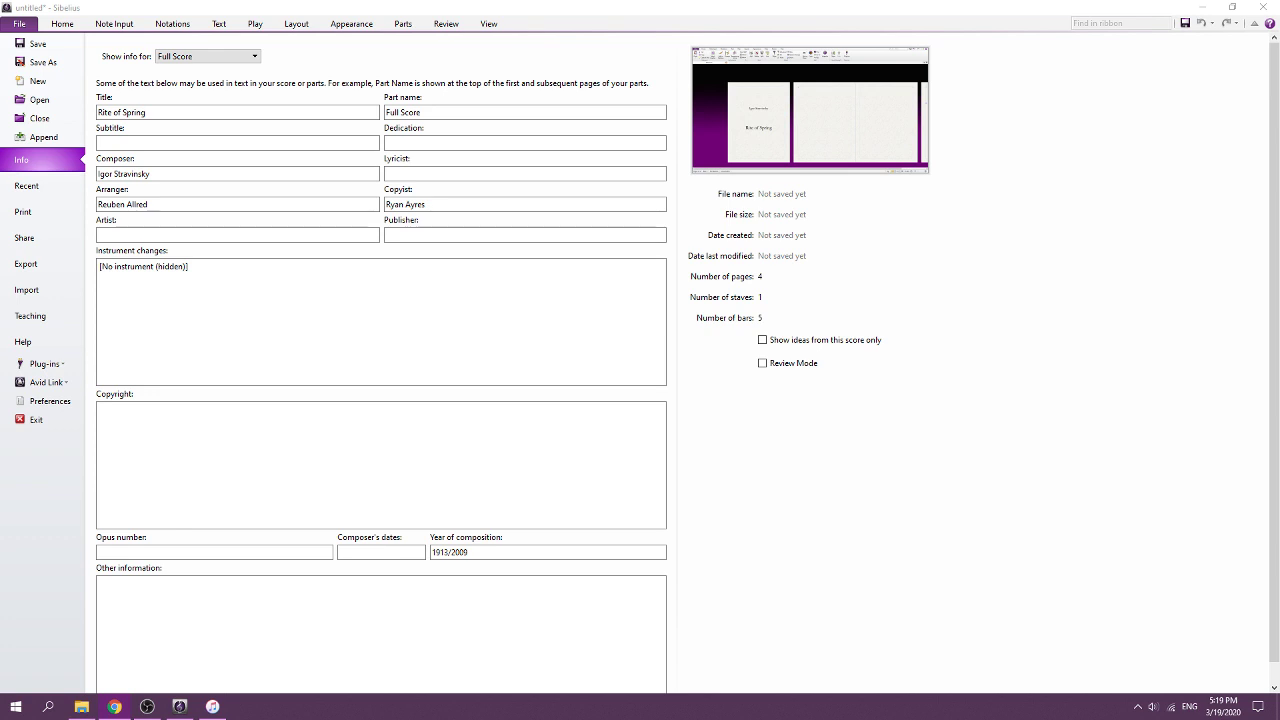
pyautogui.hotkey('alt', 'Tab')
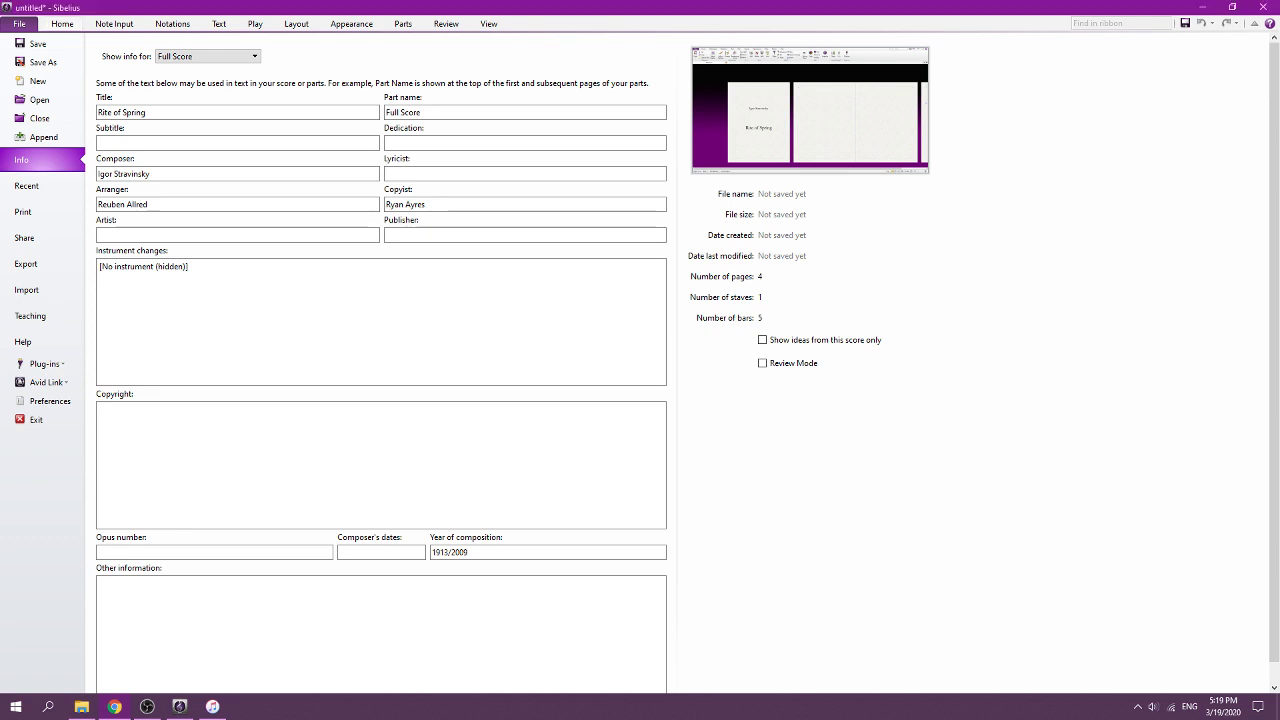
pyautogui.press('Escape')
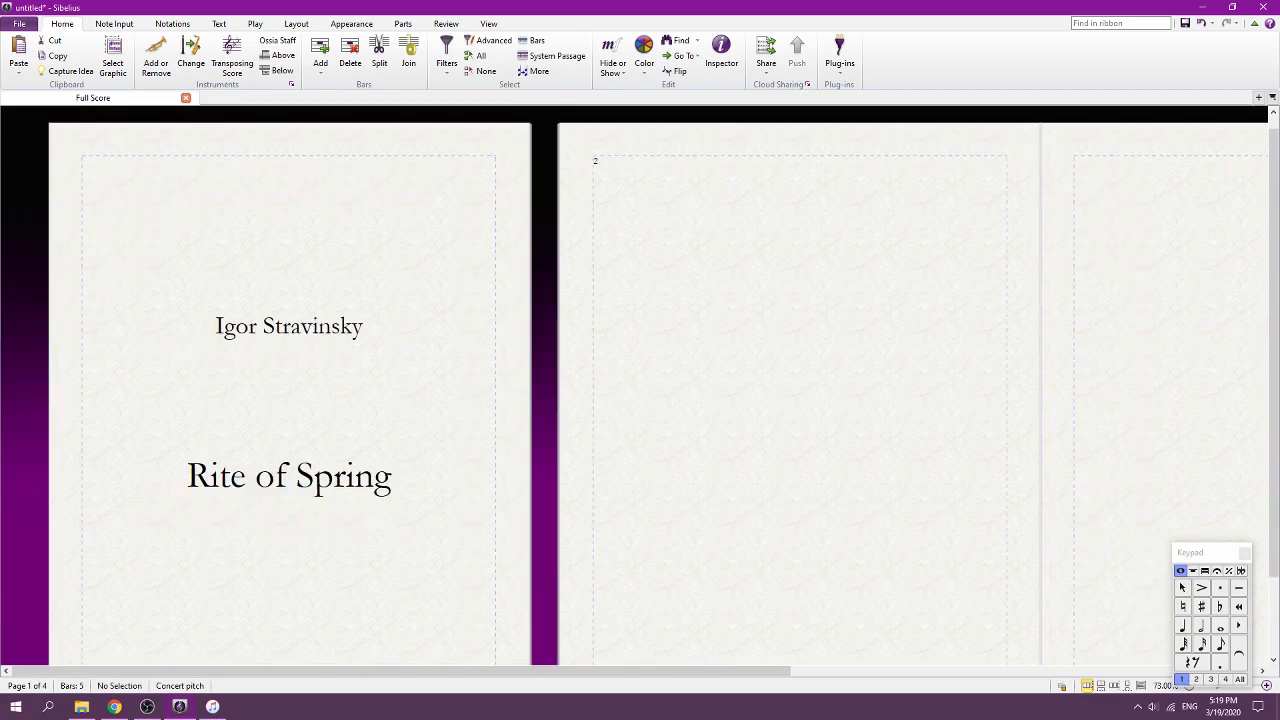
pyautogui.click(289, 327)
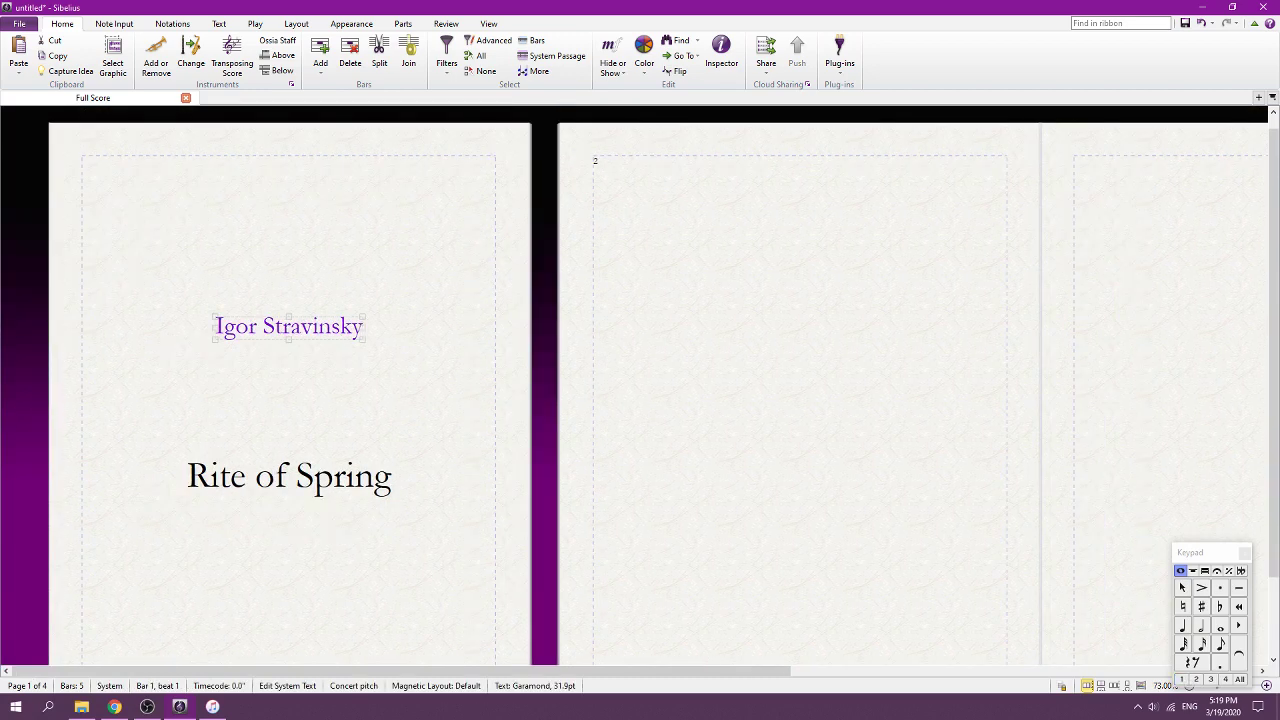
pyautogui.moveTo(700, 400); pyautogui.dragTo(467, 400)
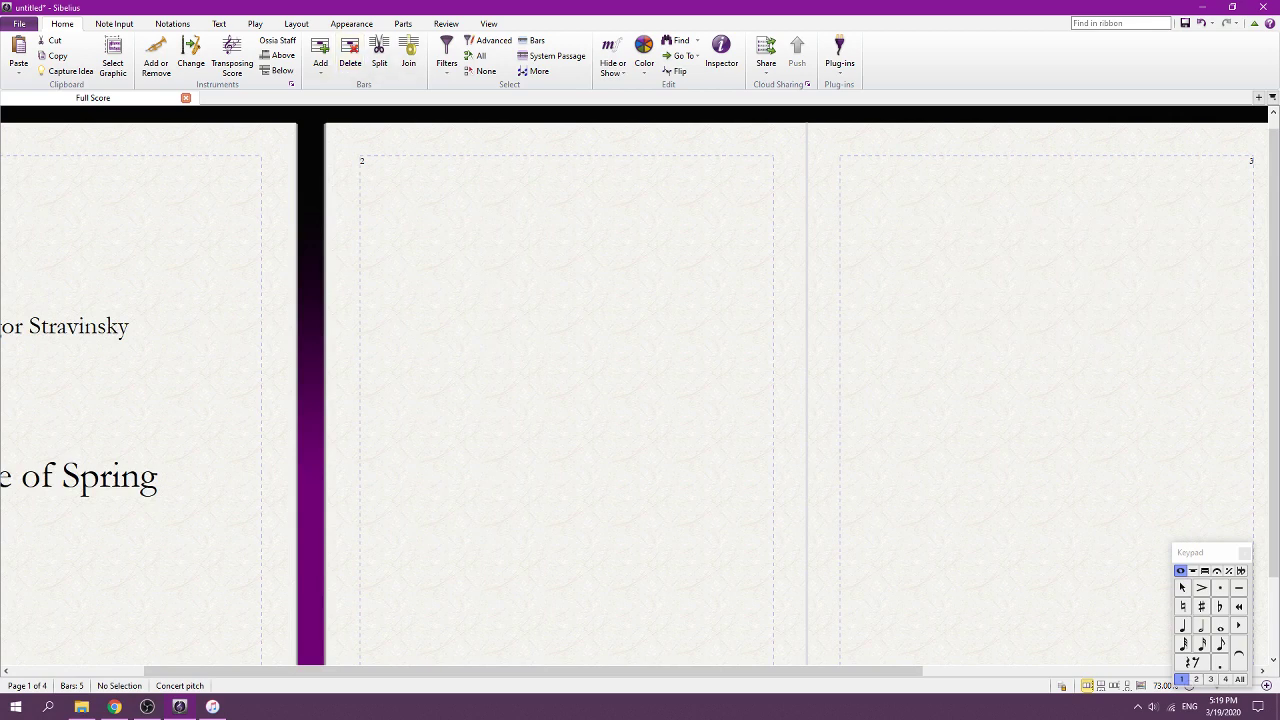
pyautogui.click(296, 24)
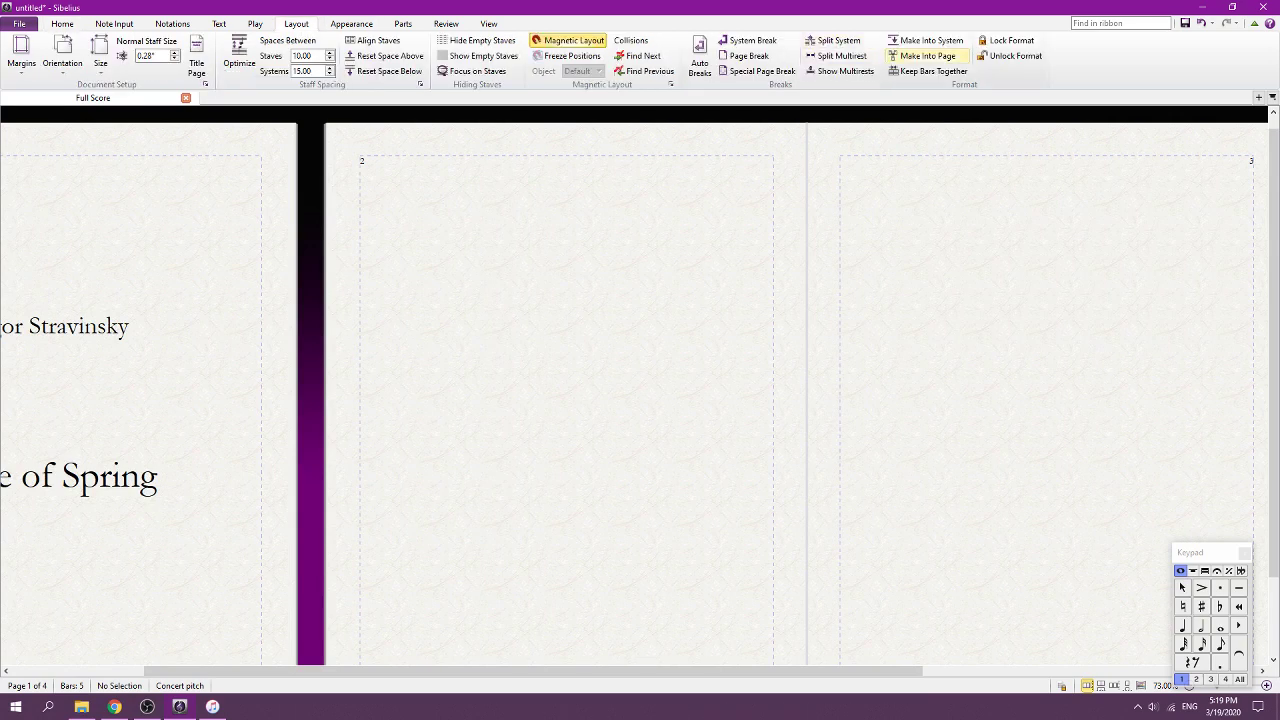
# Use Text > Page Number Change to hide all page numbers
pyautogui.click(403, 24)
pyautogui.click(351, 24)
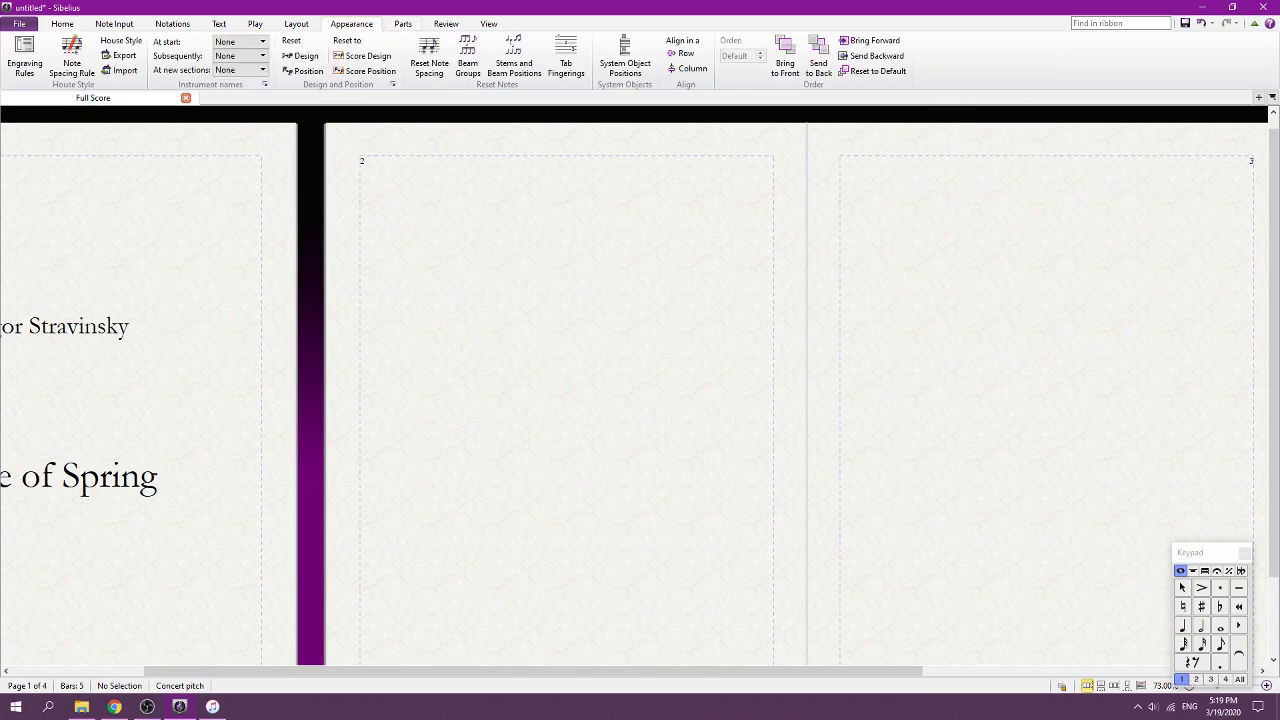
pyautogui.click(446, 24)
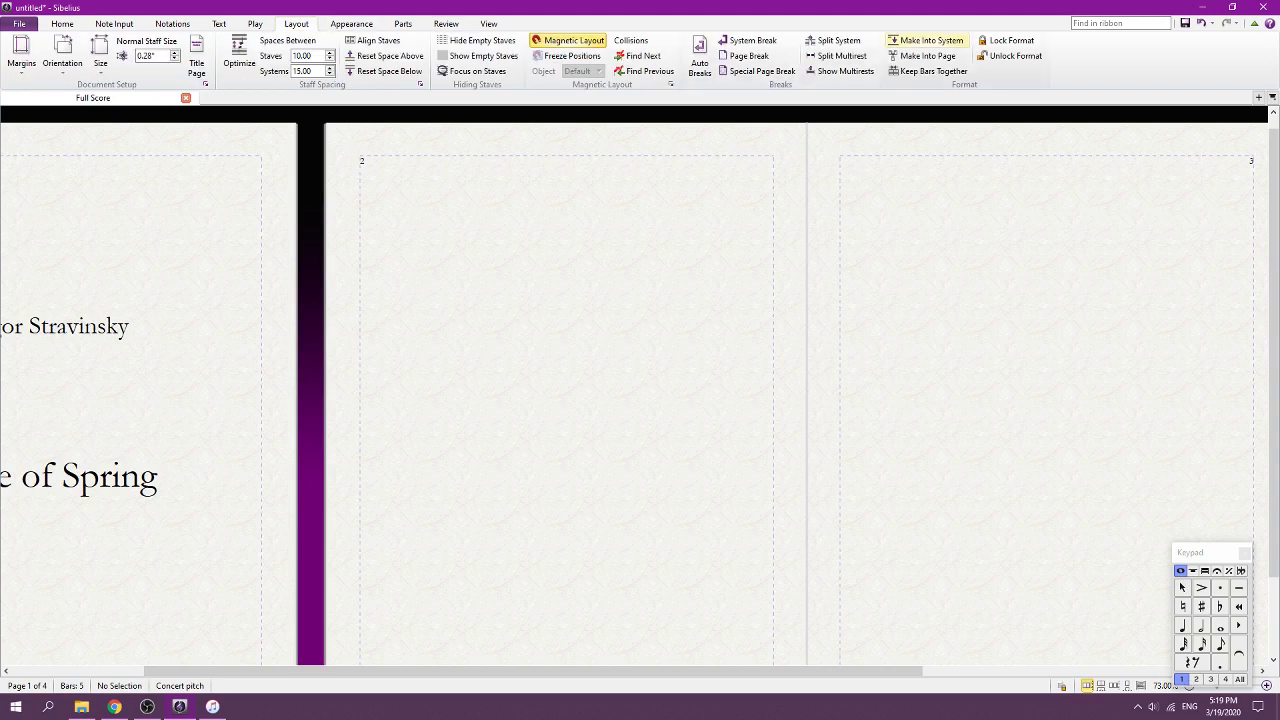
pyautogui.click(218, 23)
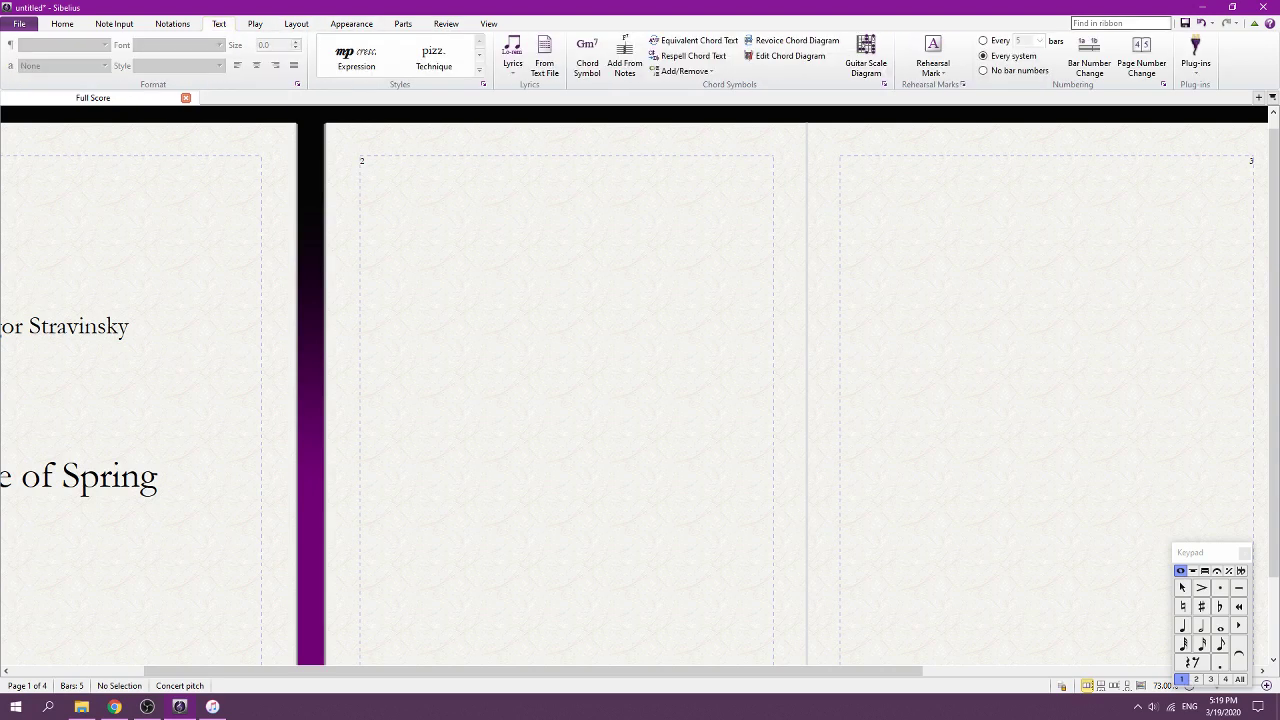
pyautogui.click(1141, 63)
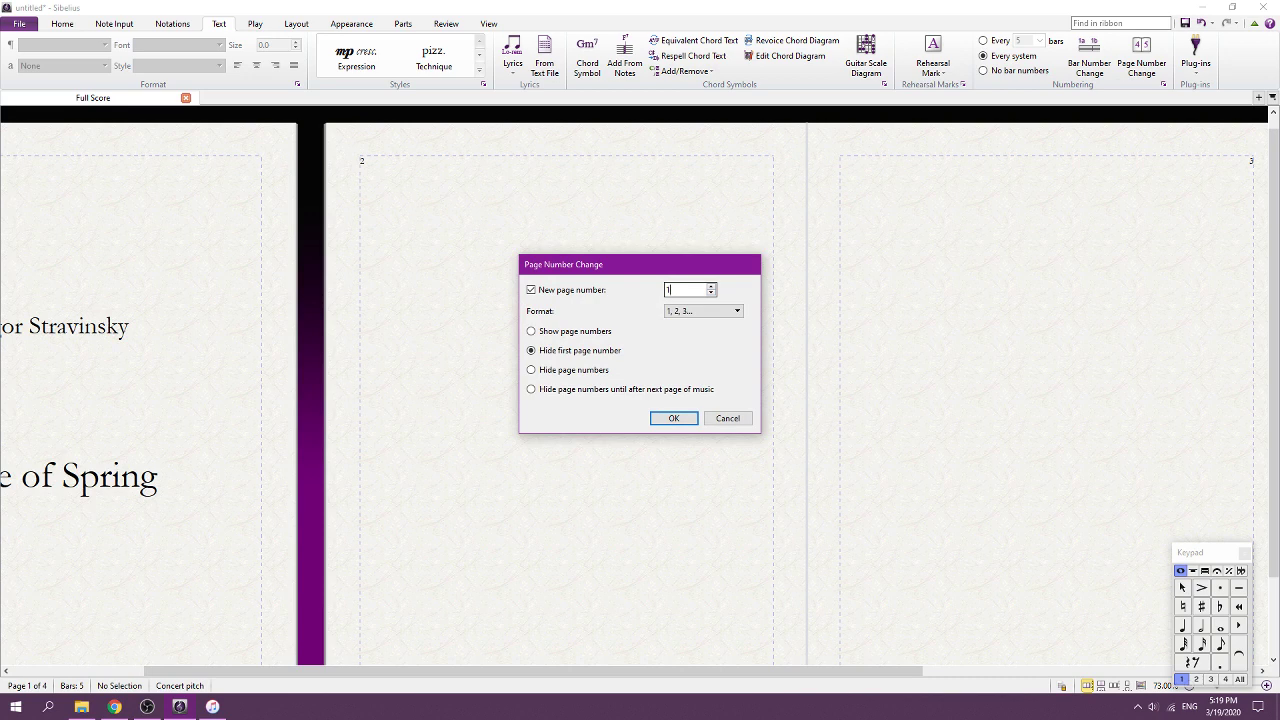
pyautogui.doubleClick(676, 290)
pyautogui.click(573, 370)
pyautogui.click(674, 418)
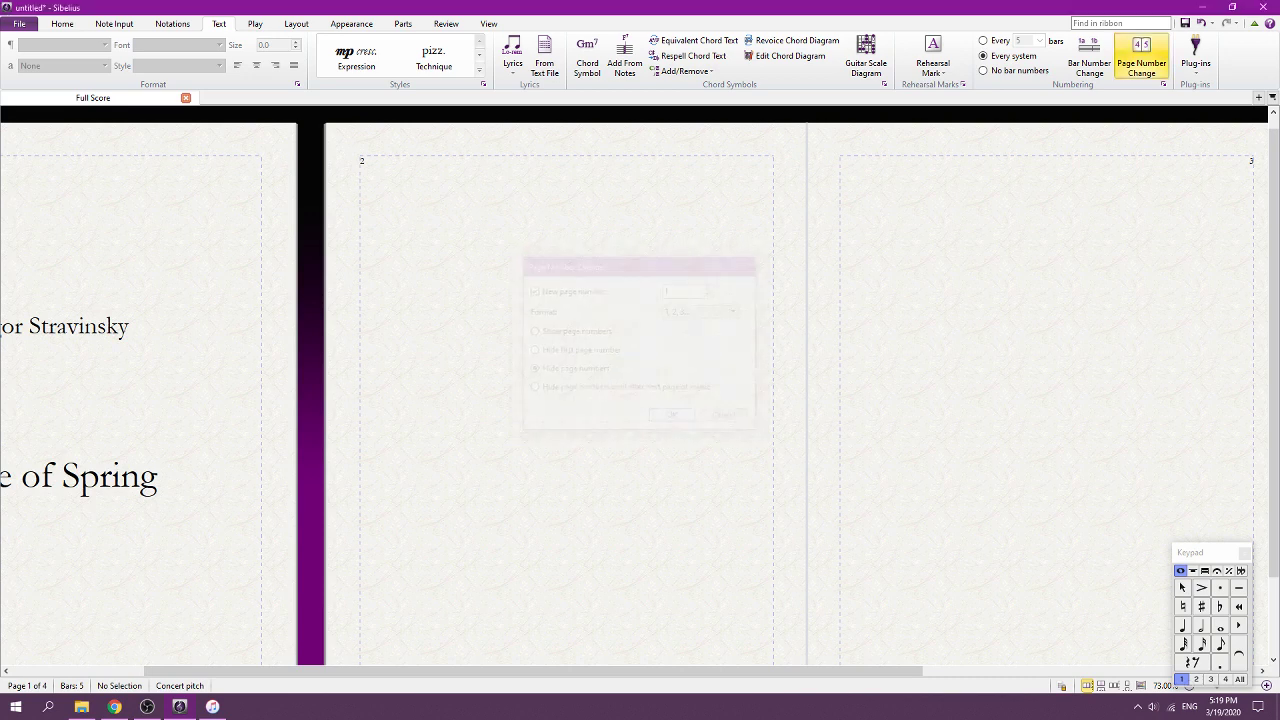
# Check the blank pages without numbers, then start saving the score as a new file
pyautogui.hotkey('ctrl', '-')
pyautogui.hotkey('ctrl', '+')
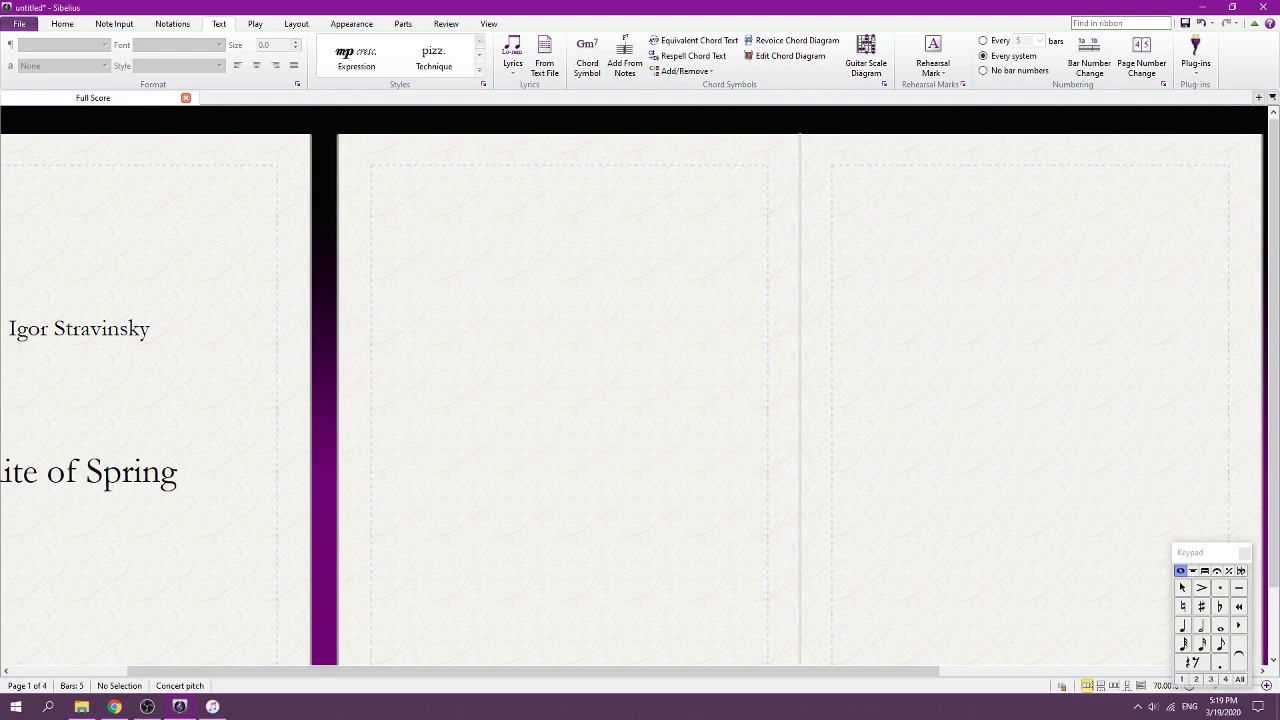
pyautogui.hotkey('ctrl', 's')
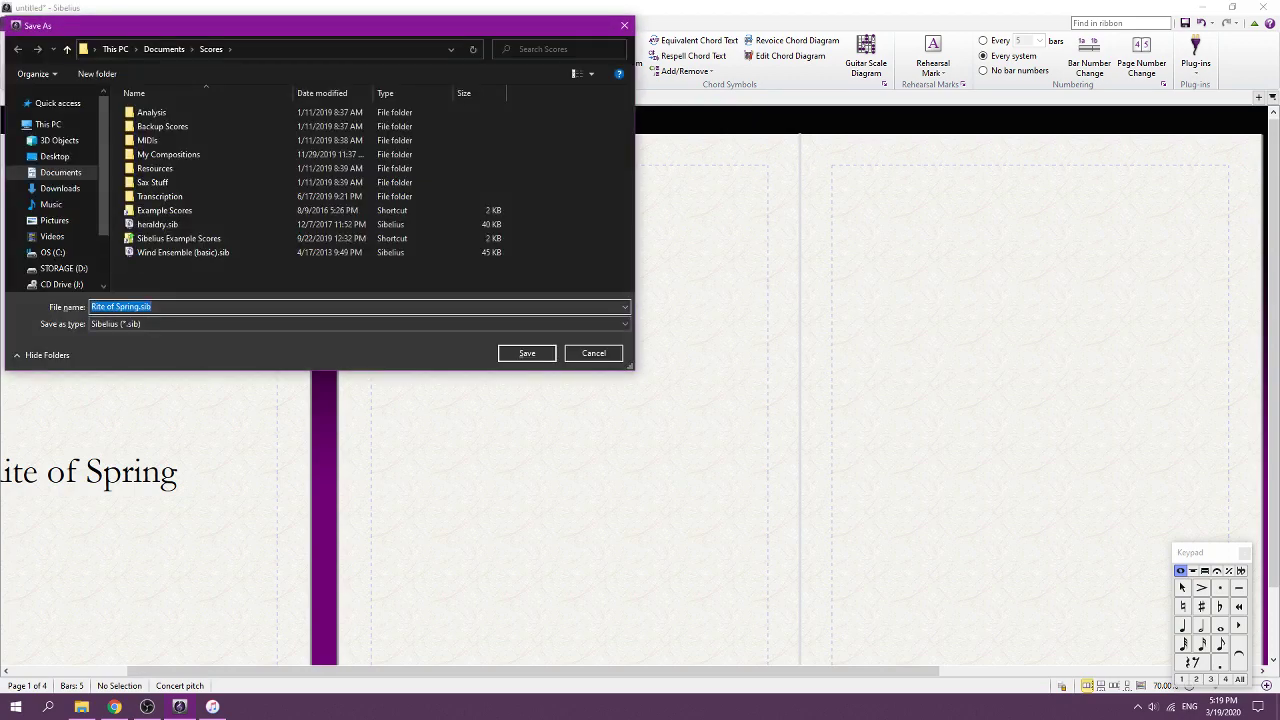
# In Save As, browse to Documents > RYAN > W > Ae > Editions > AE 0004 Stravinsky folder
pyautogui.press('Return')
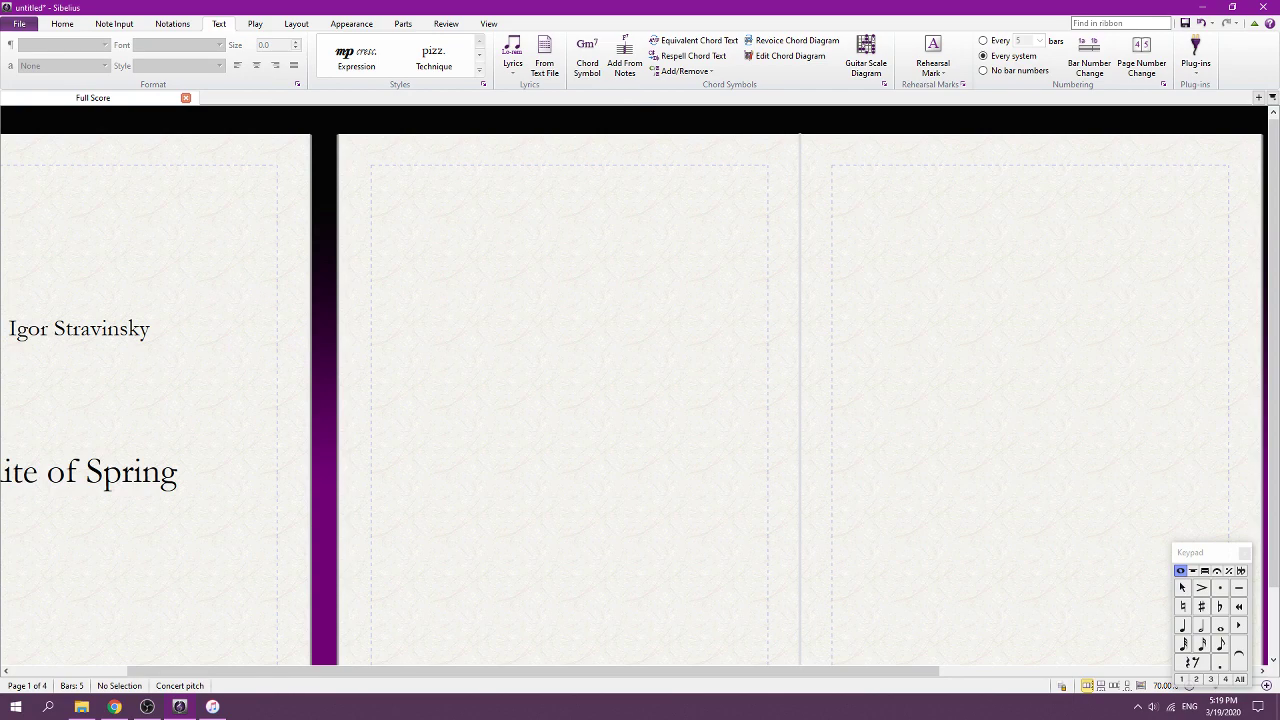
pyautogui.hotkey('ctrl', 's')
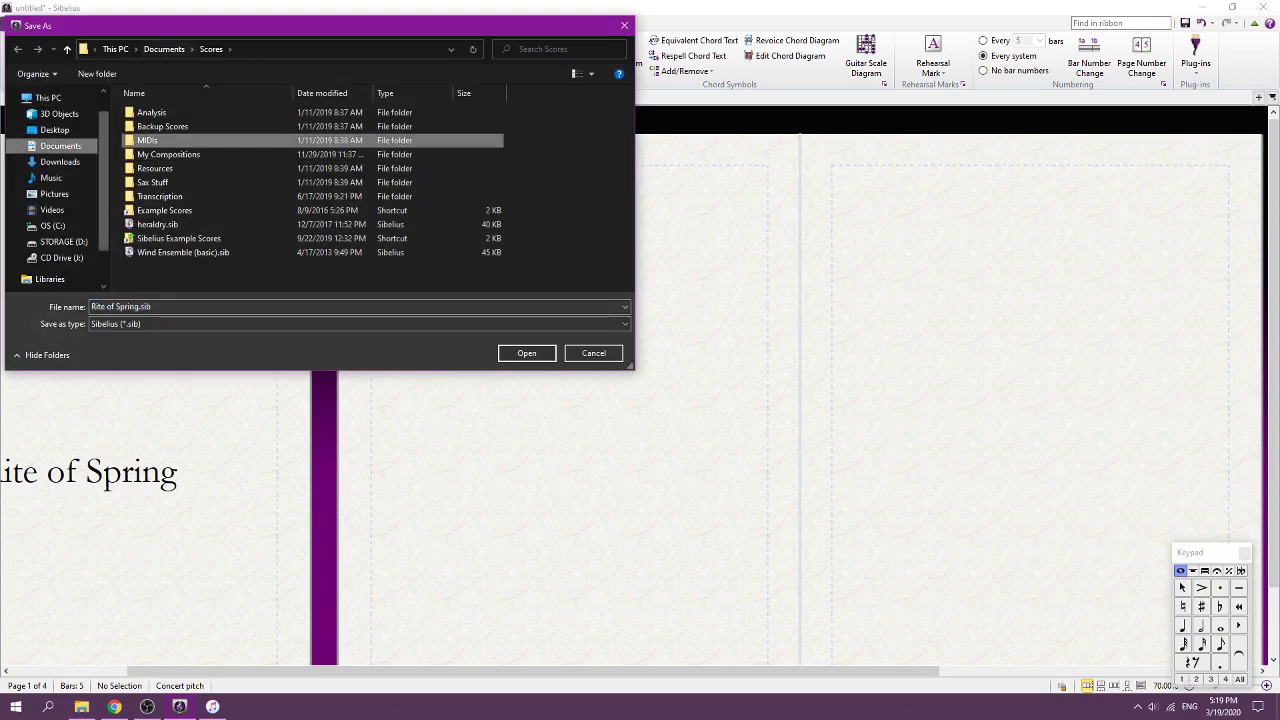
pyautogui.hotkey('alt', 'Up')
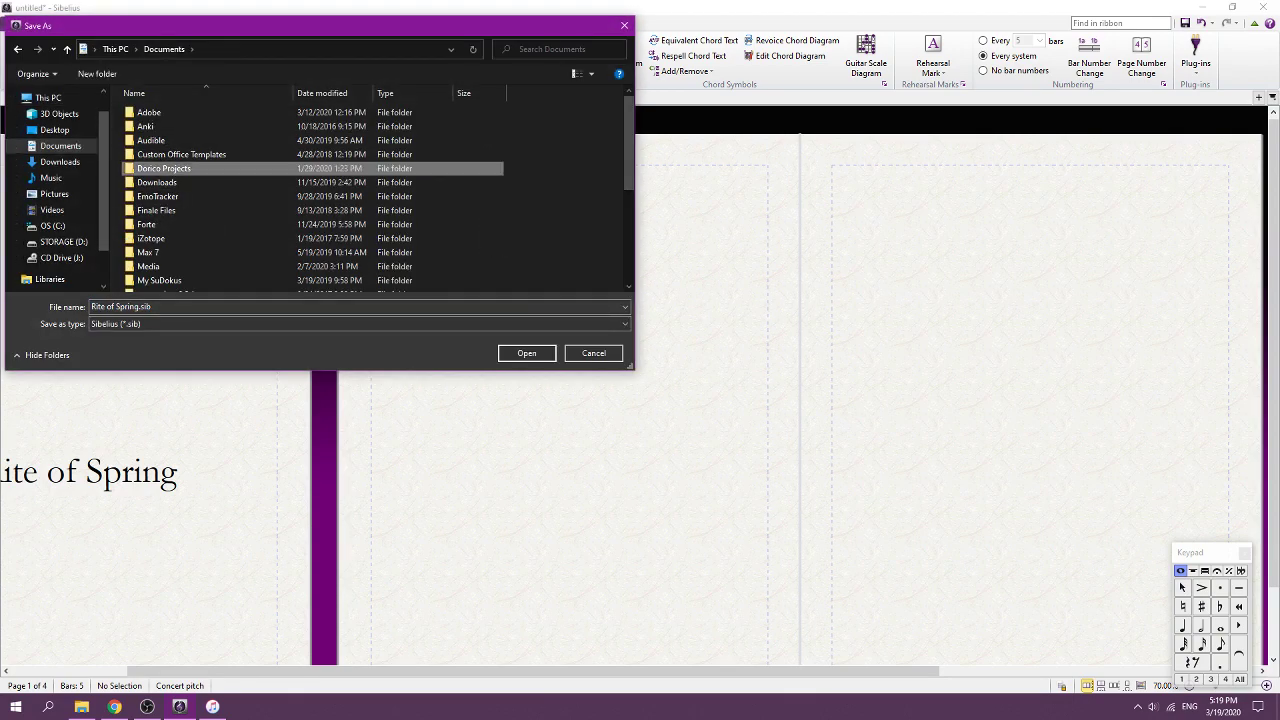
pyautogui.press('r')
pyautogui.press('Return')
pyautogui.press('w')
pyautogui.press('Return')
pyautogui.press('a')
pyautogui.press('Return')
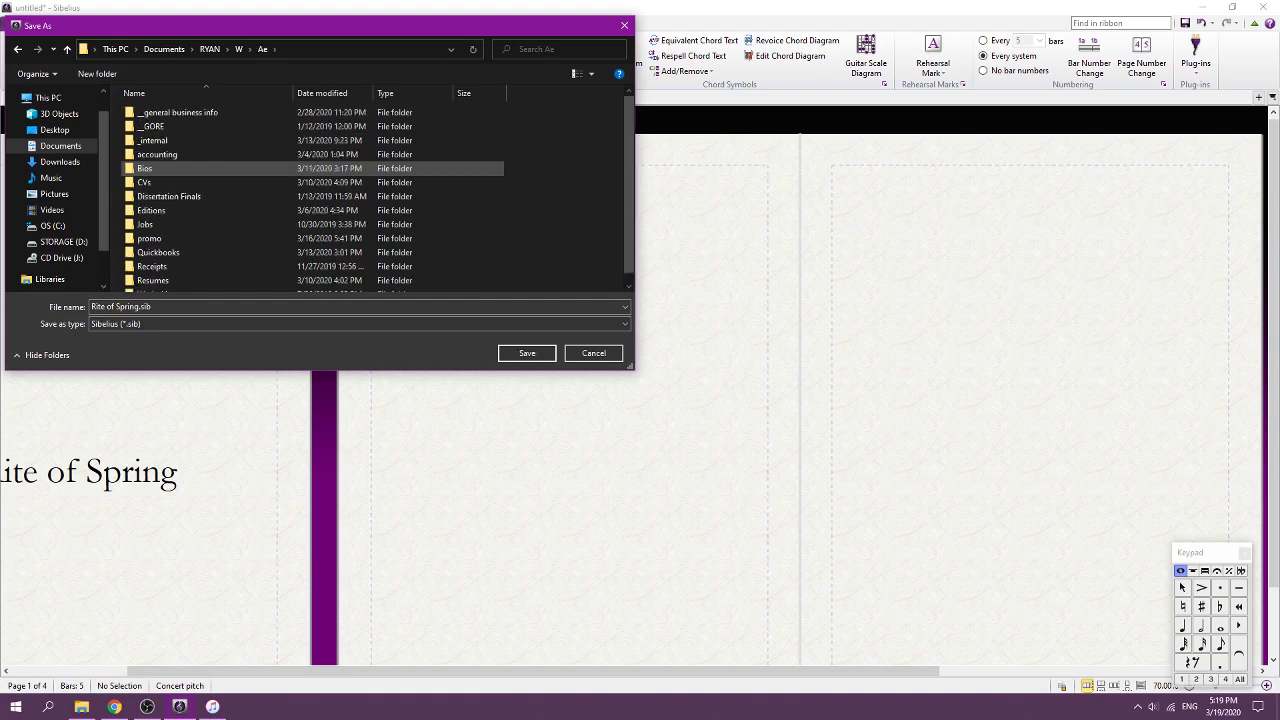
pyautogui.write('Jobs')
pyautogui.press('Return')
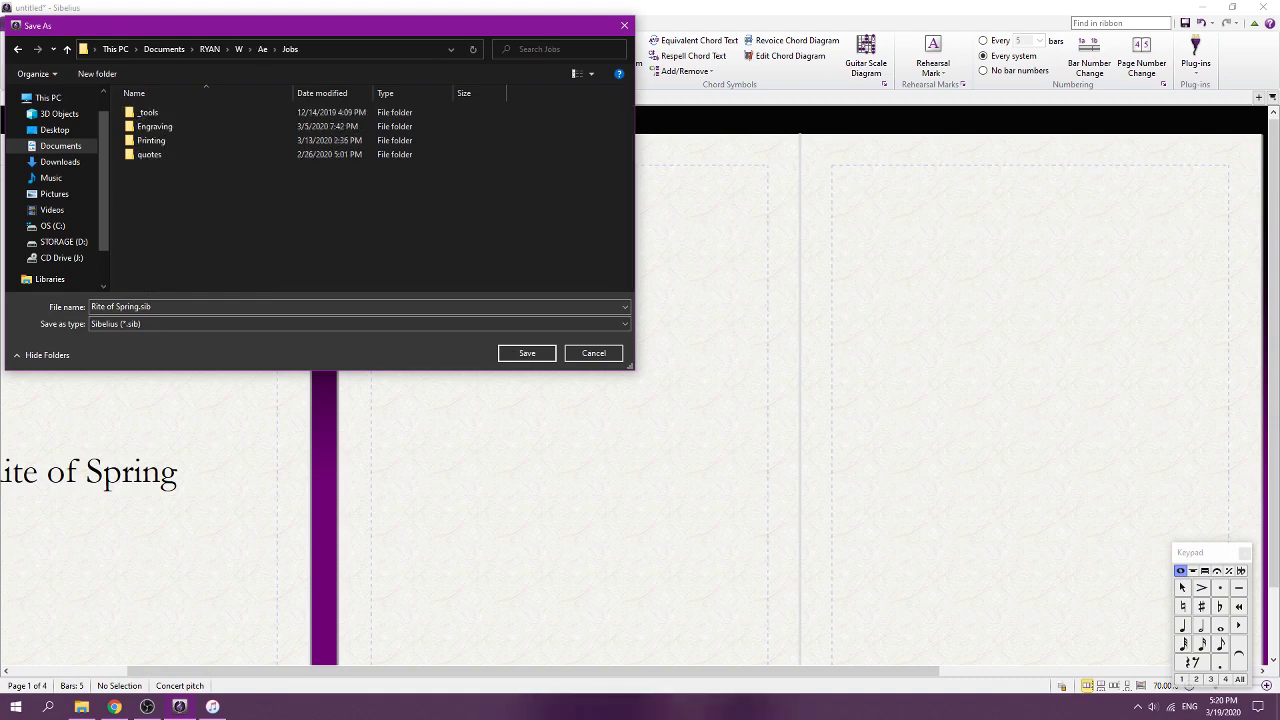
pyautogui.hotkey('alt', 'Up')
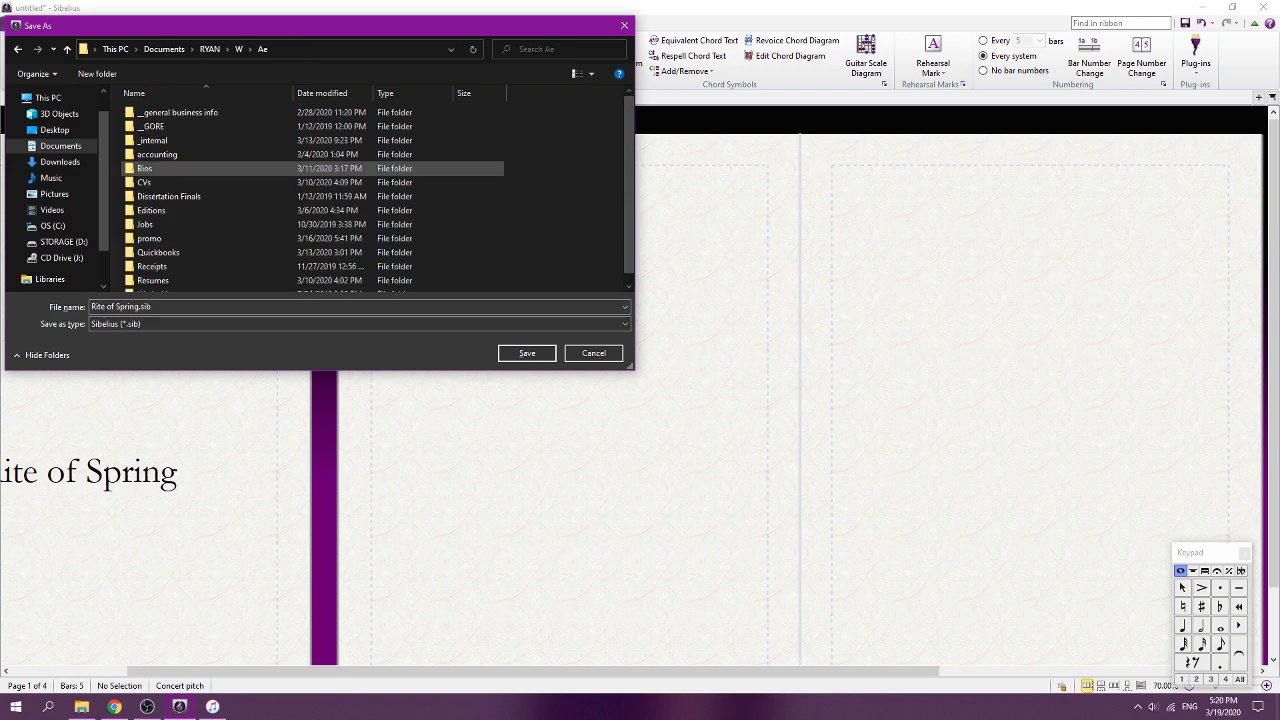
pyautogui.write('E')
pyautogui.press('Return')
pyautogui.press('Down')
pyautogui.press('Down')
pyautogui.press('Down')
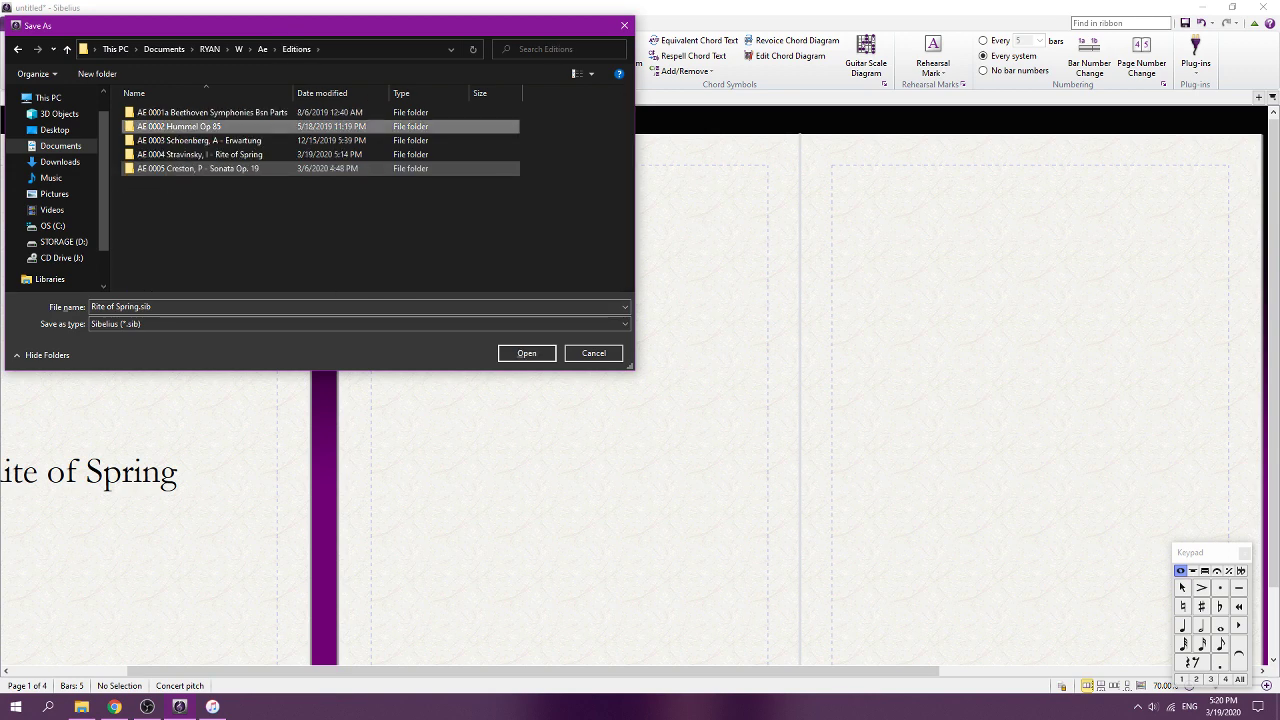
pyautogui.press('Return')
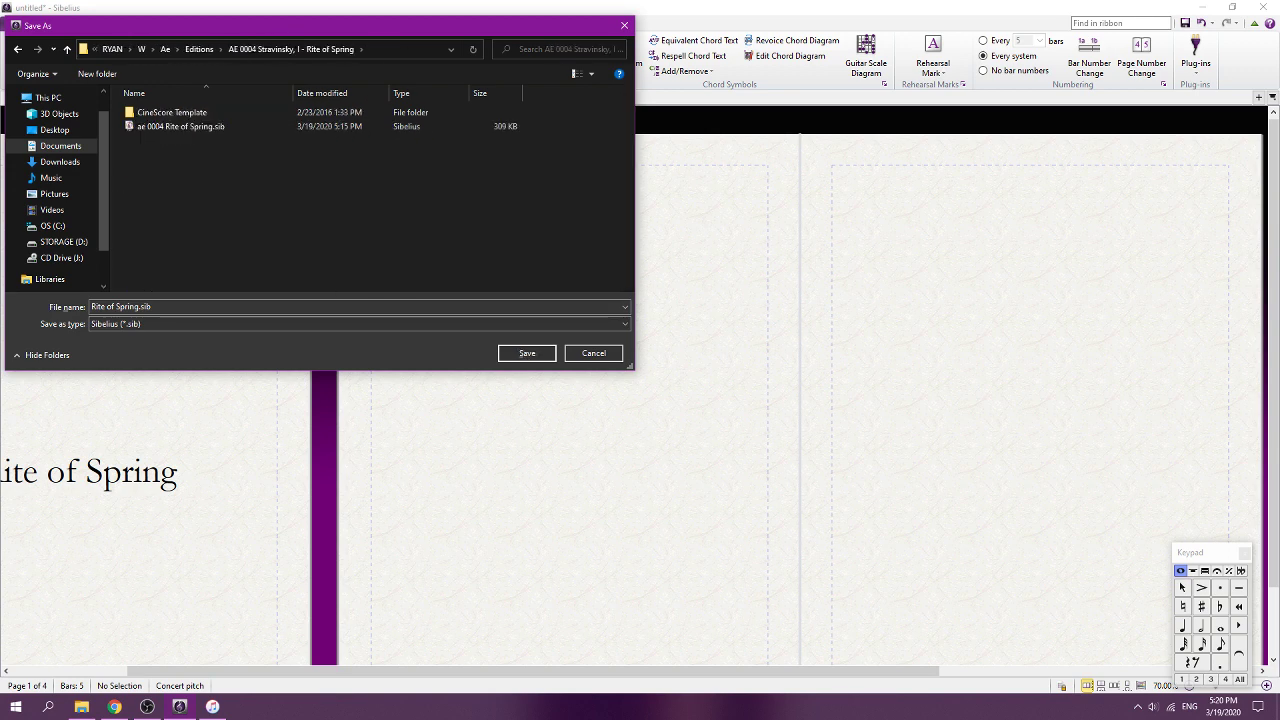
# Name the file 'ae 0004a Rite of Spring front matter' and save it
pyautogui.click(93, 307)
pyautogui.click(92, 307)
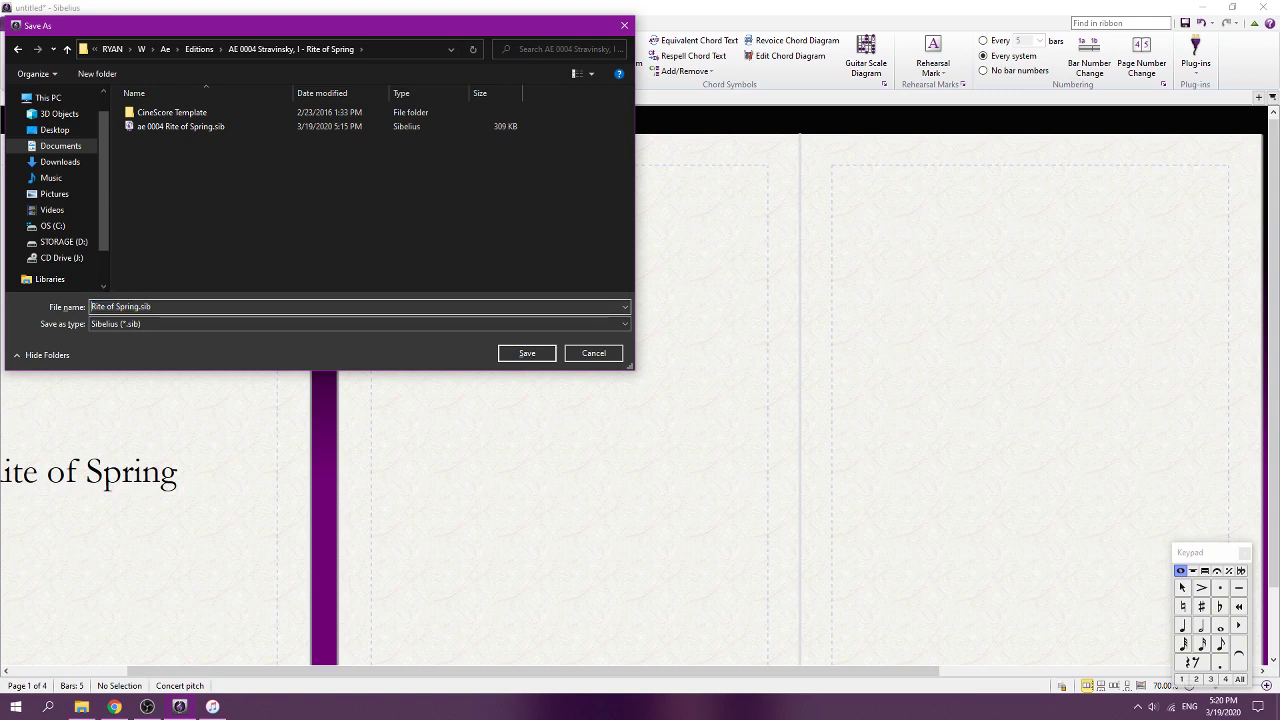
pyautogui.write('ae 0004 ')
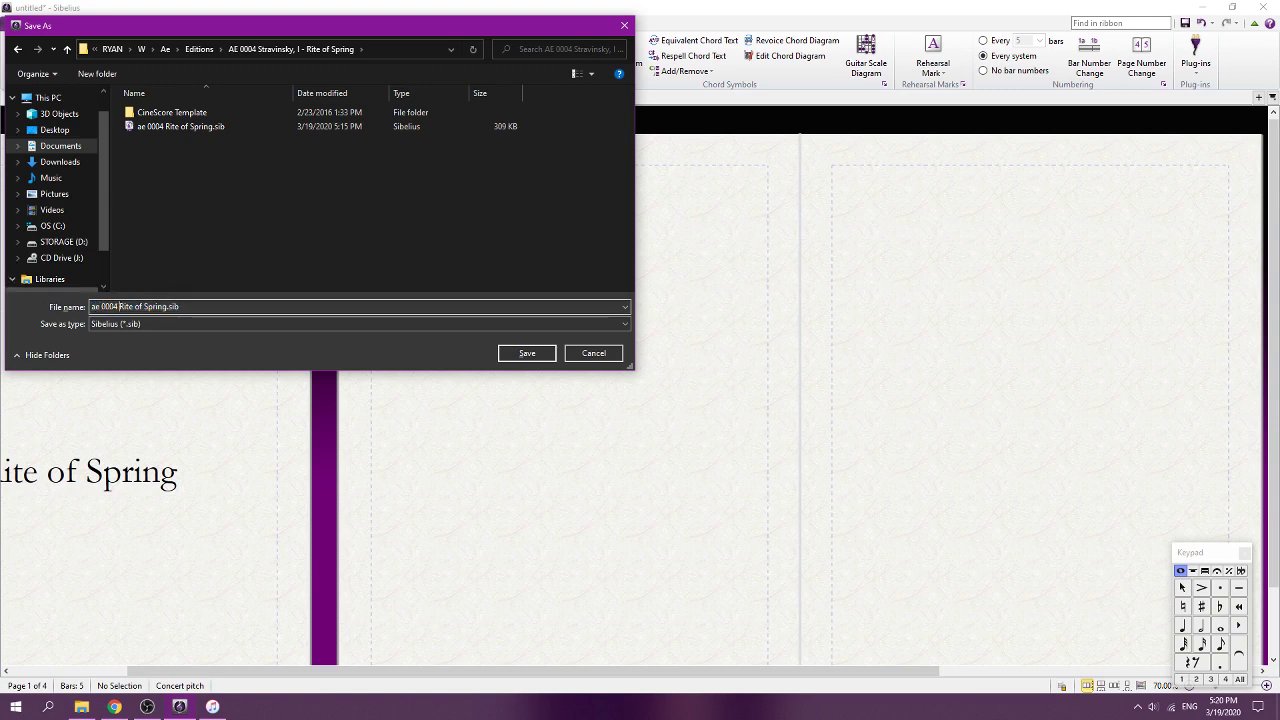
pyautogui.write('a')
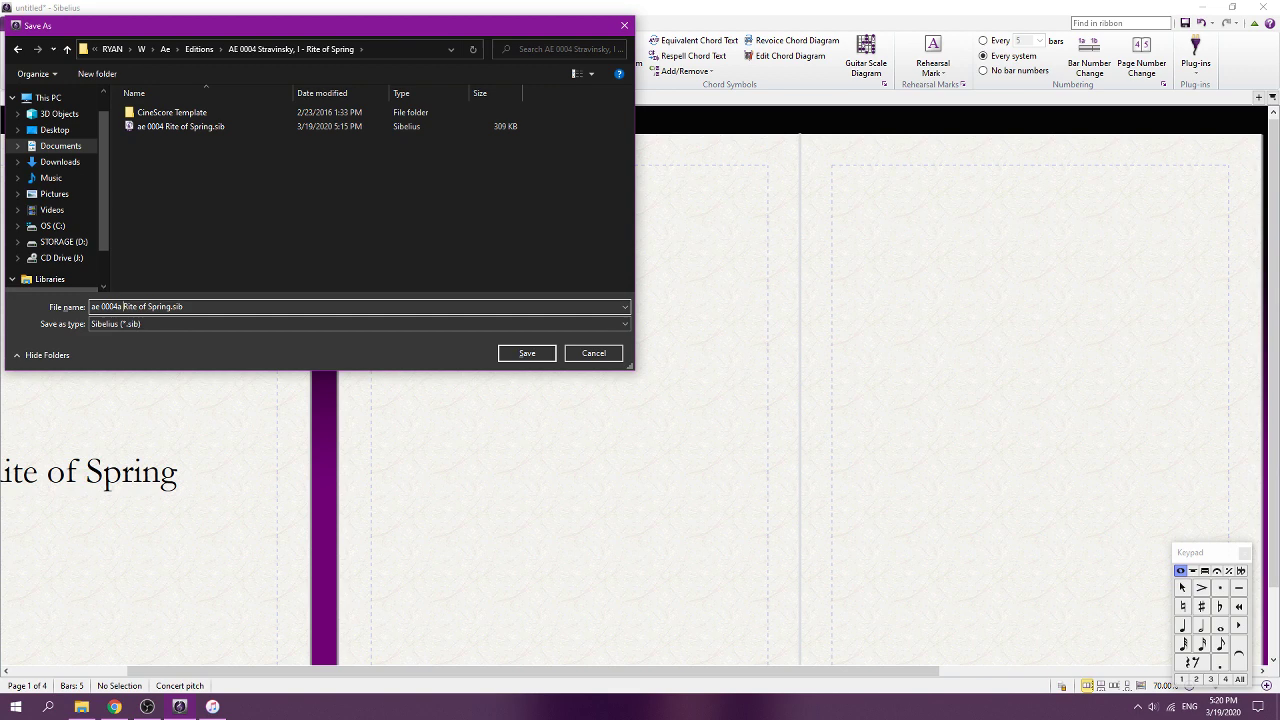
pyautogui.press('Delete')
pyautogui.press('Delete')
pyautogui.press('Delete')
pyautogui.press('Delete')
pyautogui.press('Delete')
pyautogui.press('Delete')
pyautogui.press('Delete')
pyautogui.press('Delete')
pyautogui.press('Delete')
pyautogui.press('Delete')
pyautogui.press('Delete')
pyautogui.press('Delete')
pyautogui.press('Delete')
pyautogui.press('Delete')
pyautogui.write('R')
pyautogui.write('ite of Spring front matter')
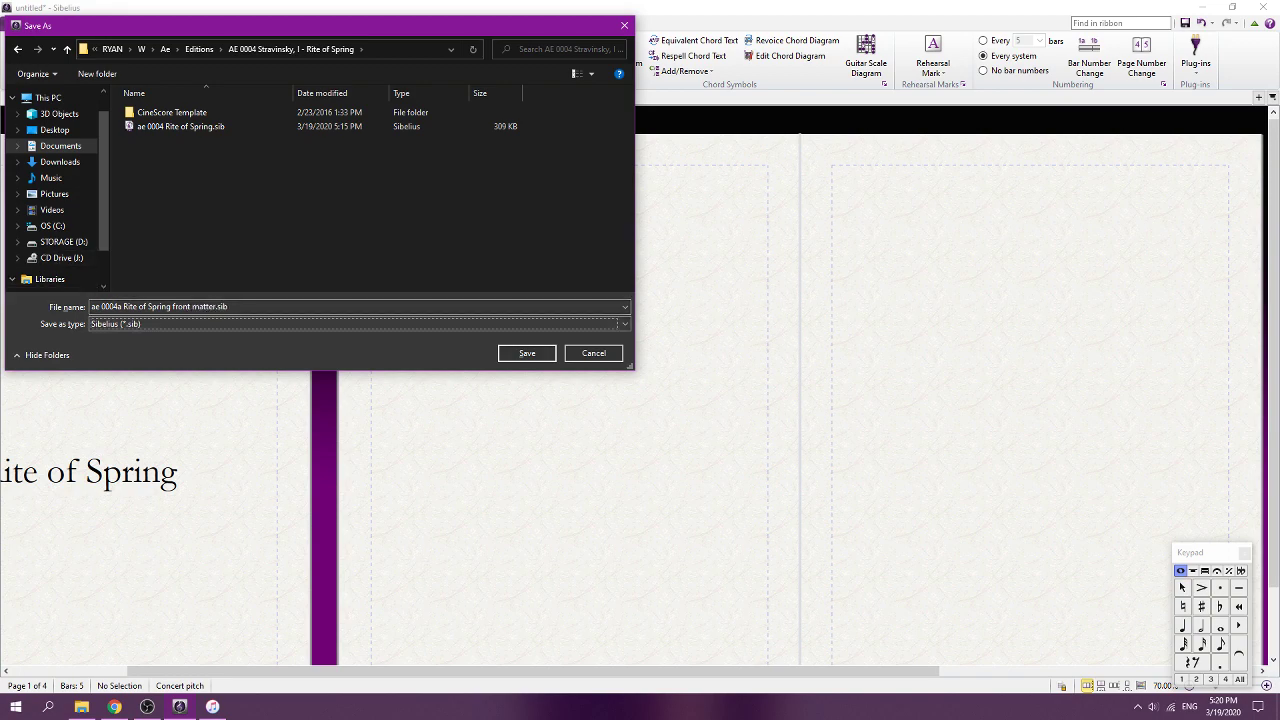
pyautogui.press('Return')
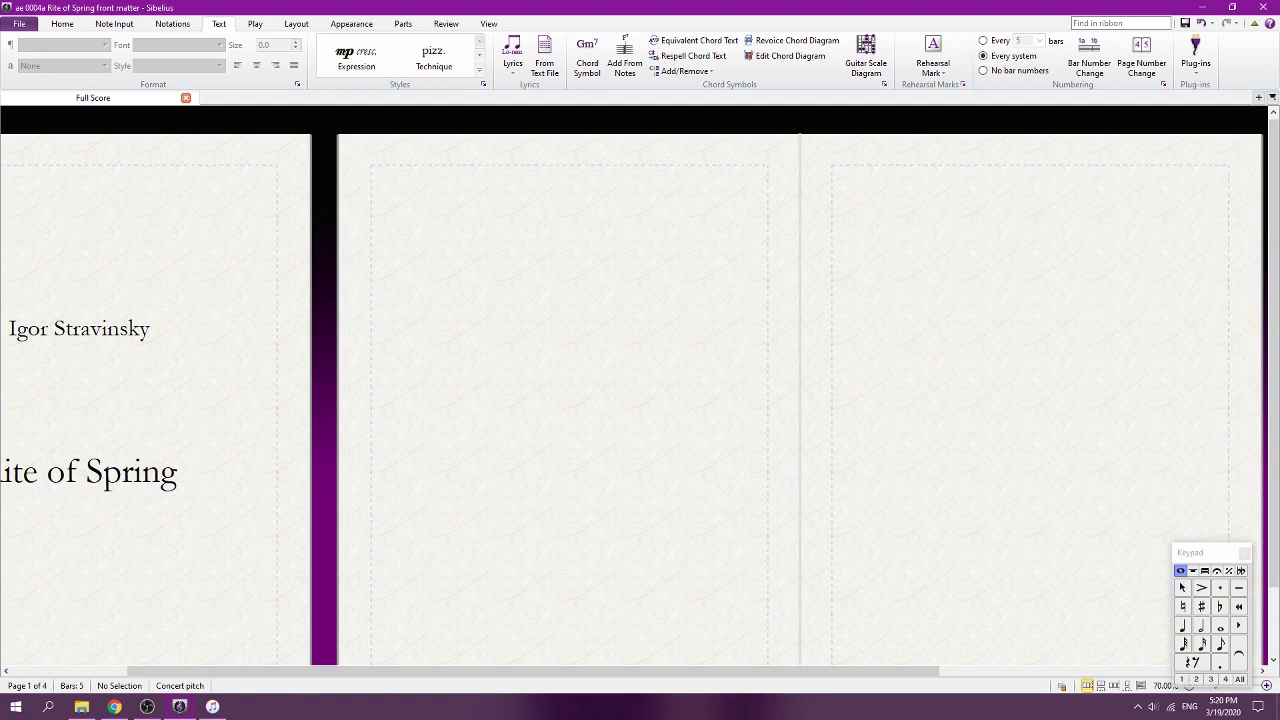
# Make the page-4 break mark a special page break with one blank page
pyautogui.scroll(-3, 1111, 320)
pyautogui.hscroll(2, 640, 390)
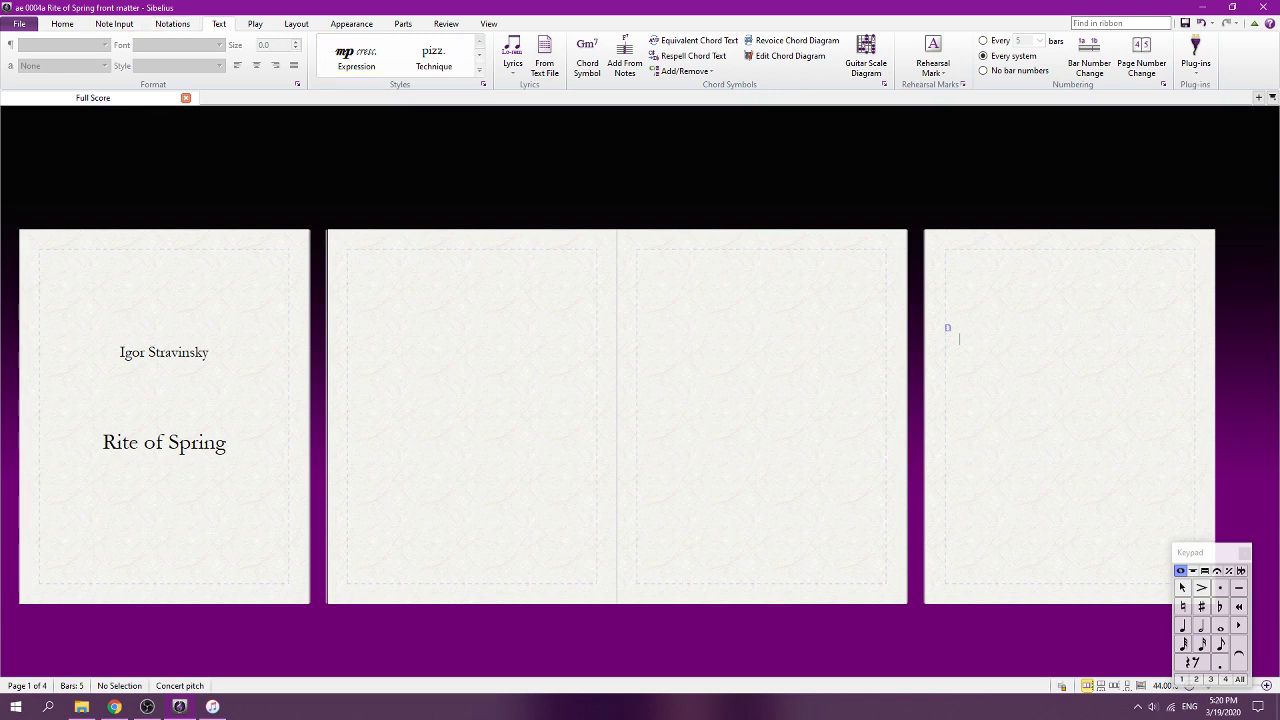
pyautogui.click(959, 339)
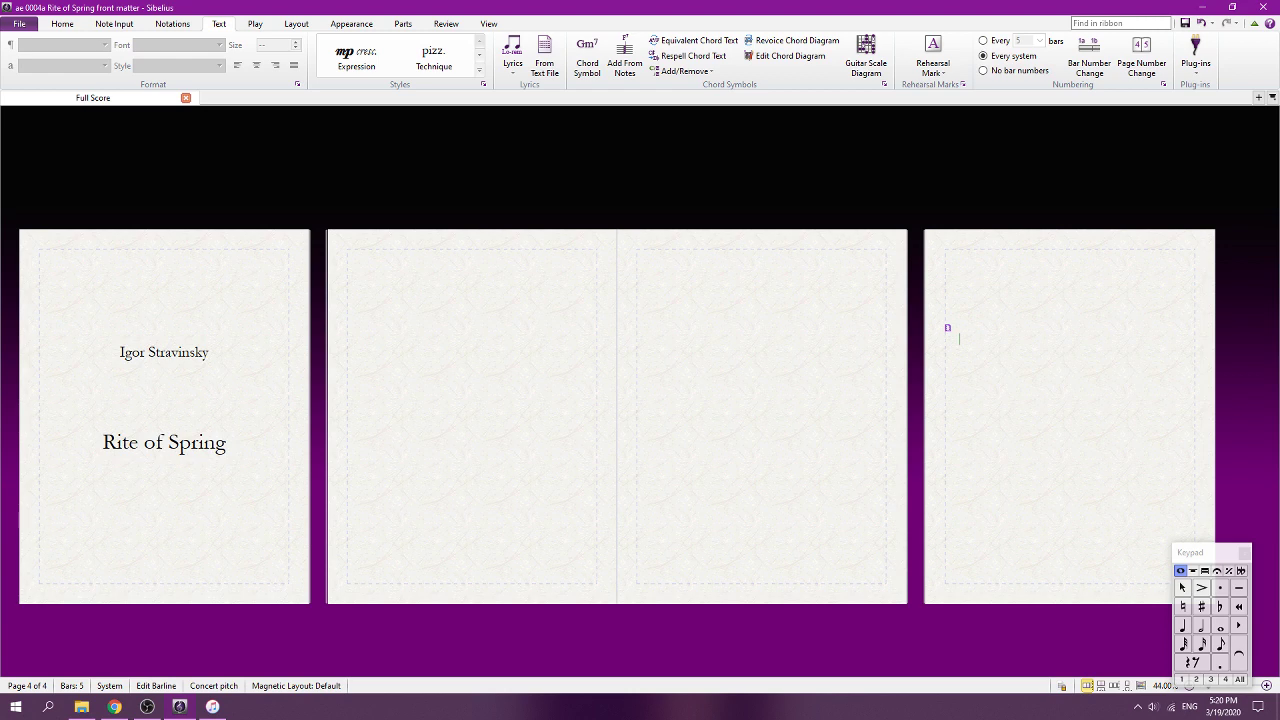
pyautogui.press('Delete')
pyautogui.click(959, 339)
pyautogui.hotkey('ctrl', 'shift', 'Return')
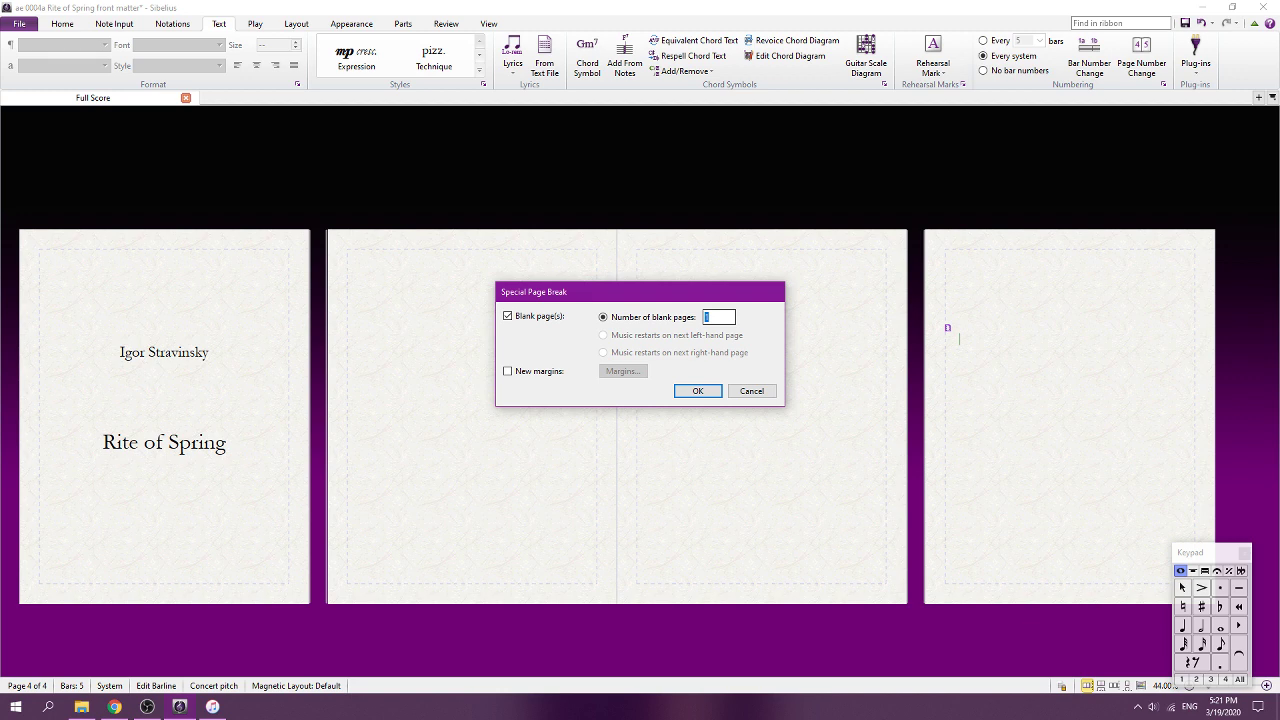
pyautogui.press('Return')
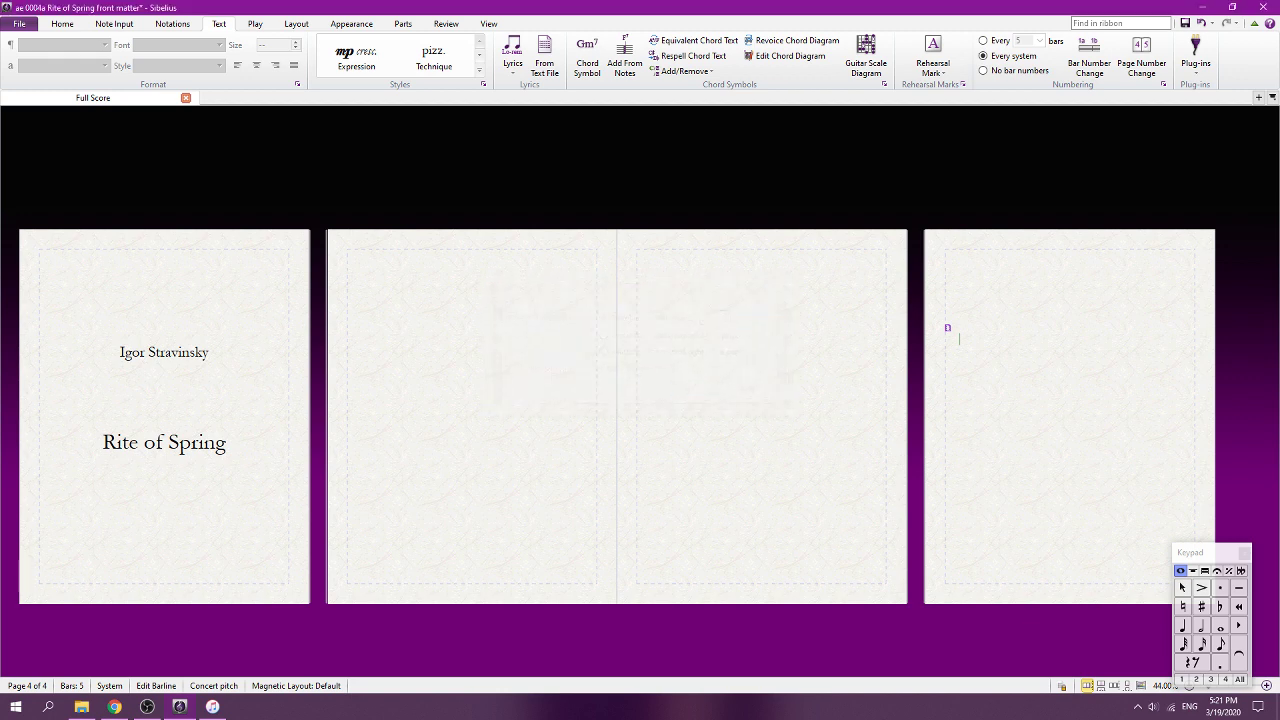
pyautogui.press('Escape')
# Delete the page break on page 4, collapsing the score to a single blank page
pyautogui.hotkey('ctrl', '-')
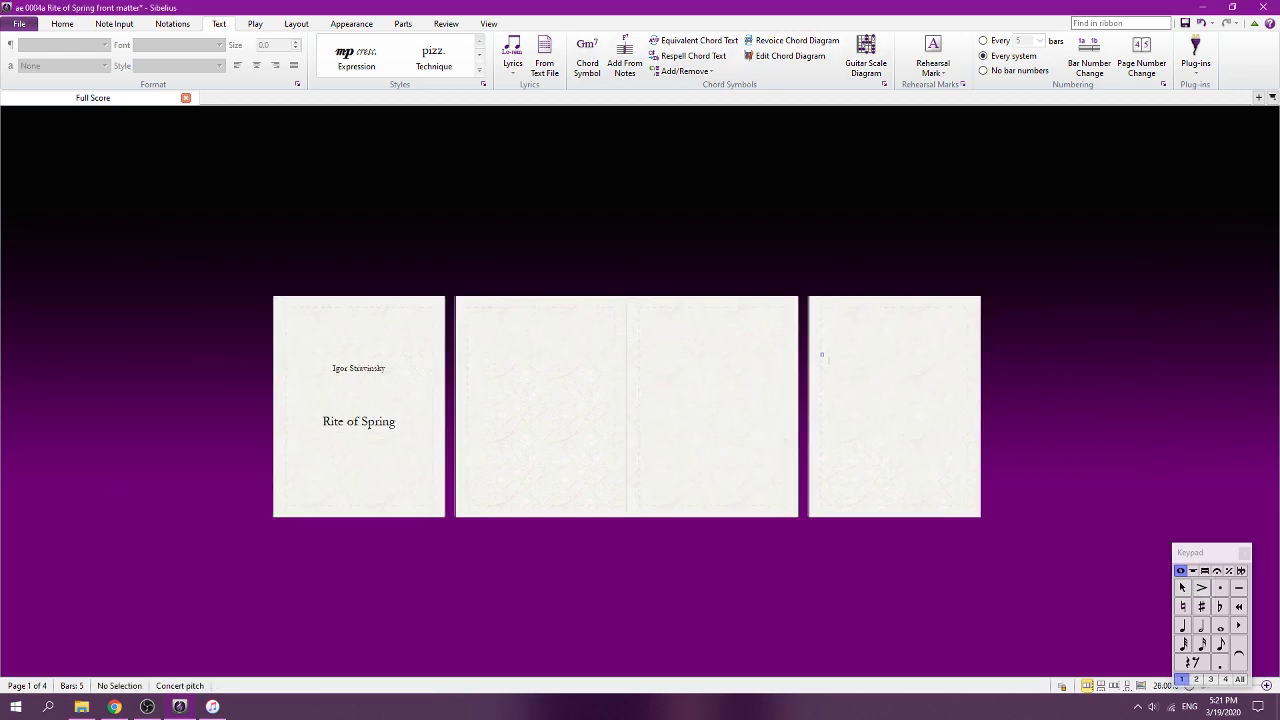
pyautogui.hotkey('ctrl', '=')
pyautogui.hotkey('ctrl', 'Home')
pyautogui.click(883, 332)
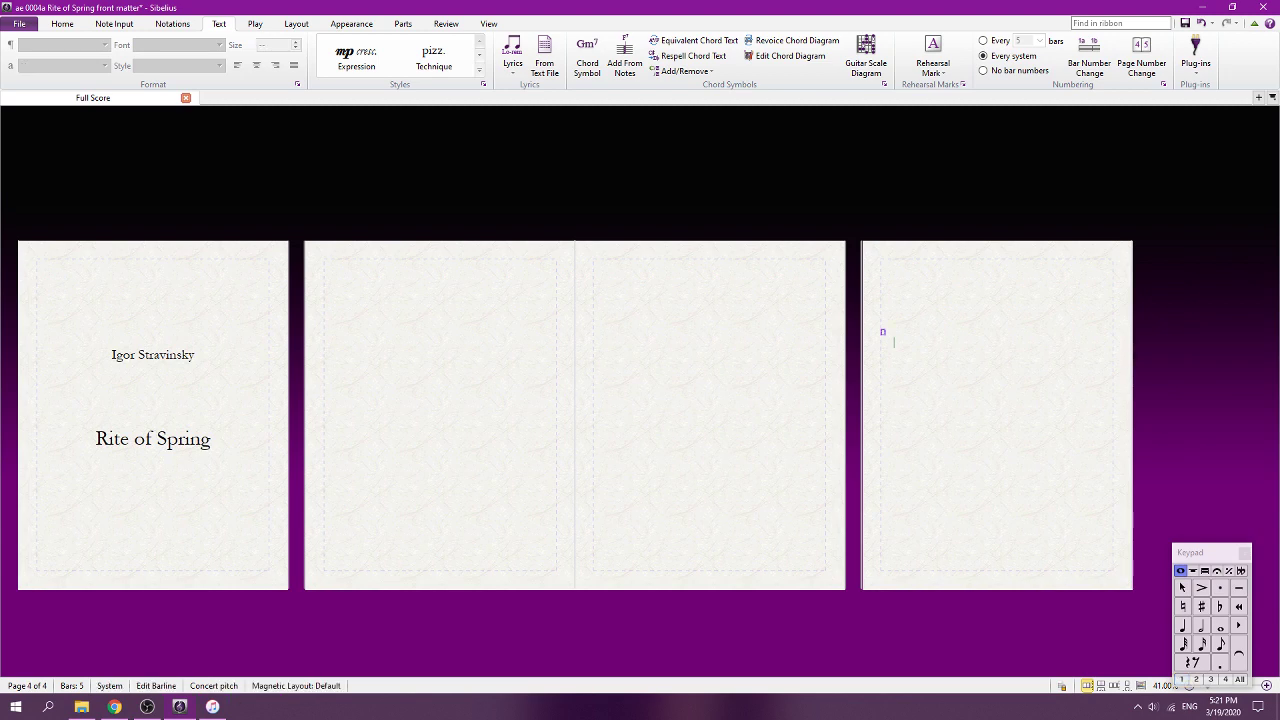
pyautogui.press('Delete')
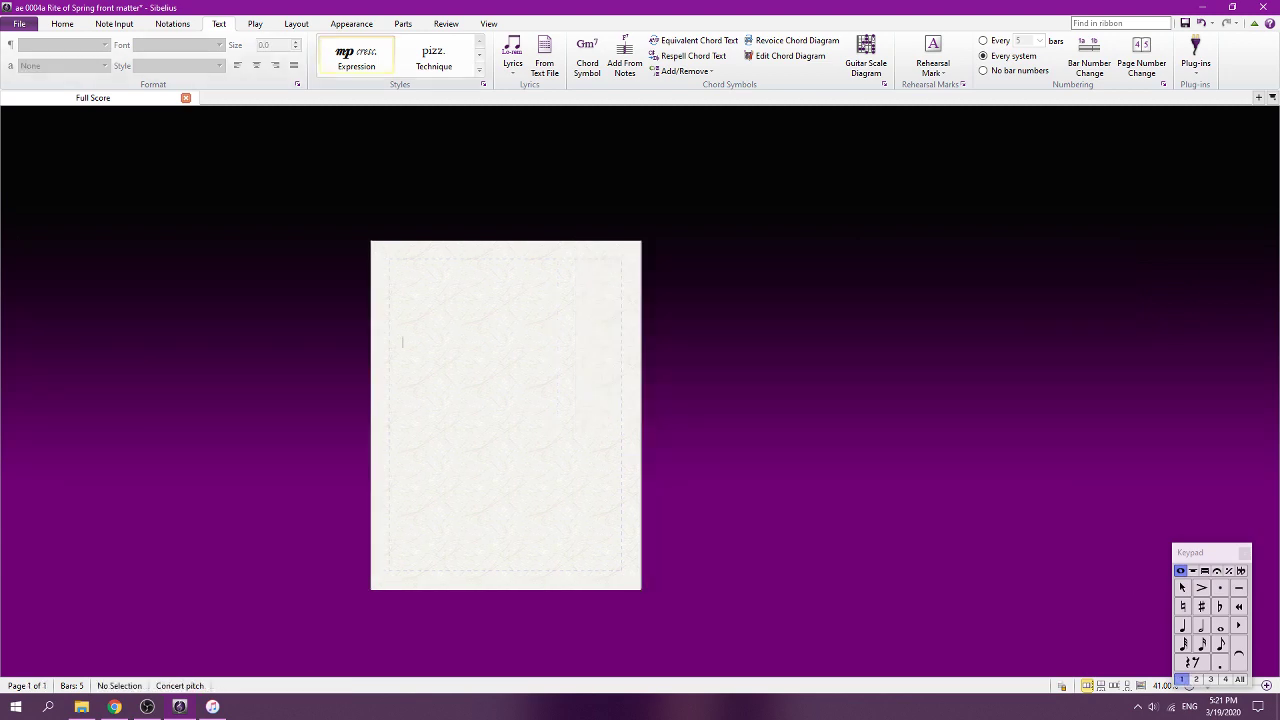
# Add a title page with composer and title from Layout > Title Page
pyautogui.click(296, 24)
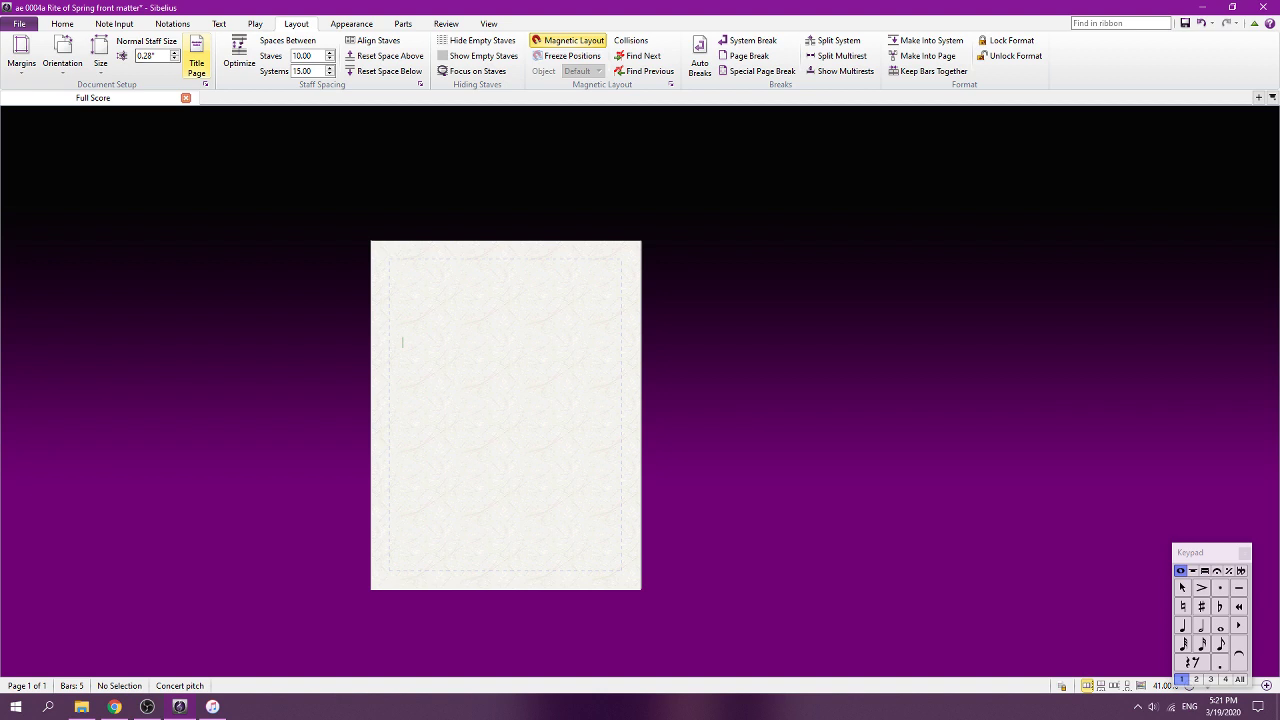
pyautogui.click(197, 62)
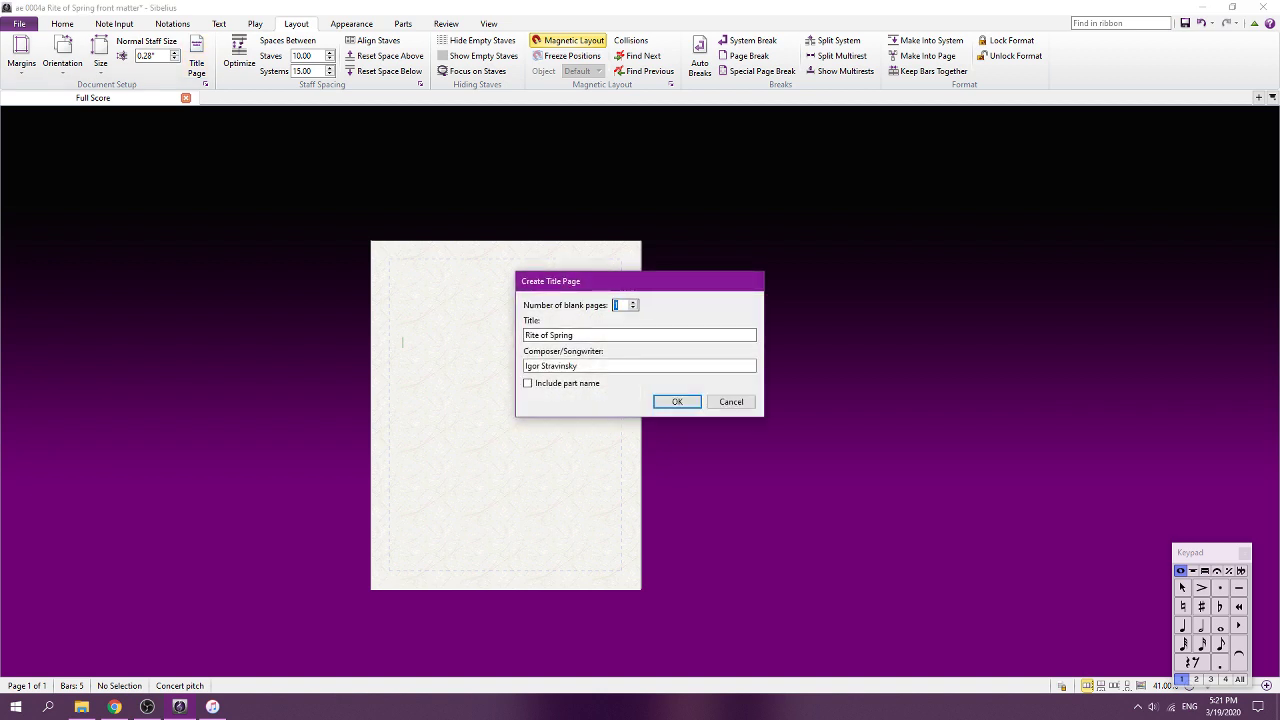
pyautogui.press('Return')
# Replace the title page texts with the \$composer\ and \$title\ wildcards
pyautogui.doubleClick(506, 355)
pyautogui.hotkey('ctrl', 'a')
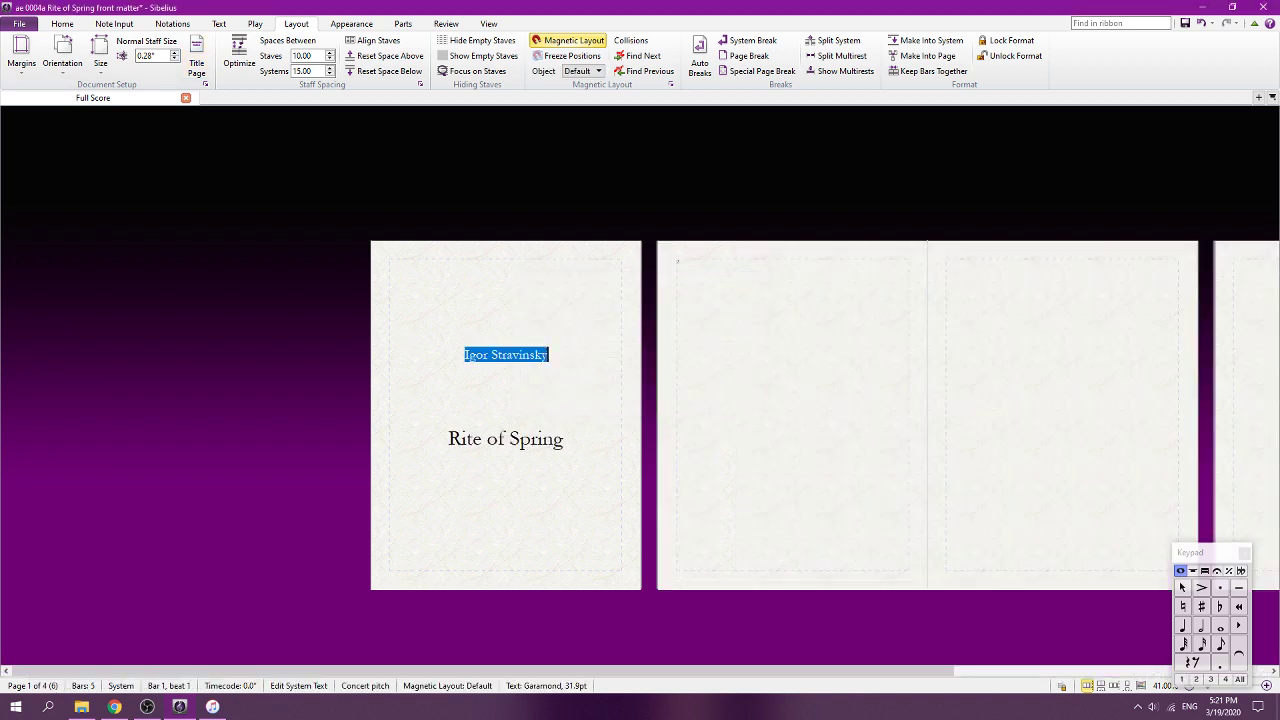
pyautogui.write('\\$composer\\')
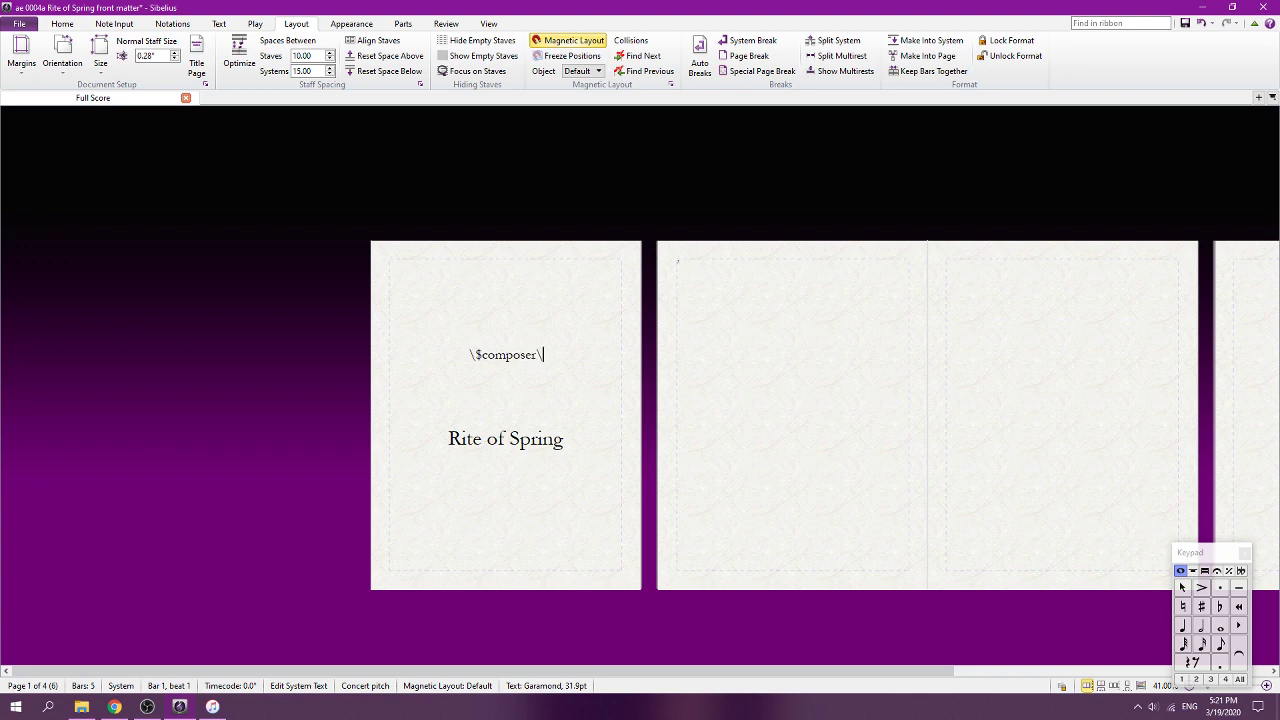
pyautogui.press('Escape')
pyautogui.doubleClick(506, 439)
pyautogui.hotkey('ctrl', 'a')
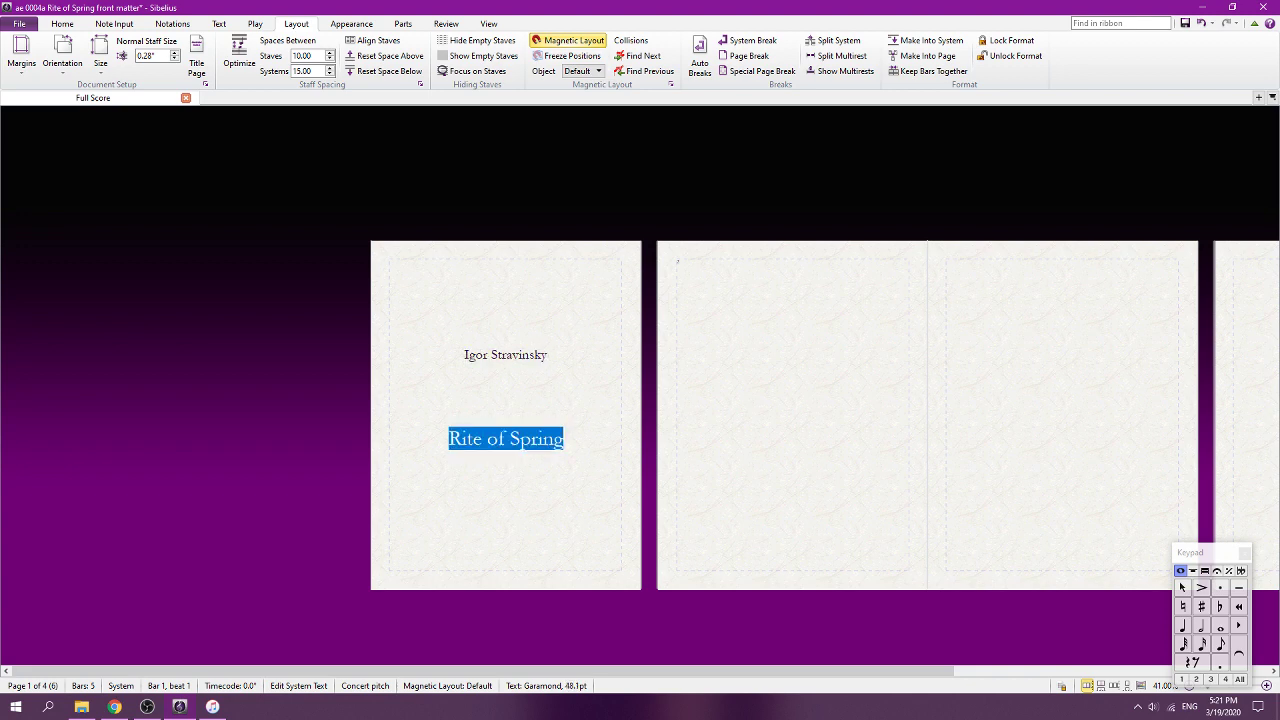
pyautogui.write('\\$title\\')
pyautogui.press('Escape')
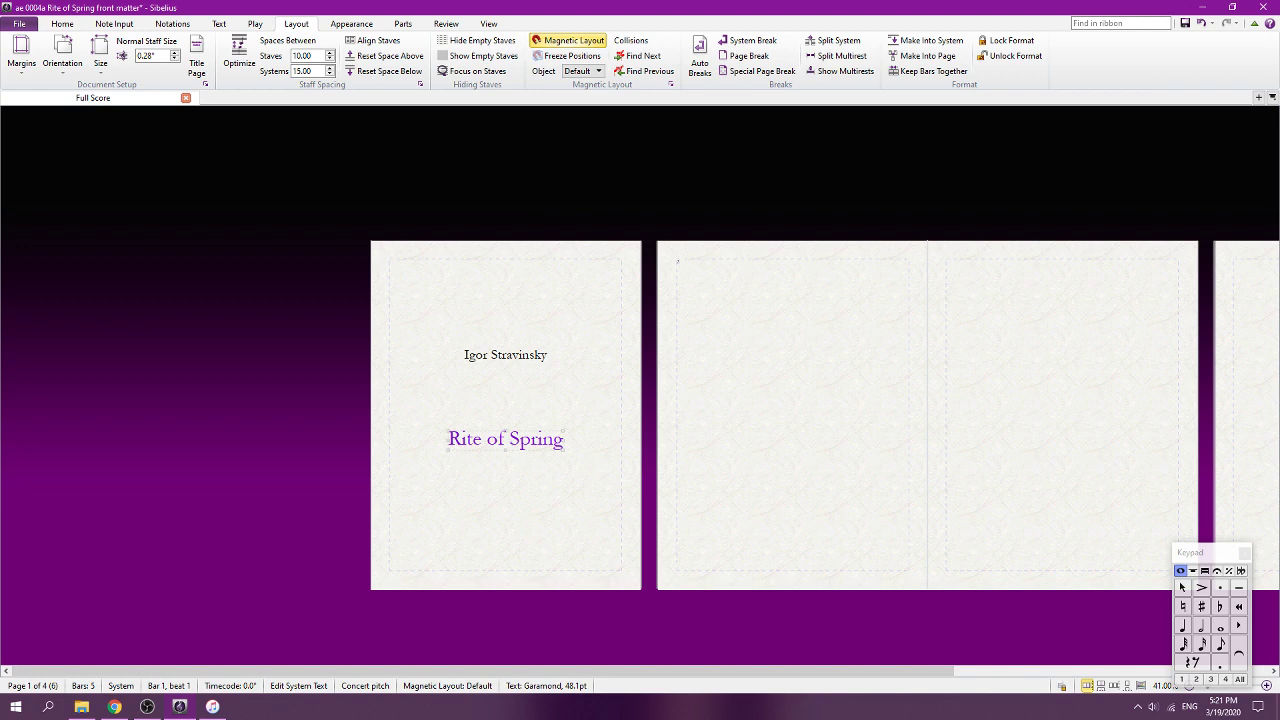
pyautogui.press('Escape')
# Hide the page numbers via Page Number Change and save the score
pyautogui.click(219, 24)
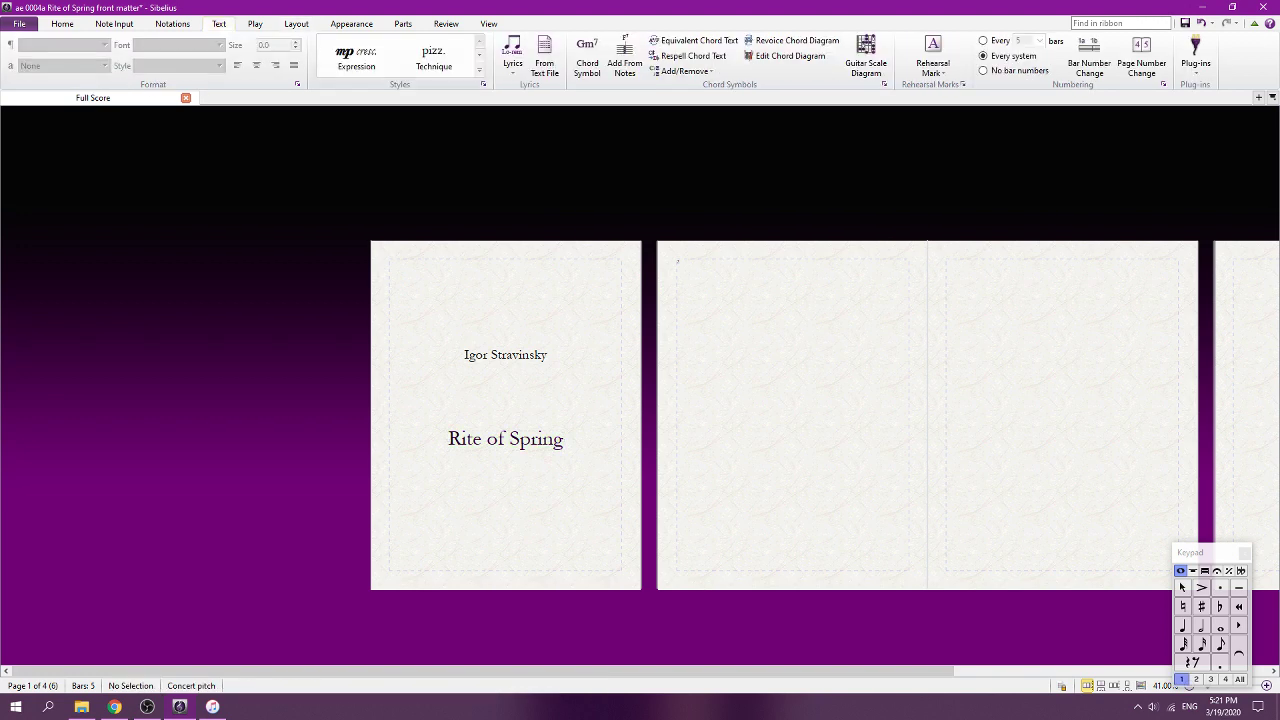
pyautogui.click(1141, 55)
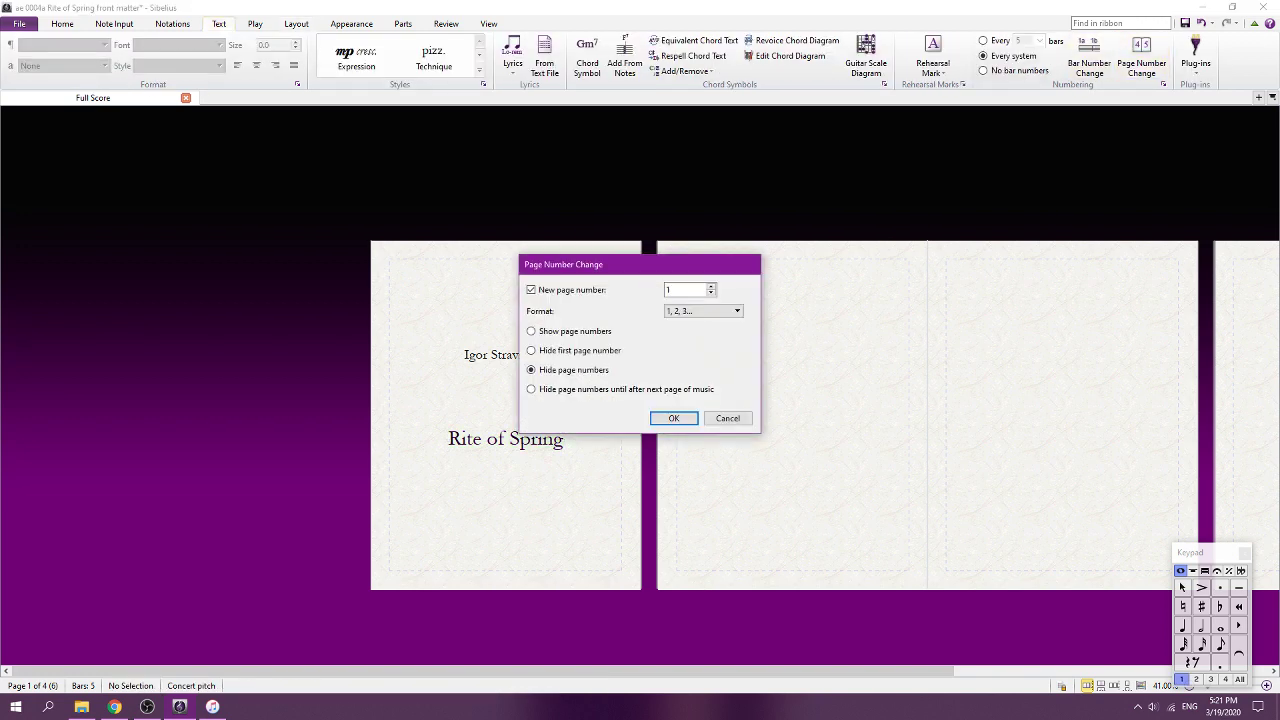
pyautogui.press('Return')
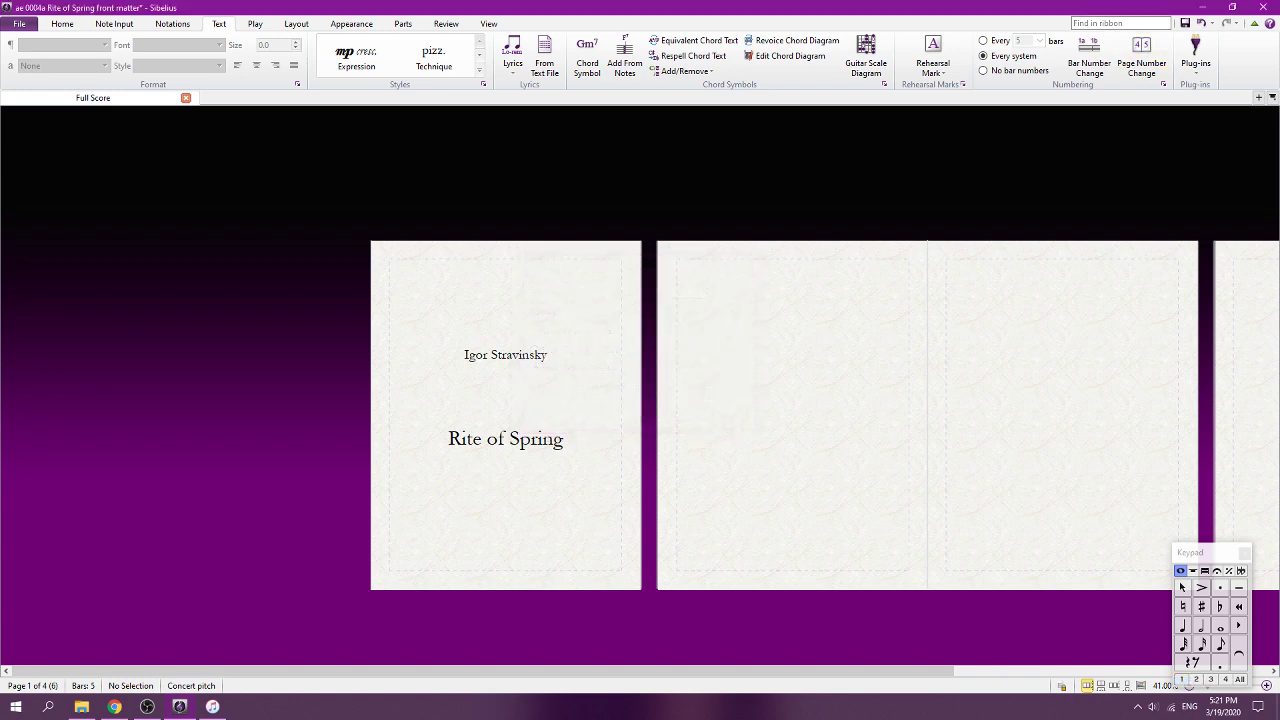
pyautogui.hotkey('ctrl', 's')
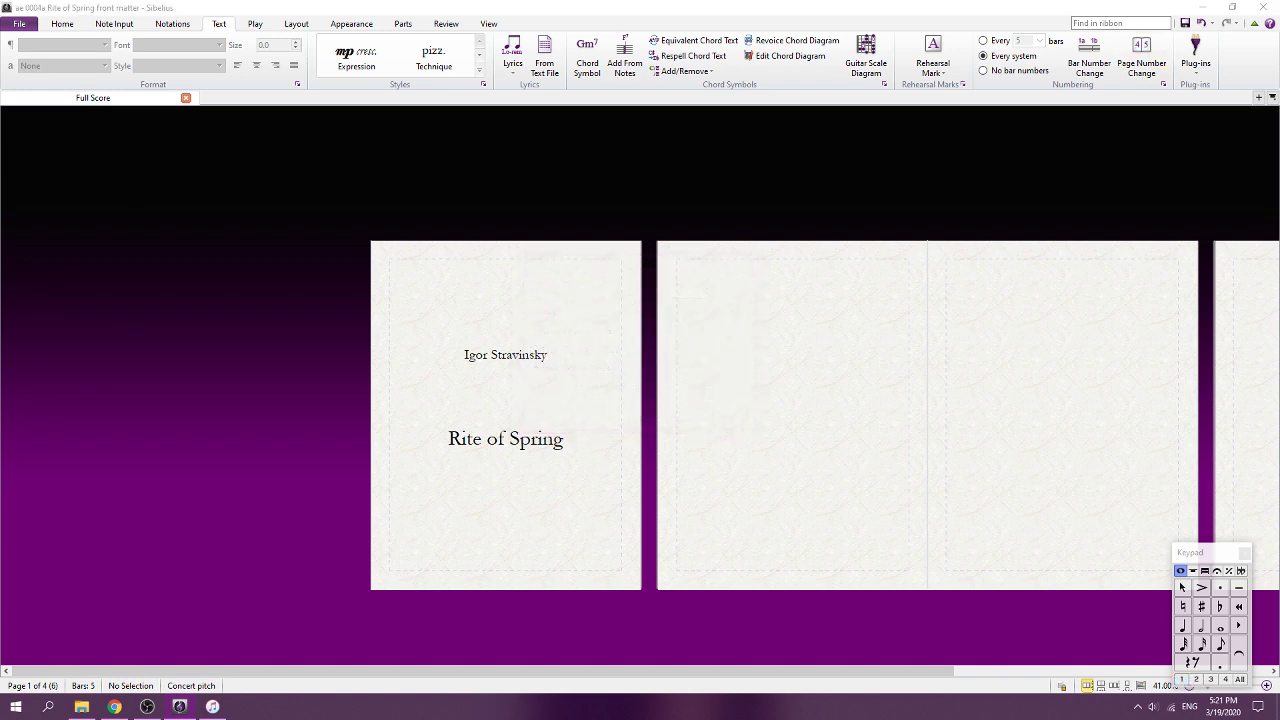